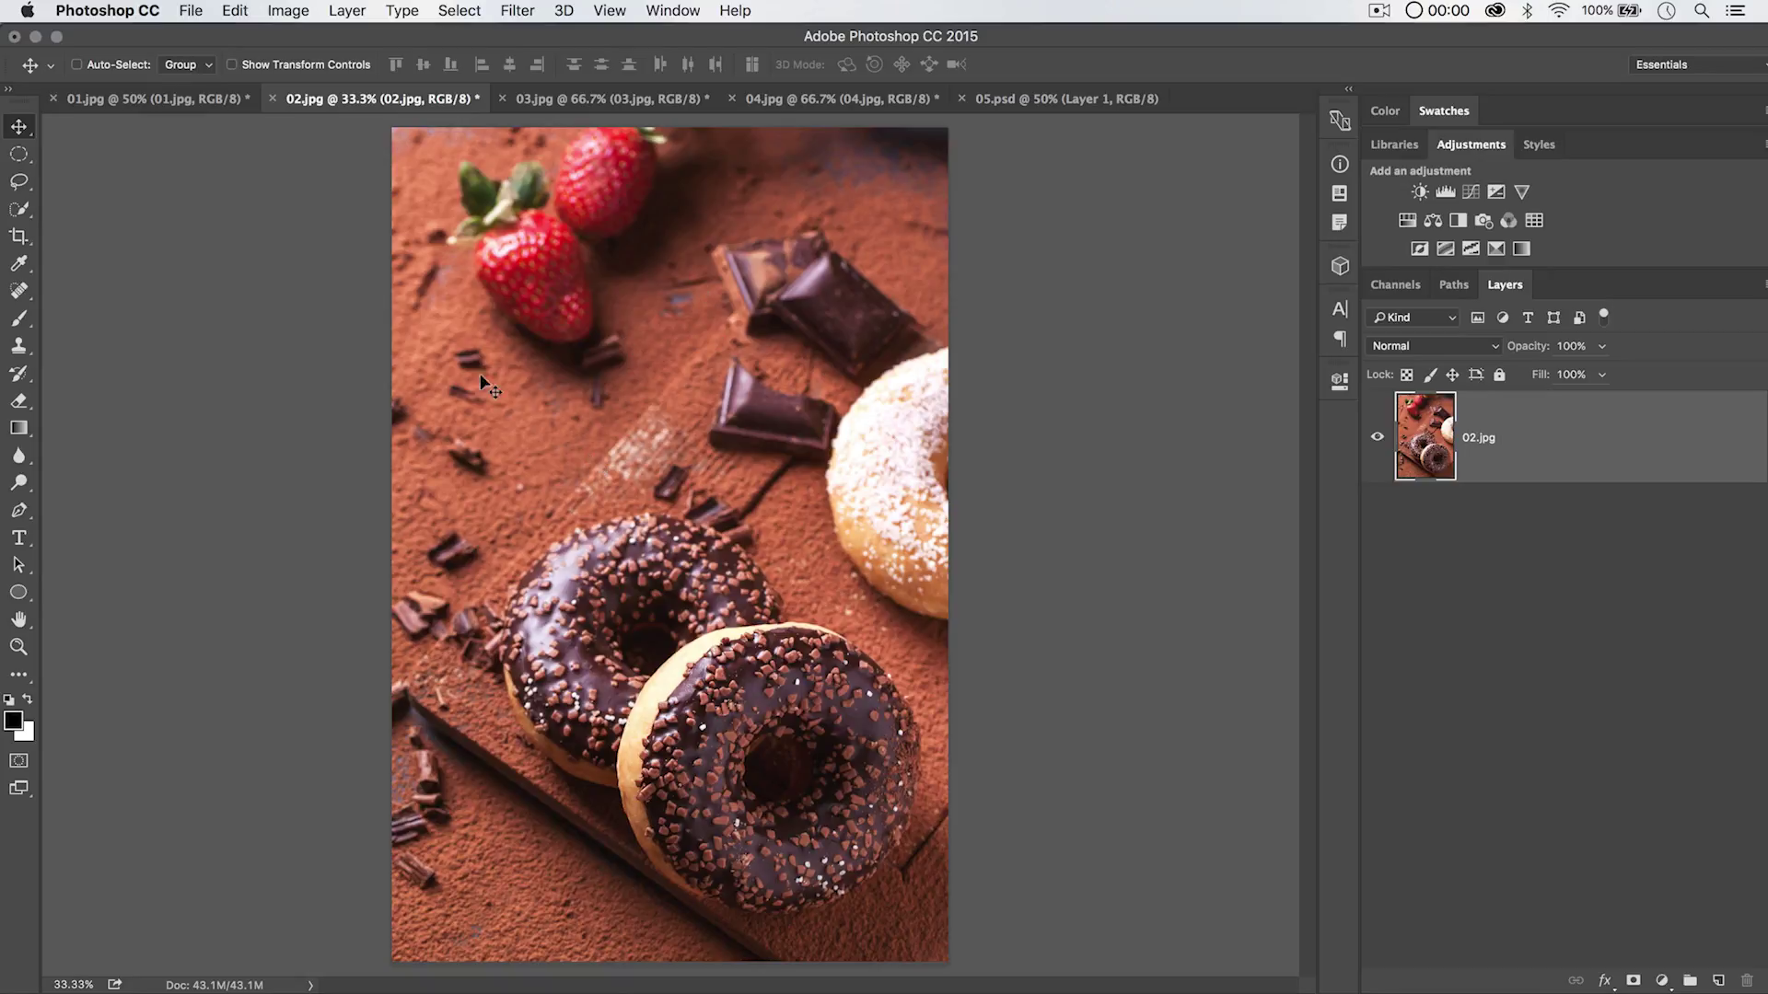
Add a new empty layer and draw a rectangular selection near the top of the photo.
{"action": "left_click_drag", "start_coordinate": [18, 154], "coordinate": [101, 145]}
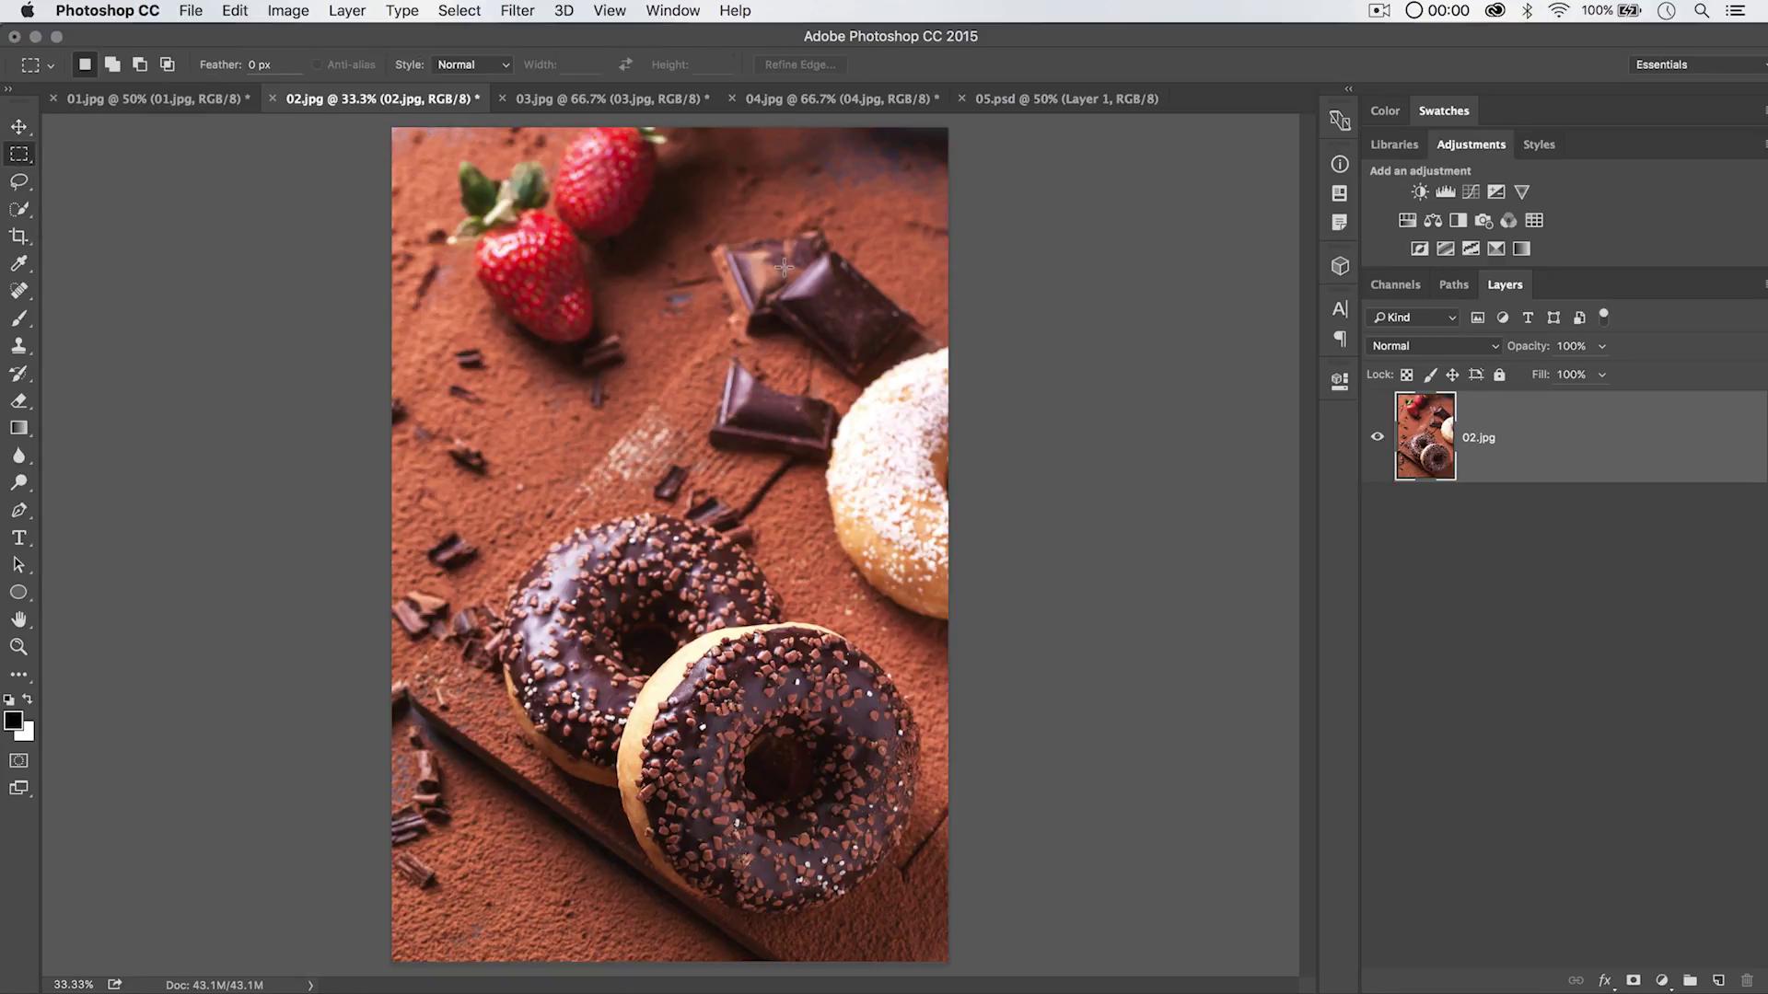
{"action": "left_click", "coordinate": [1718, 981]}
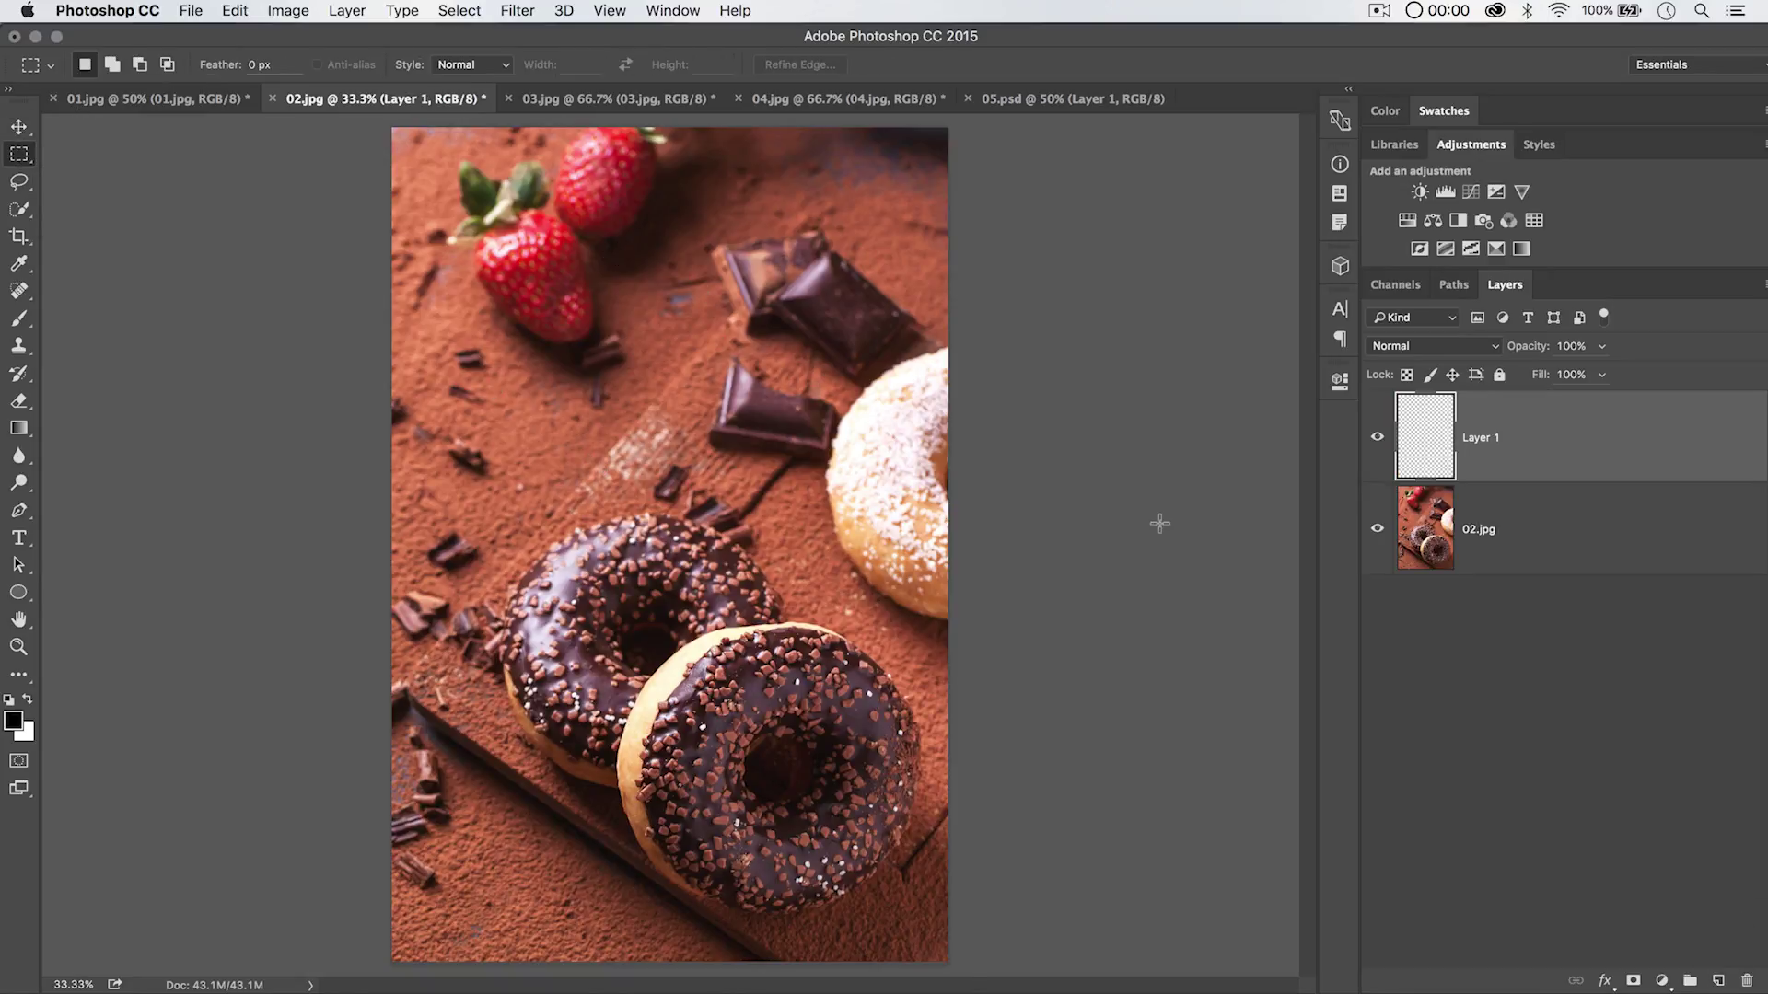
{"action": "left_click_drag", "start_coordinate": [500, 239], "coordinate": [862, 506]}
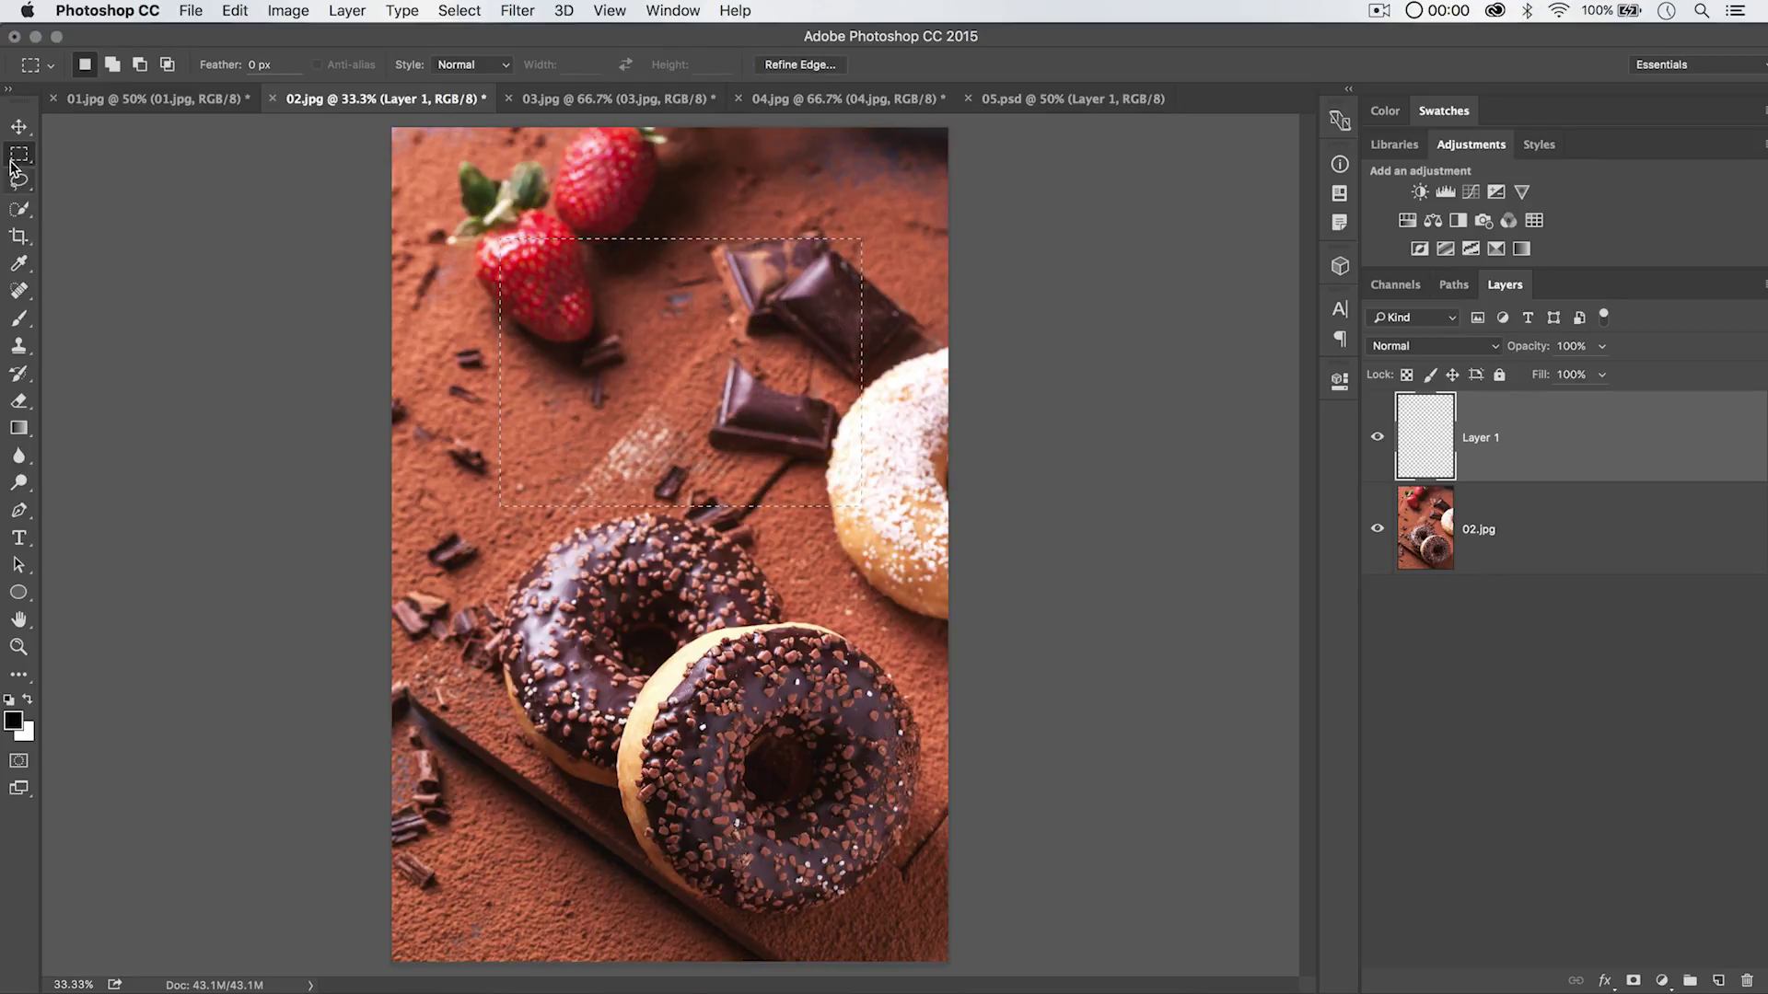
Test-fill the selection with black, then white, undoing each, and deselect.
{"action": "left_click_drag", "start_coordinate": [18, 154], "coordinate": [76, 155]}
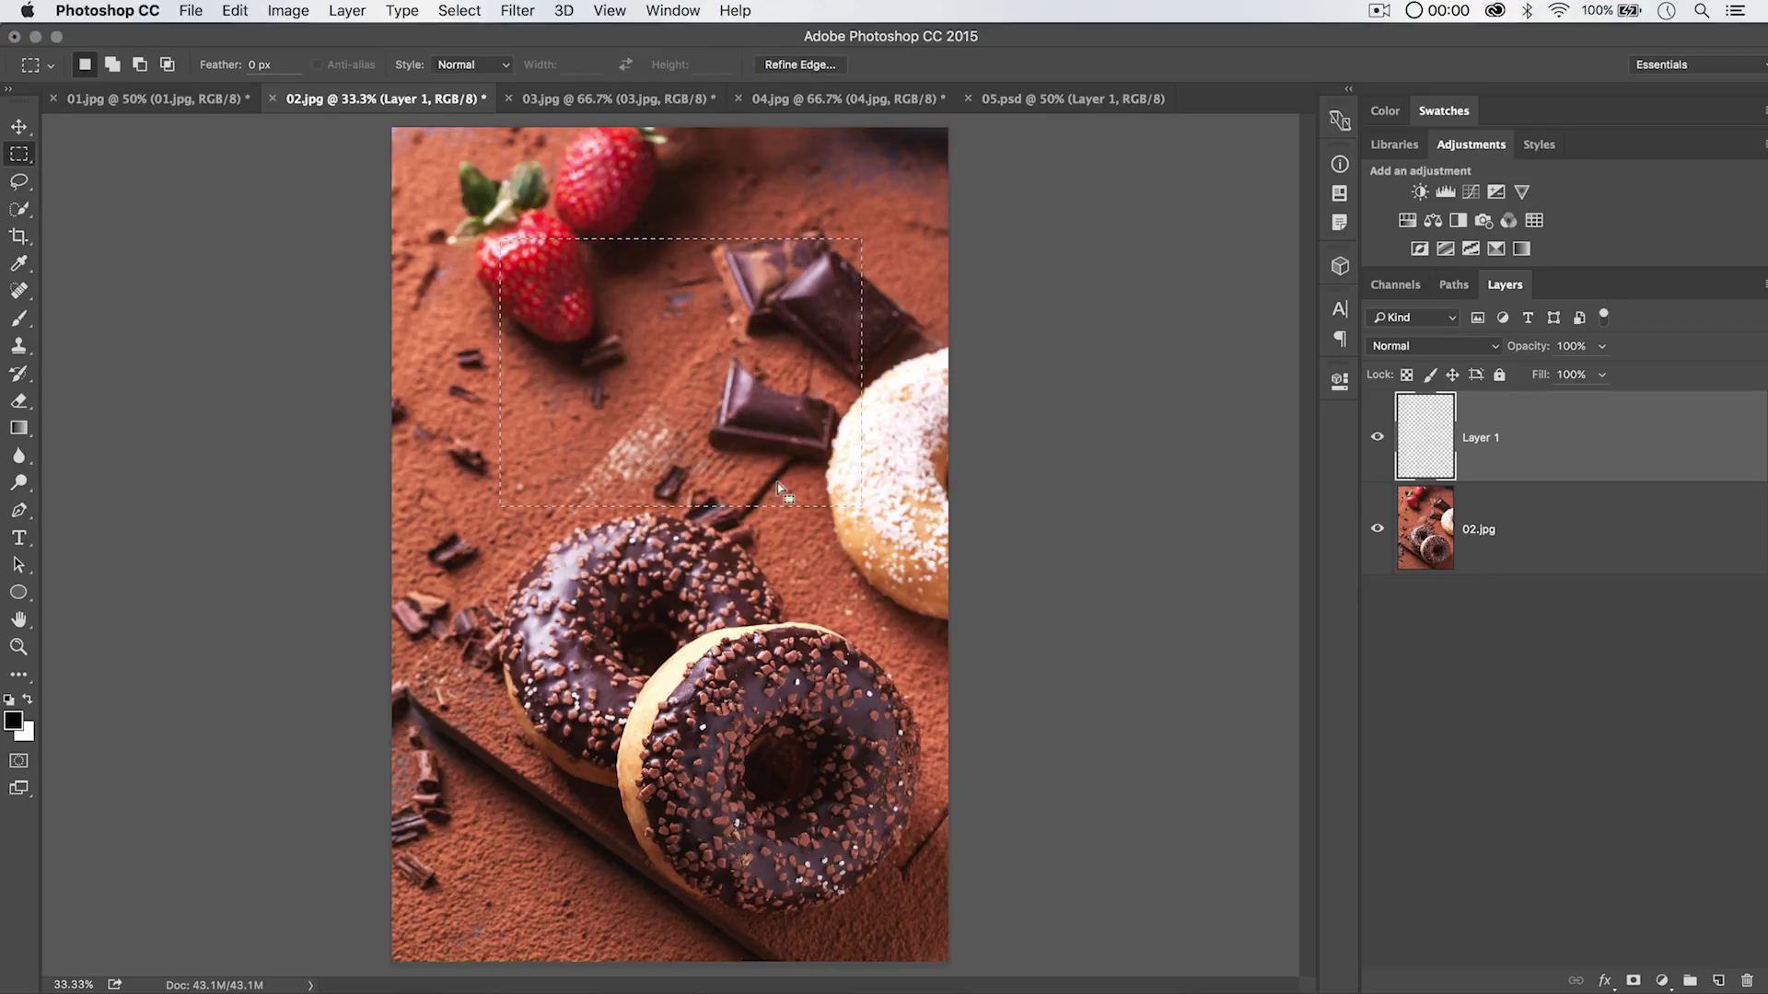
{"action": "key", "text": "alt"}
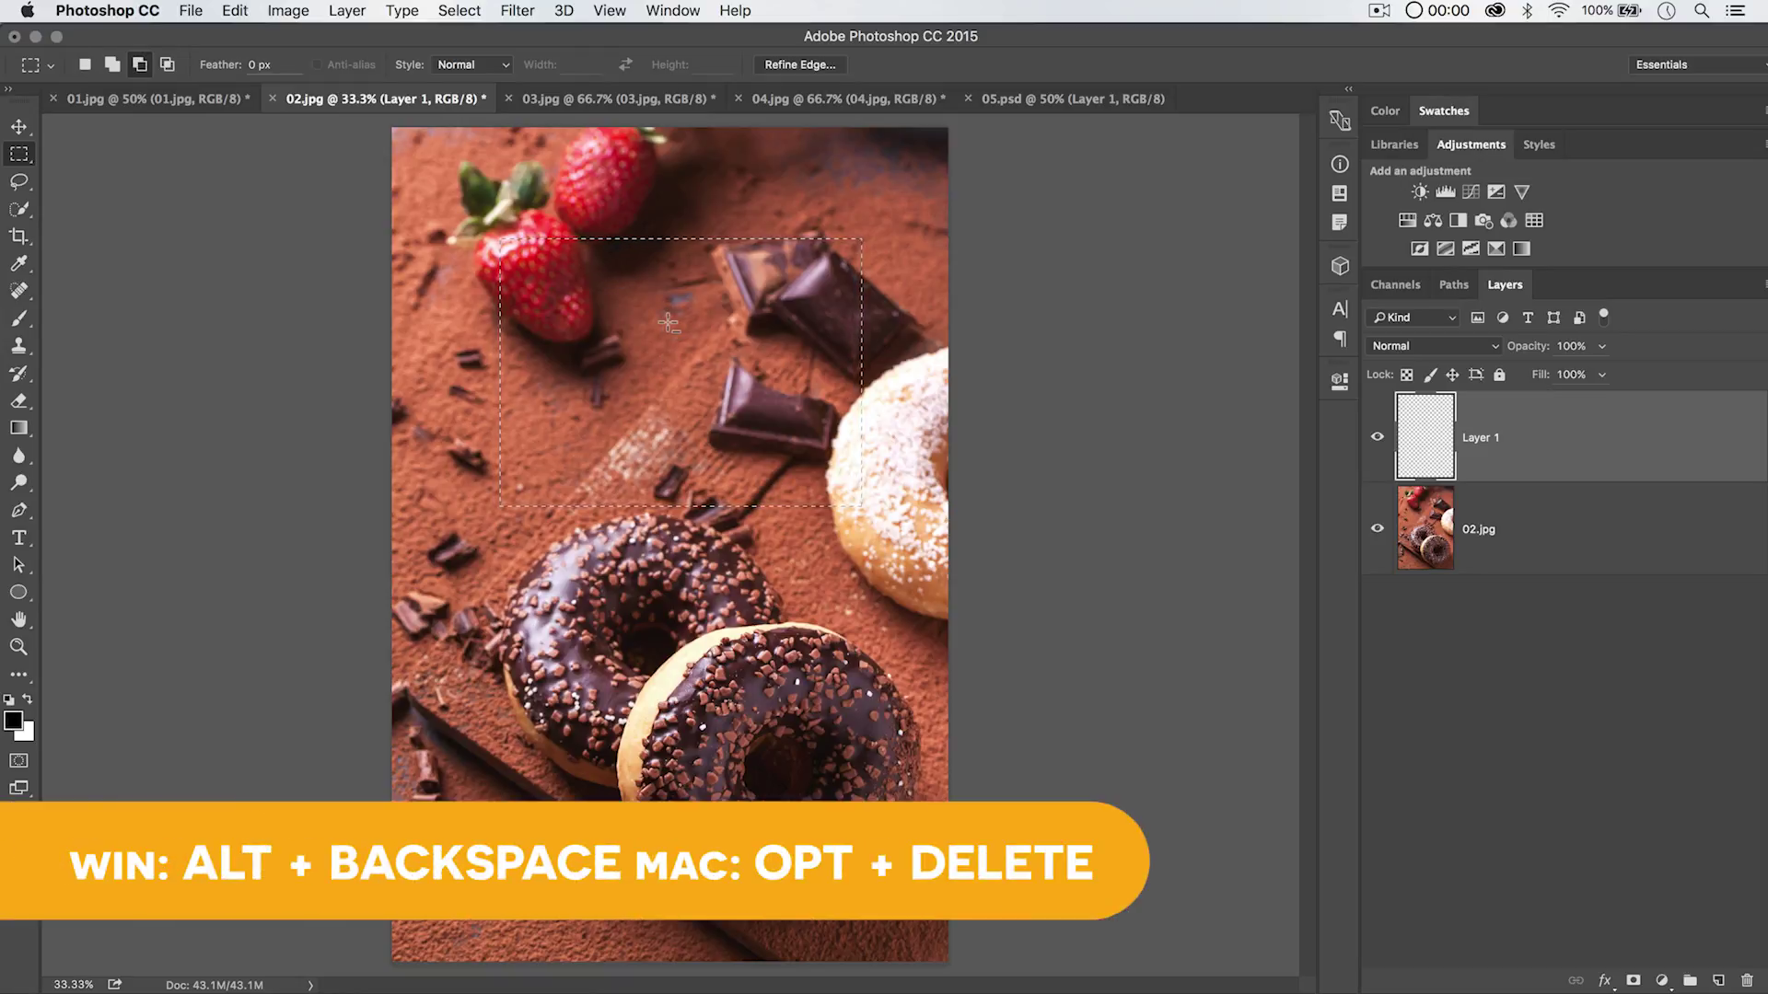
{"action": "key", "text": "alt+BackSpace"}
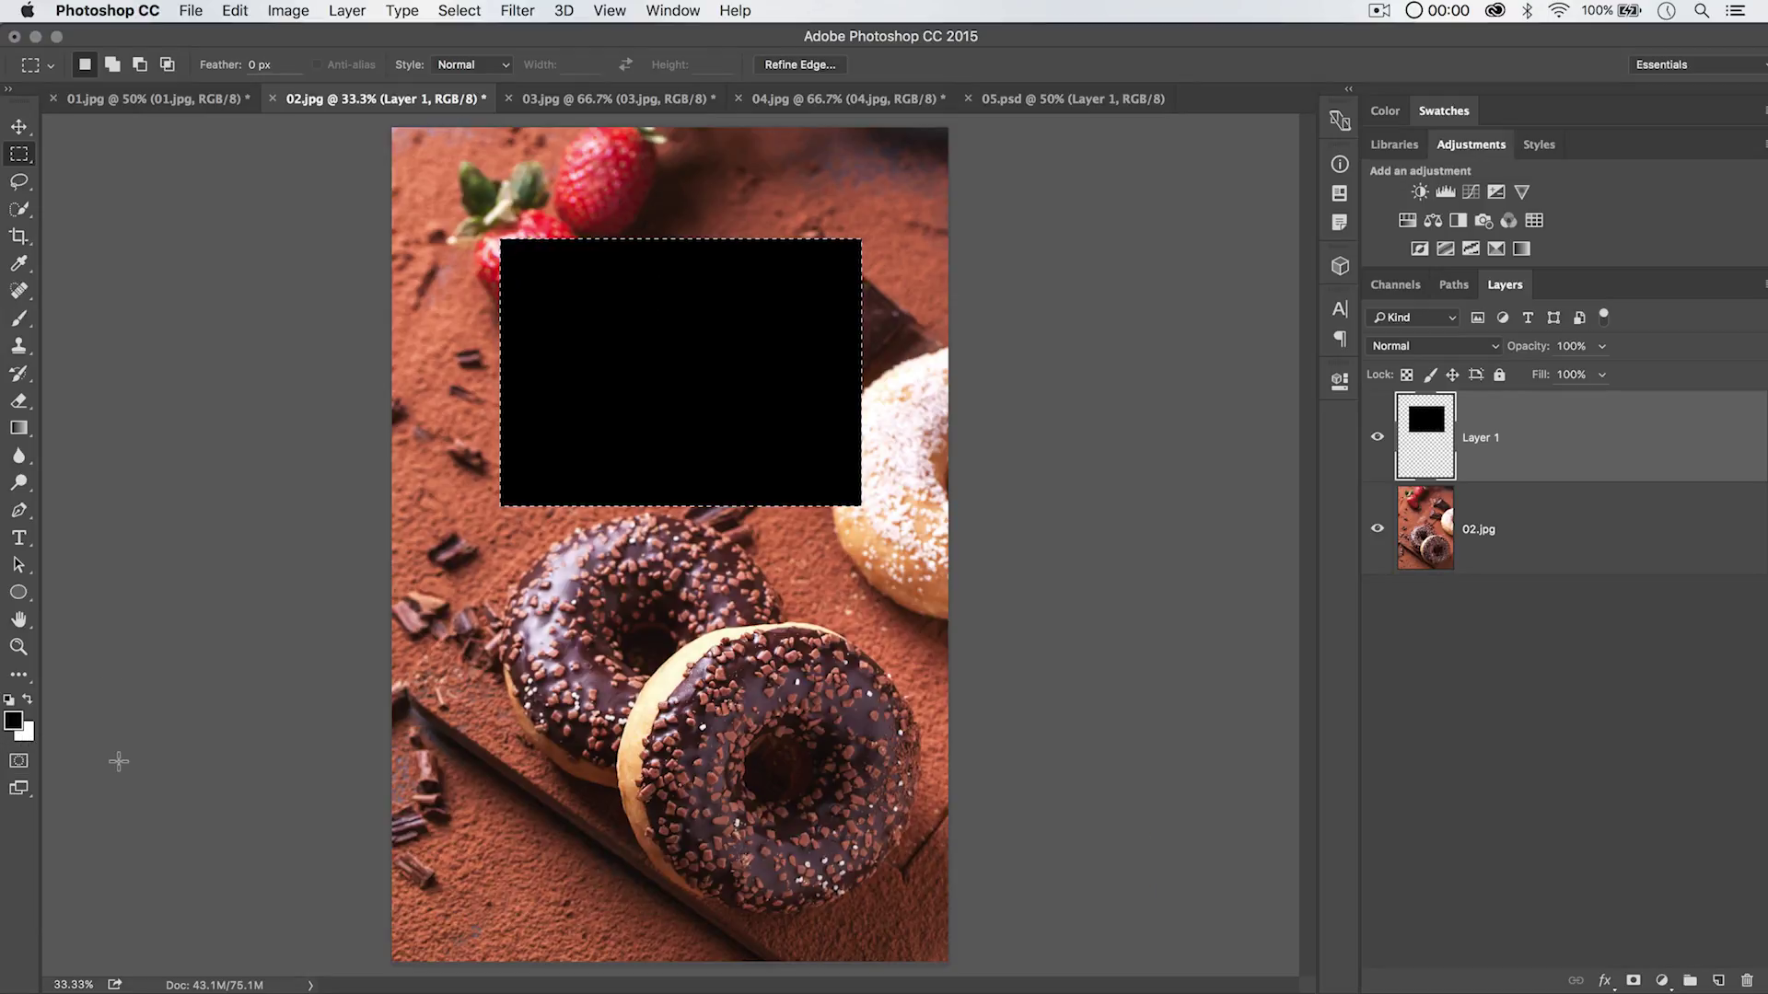
{"action": "key", "text": "super+z"}
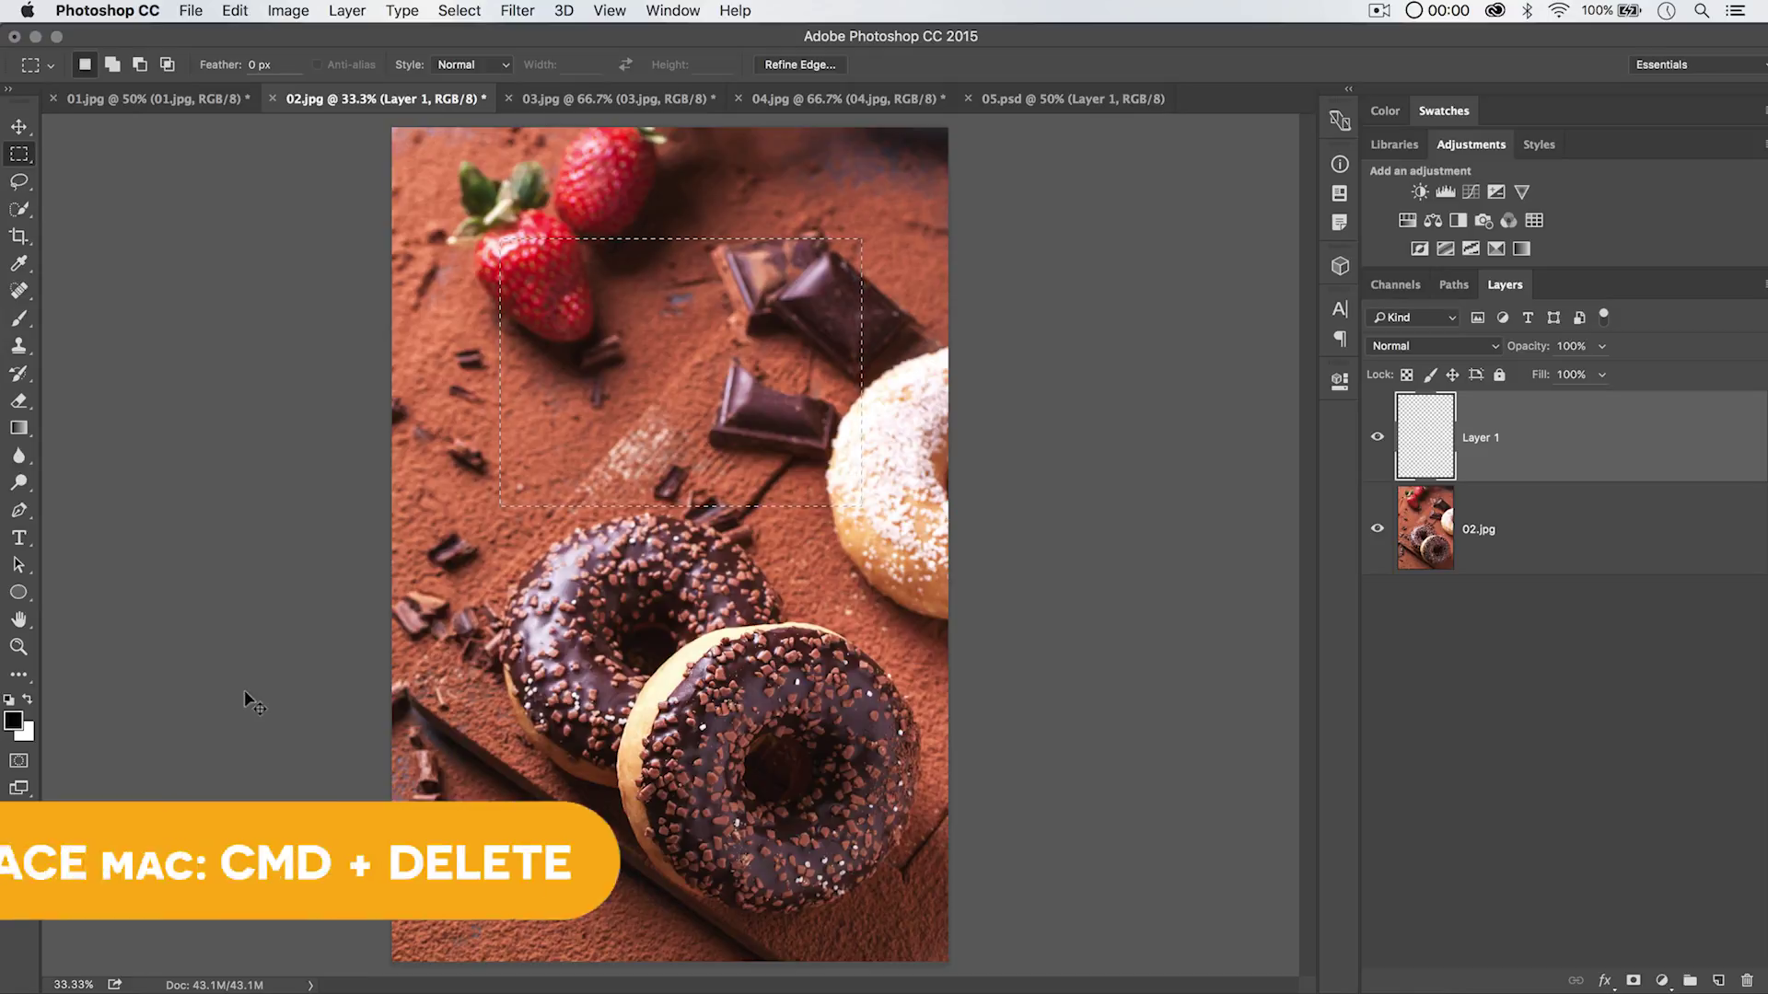
{"action": "key", "text": "super+BackSpace"}
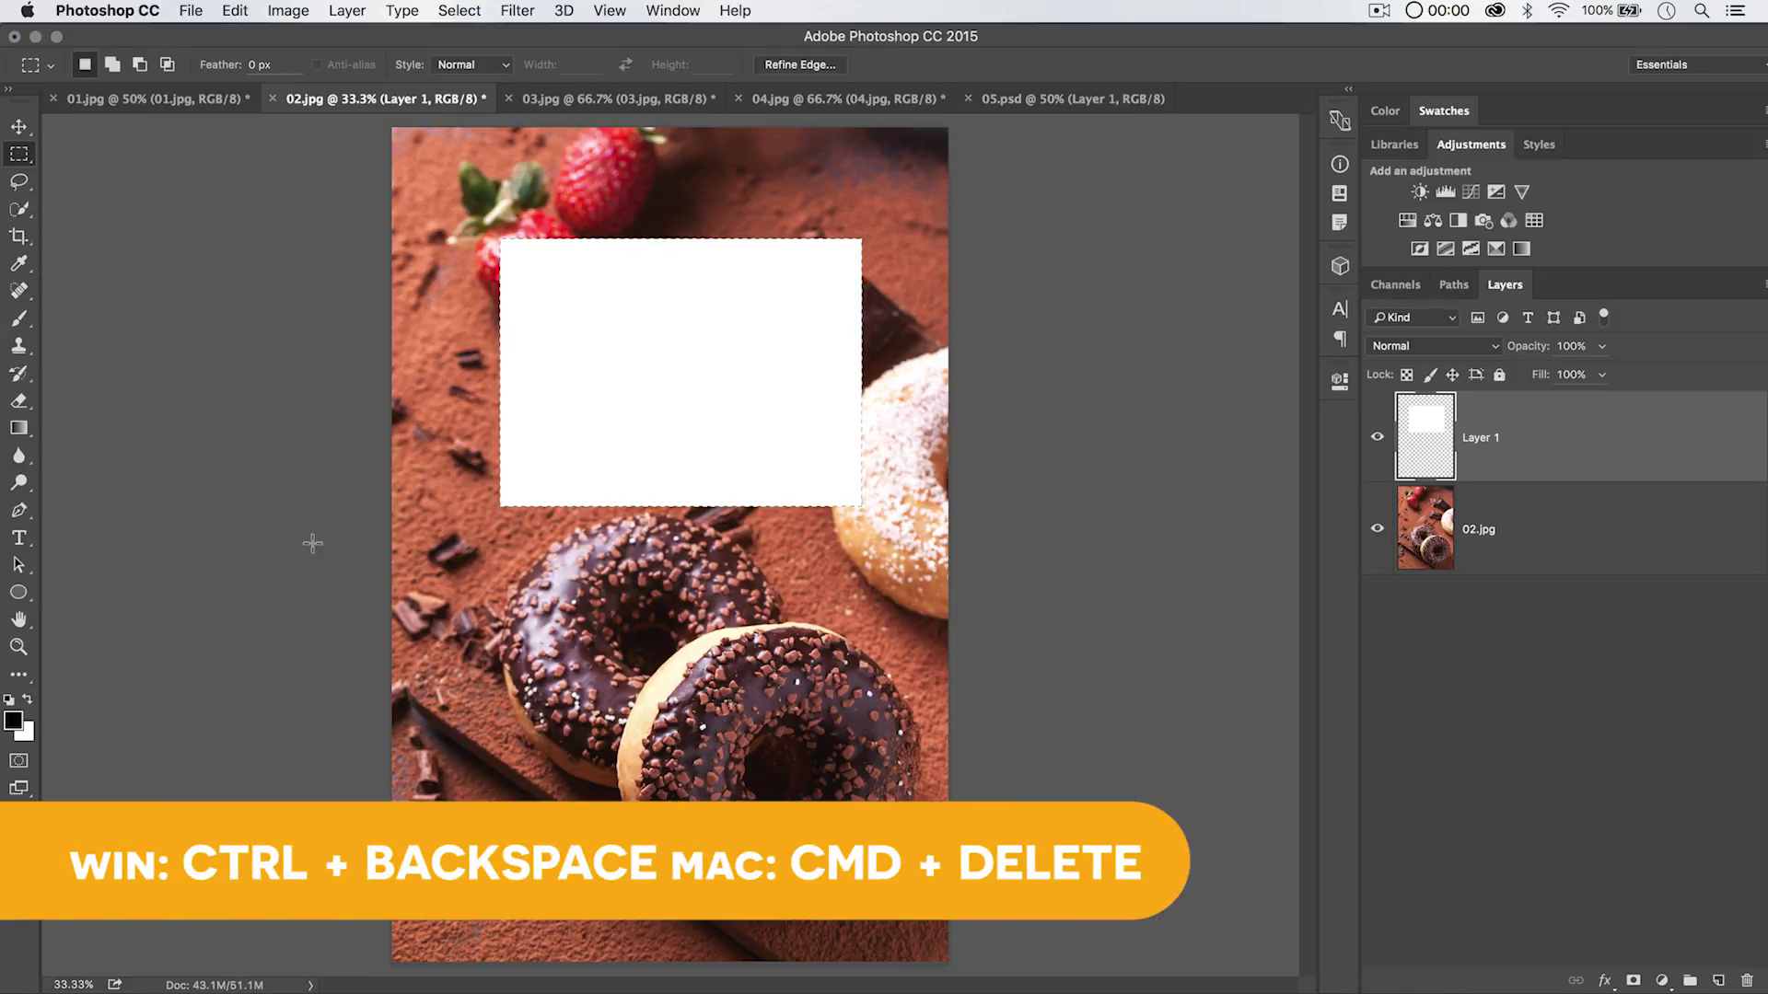
{"action": "key", "text": "super+z"}
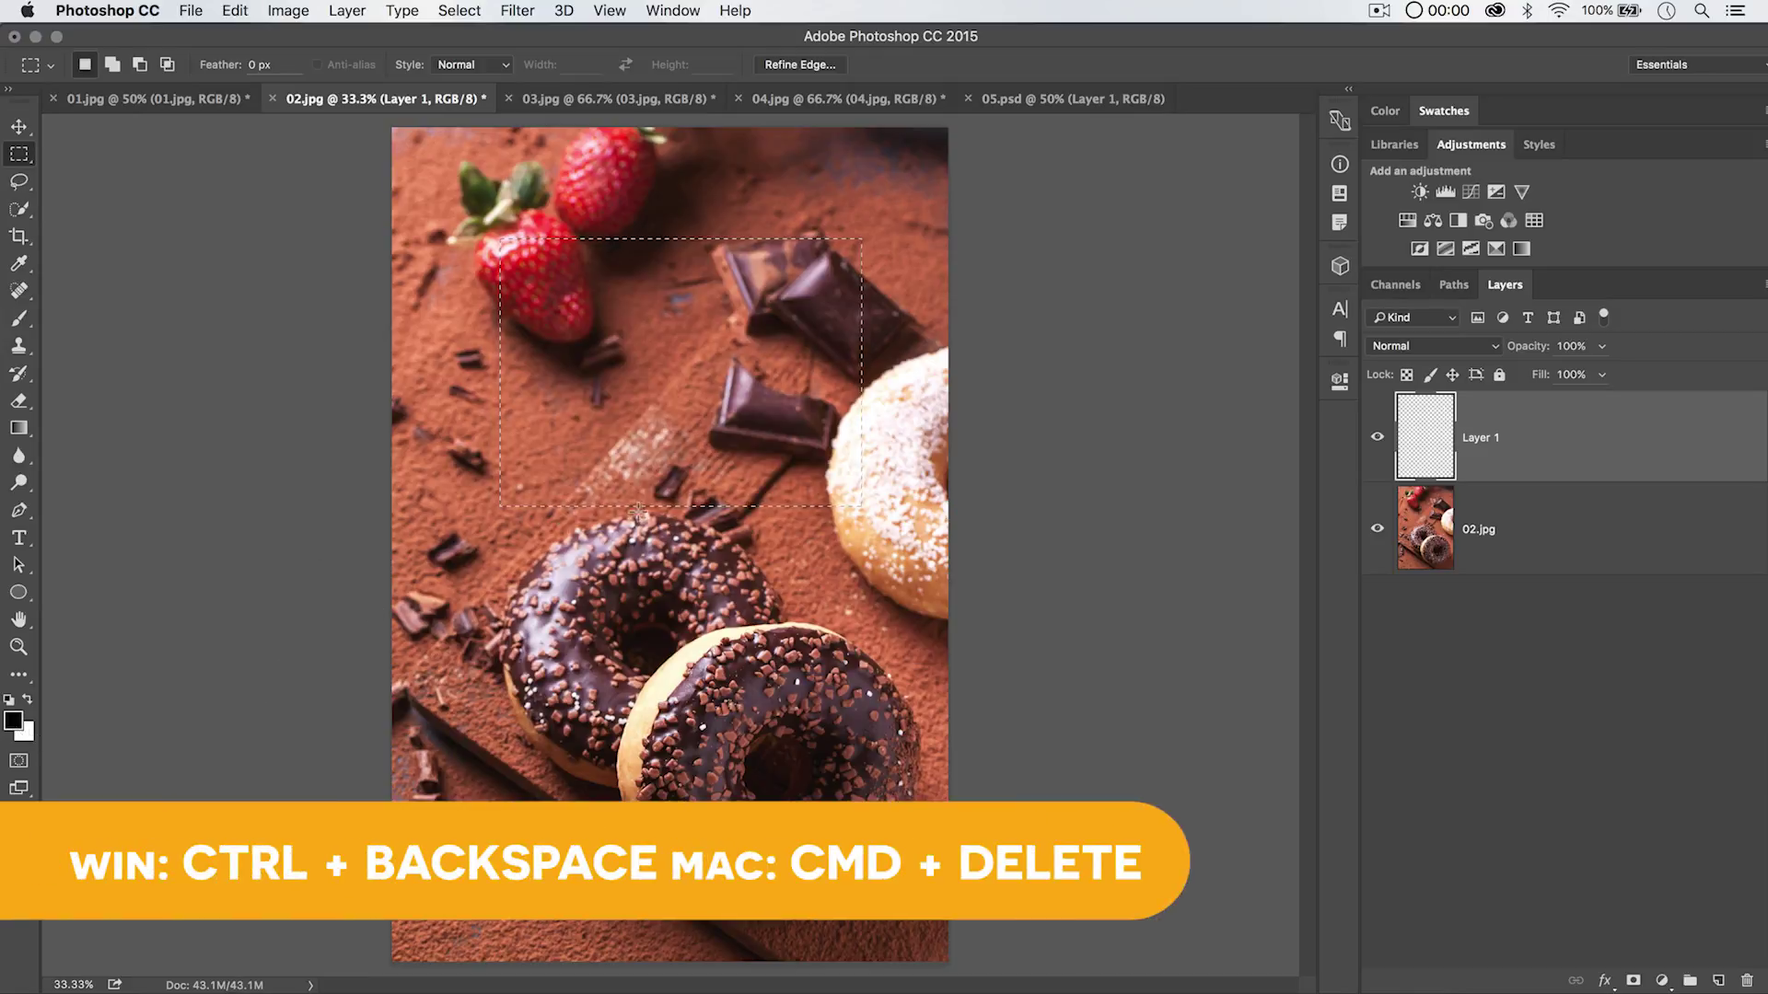
{"action": "key", "text": "super+d"}
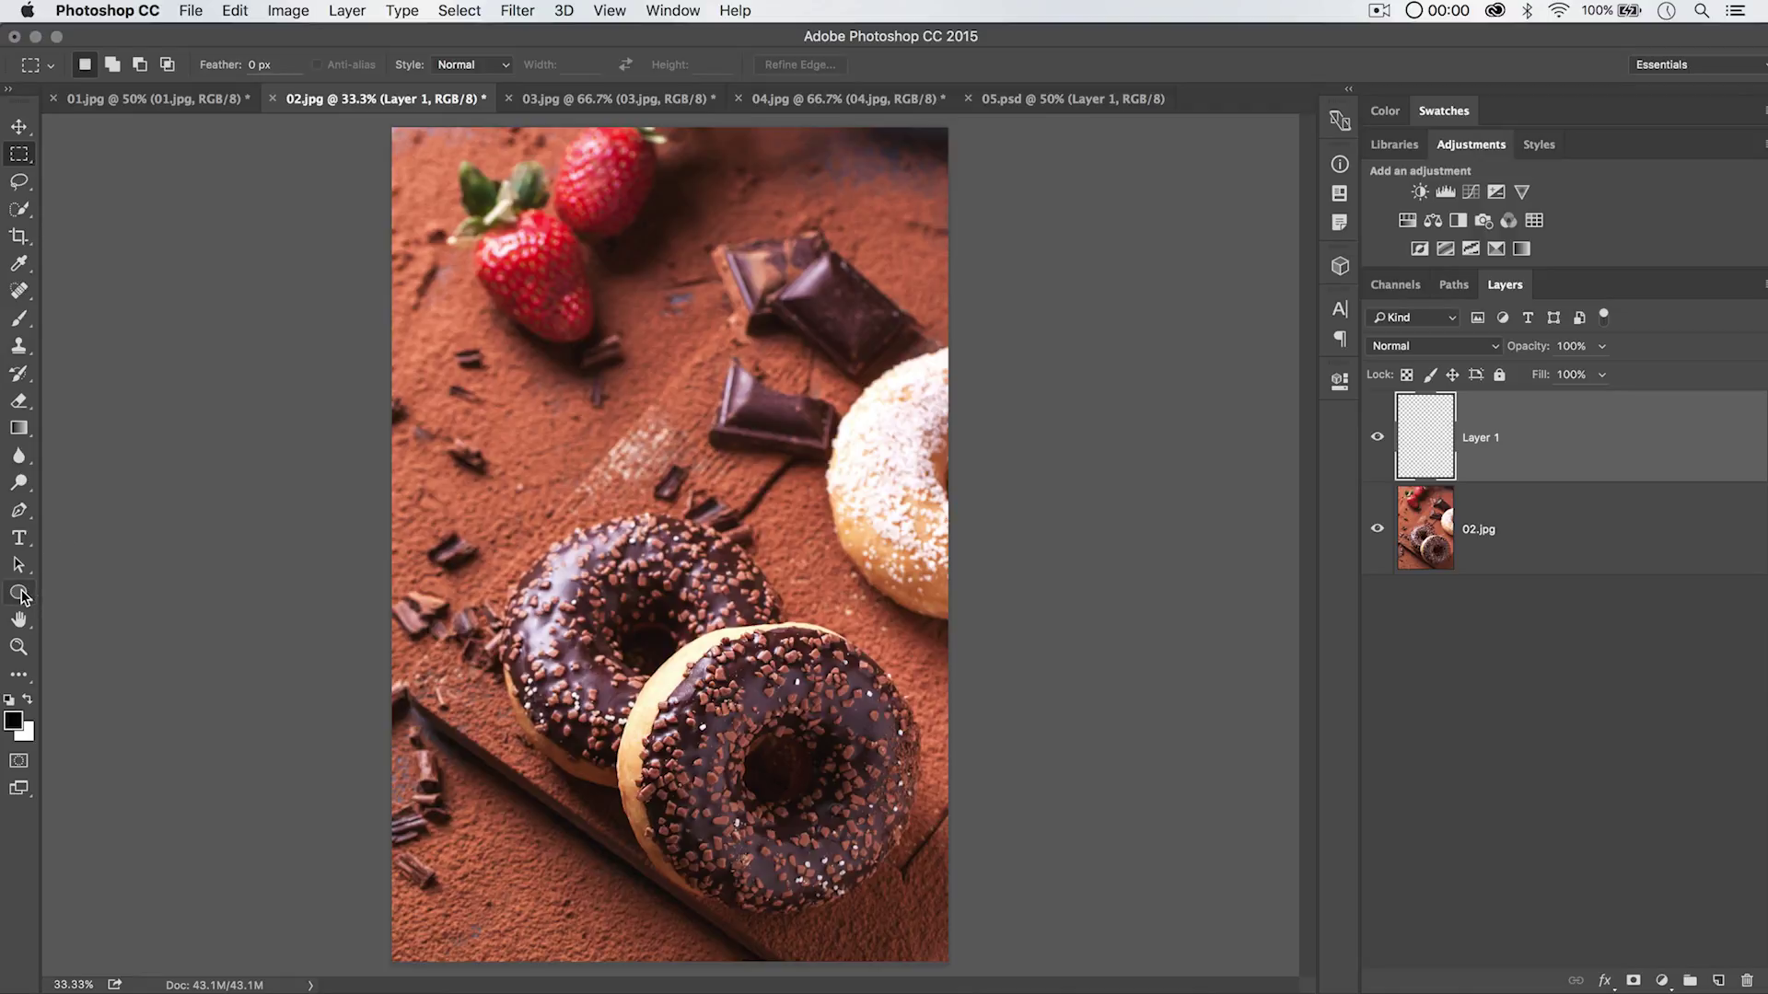
Draw a circular ellipse path and move it over the strawberries and chocolate.
{"action": "left_click_drag", "start_coordinate": [21, 597], "coordinate": [92, 632]}
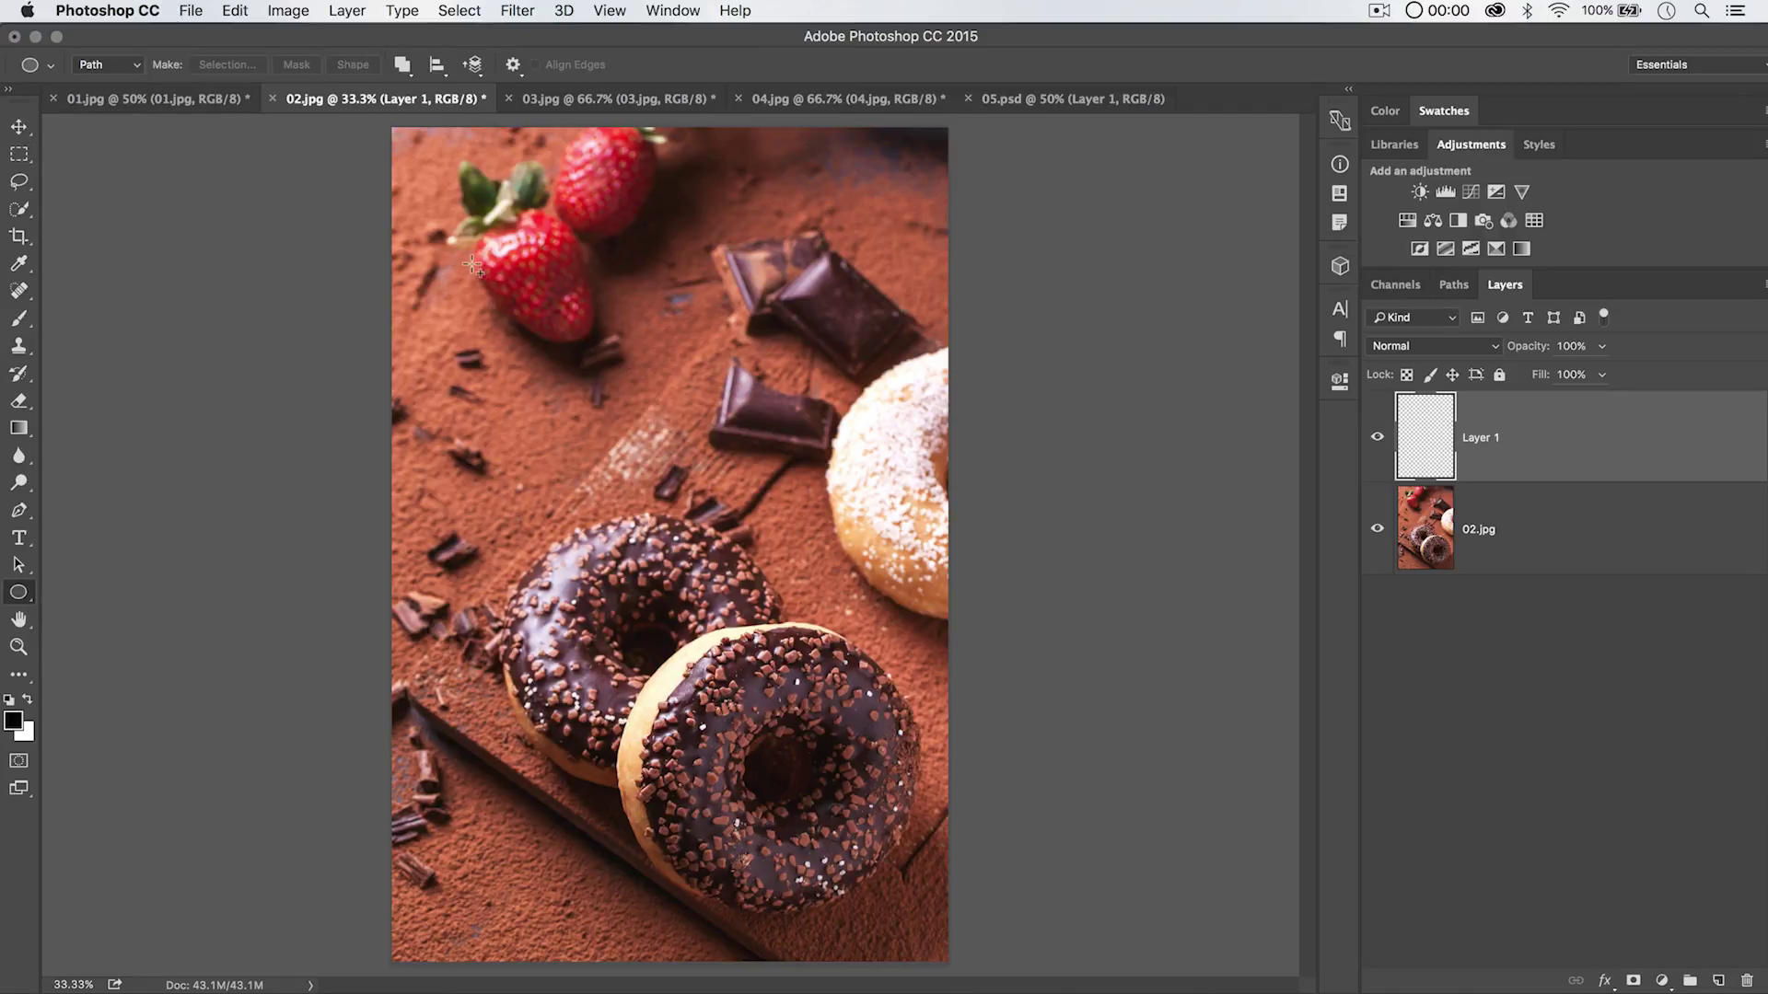
{"action": "left_click_drag", "start_coordinate": [466, 256], "coordinate": [829, 557]}
{"action": "key", "text": "a"}
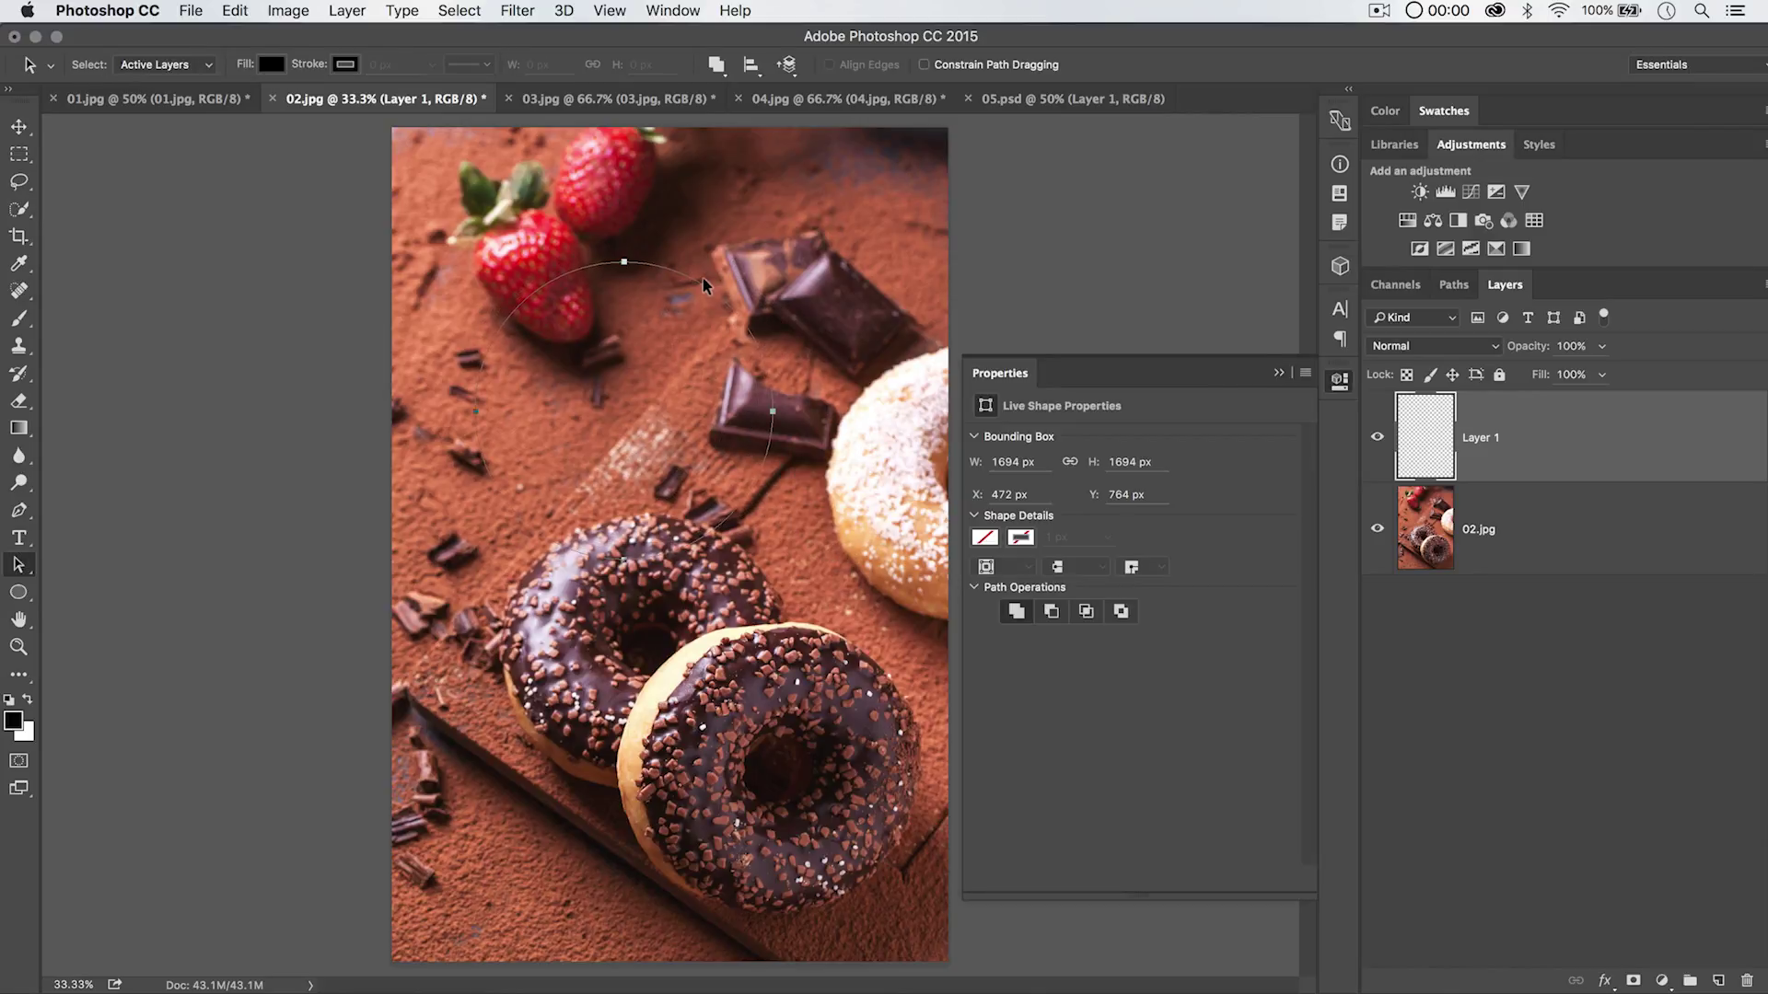
{"action": "left_click_drag", "start_coordinate": [703, 278], "coordinate": [769, 210]}
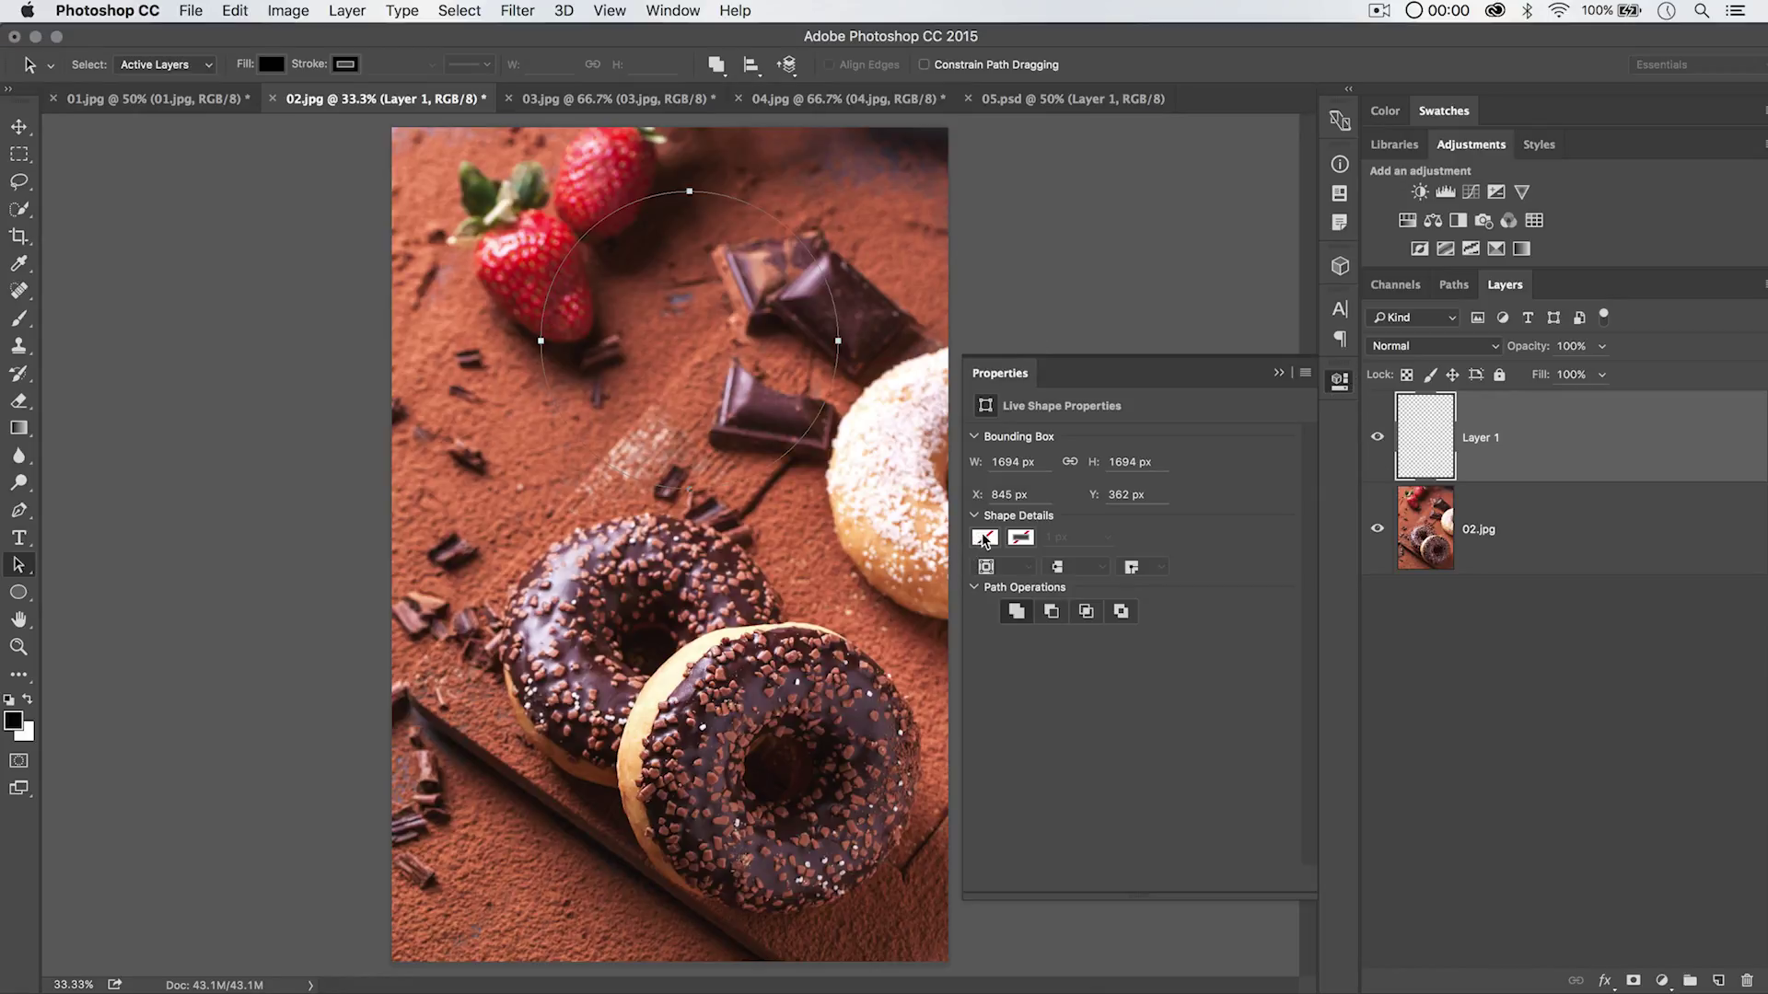
Close the Properties panel and bring up the Paths panel with the Work Path's options.
{"action": "left_click", "coordinate": [1338, 382]}
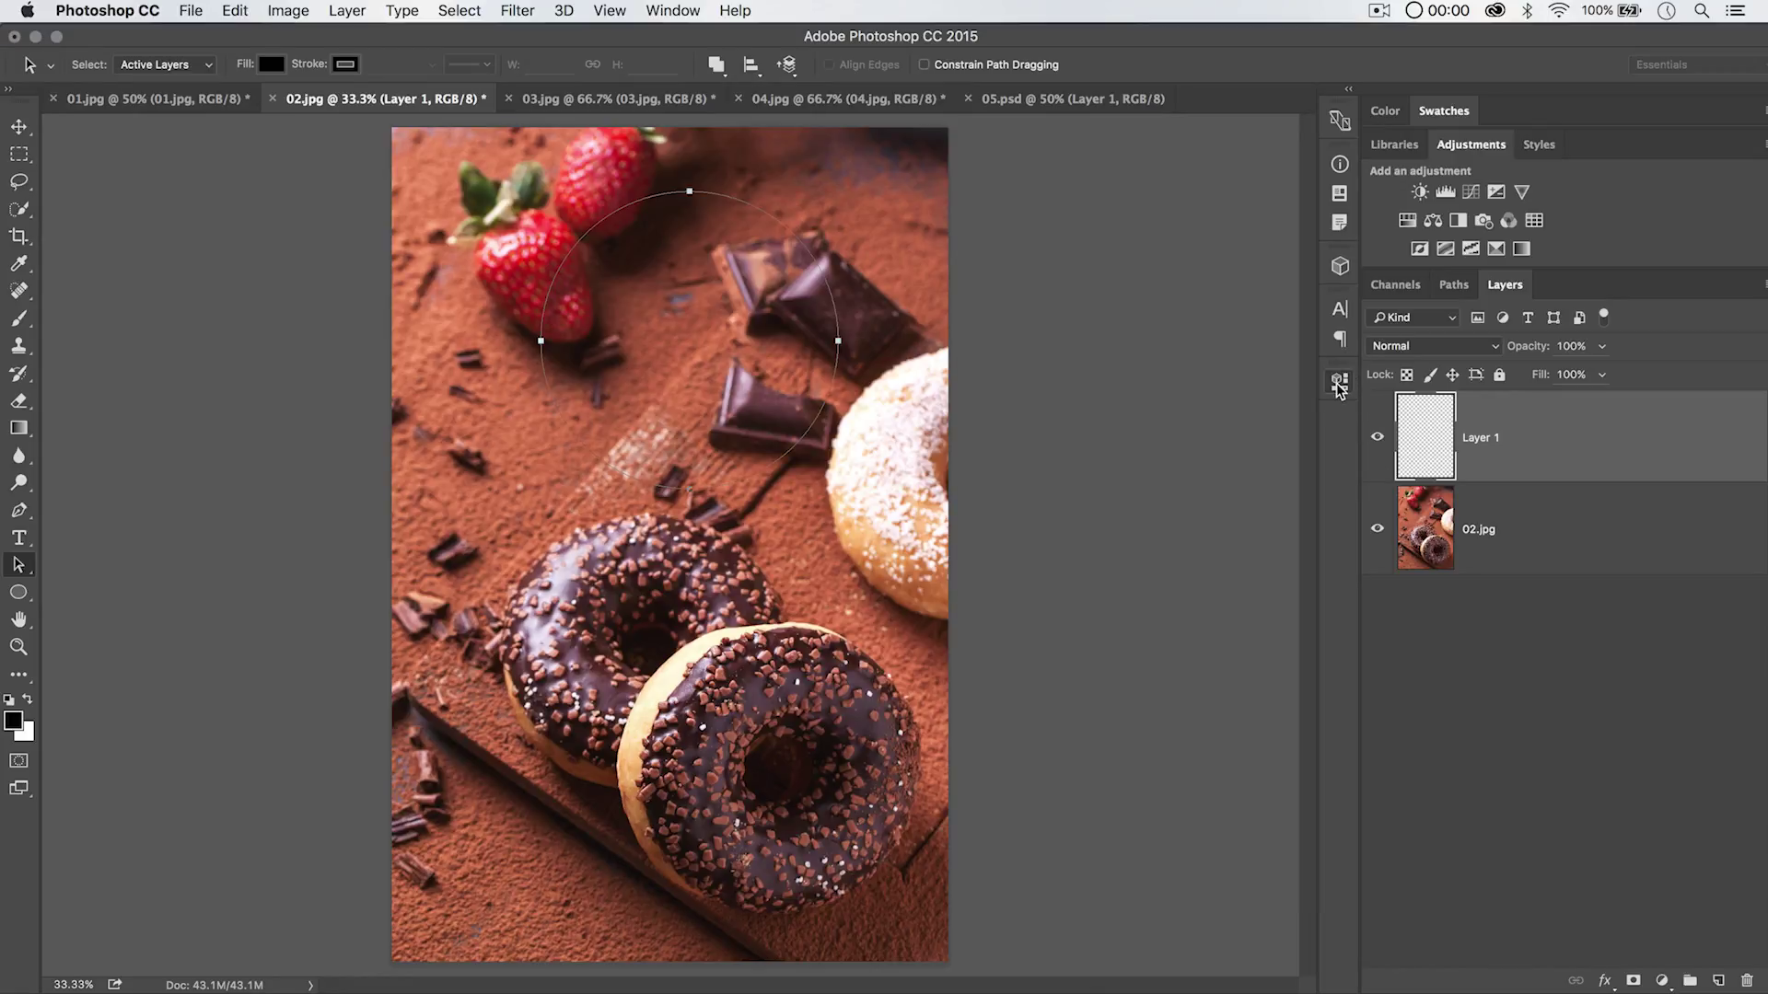
{"action": "left_click", "coordinate": [1453, 285]}
{"action": "left_click", "coordinate": [671, 10]}
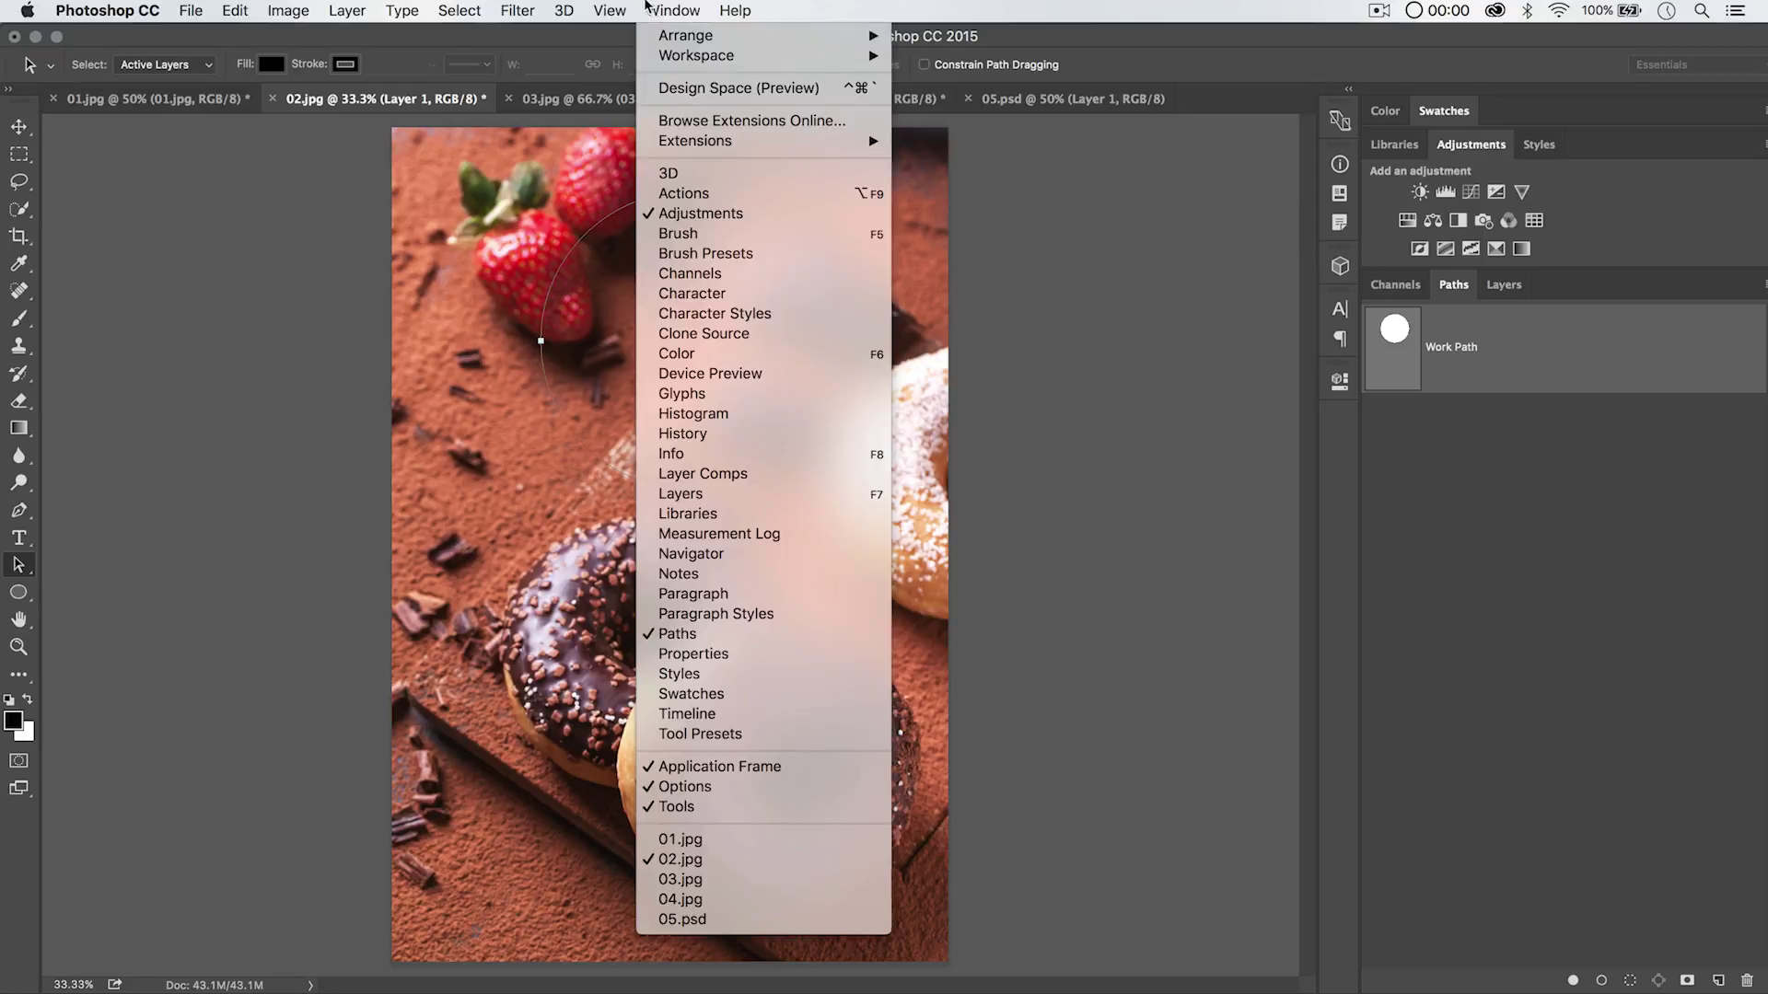
{"action": "left_click", "coordinate": [730, 637]}
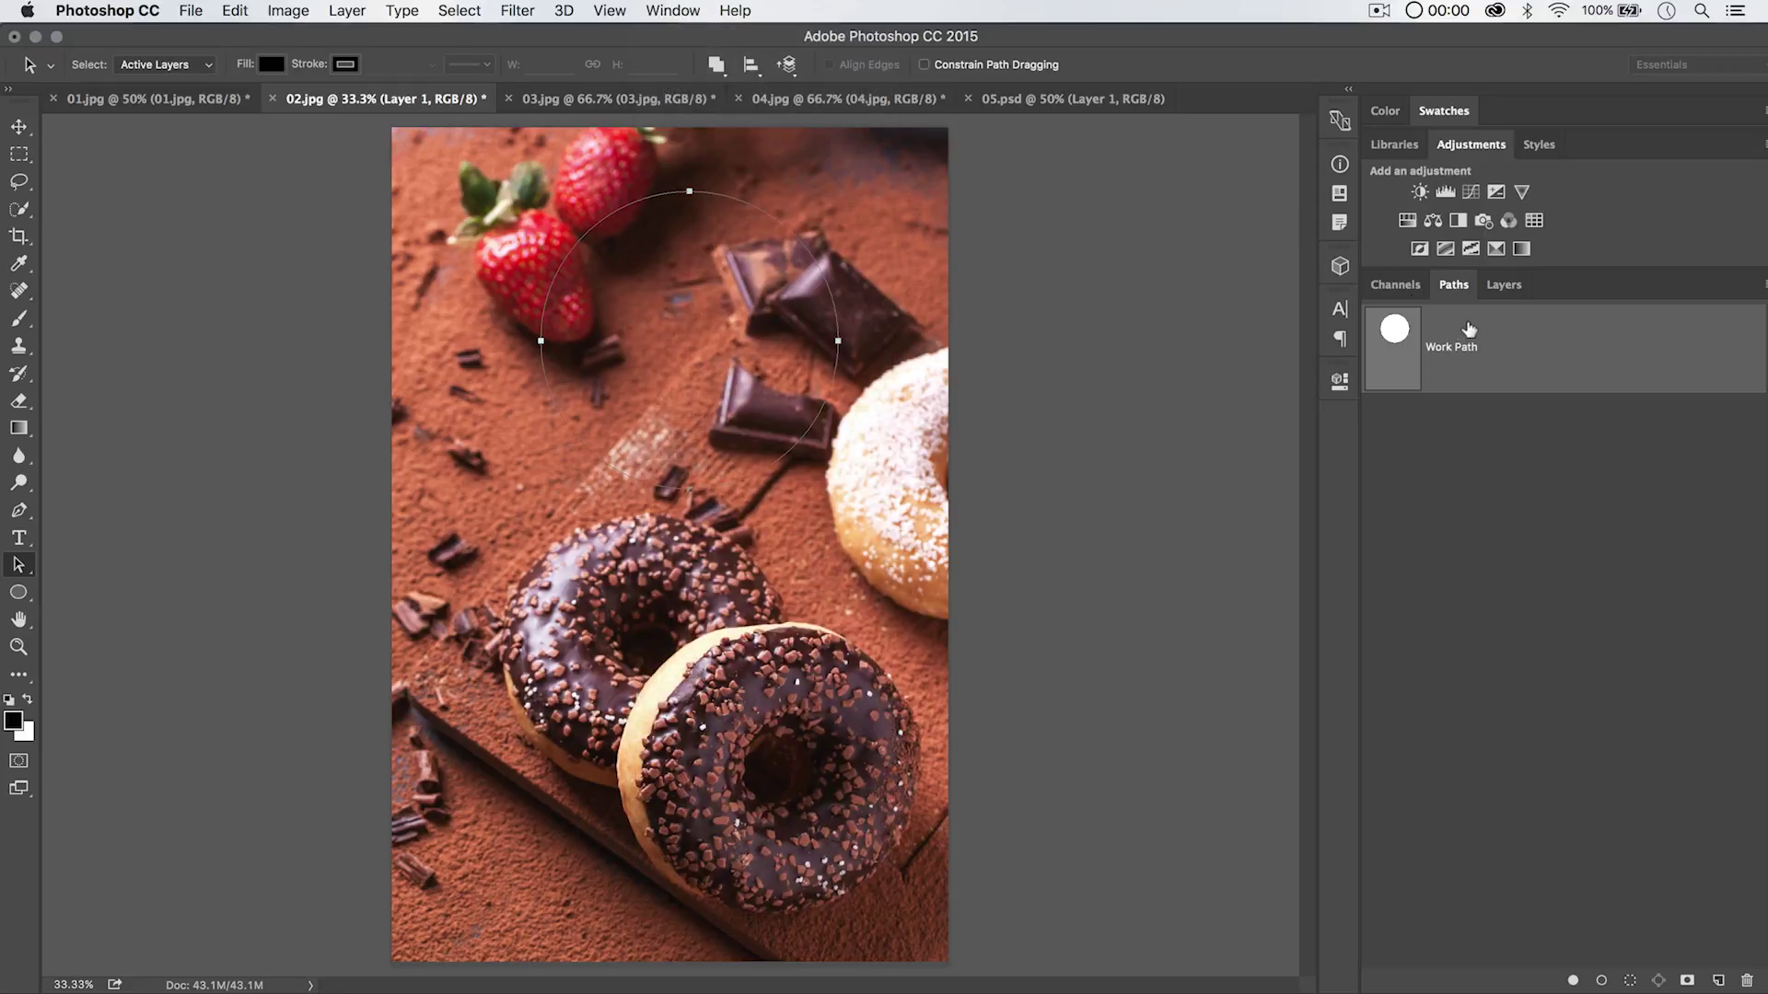
{"action": "right_click", "coordinate": [1468, 329]}
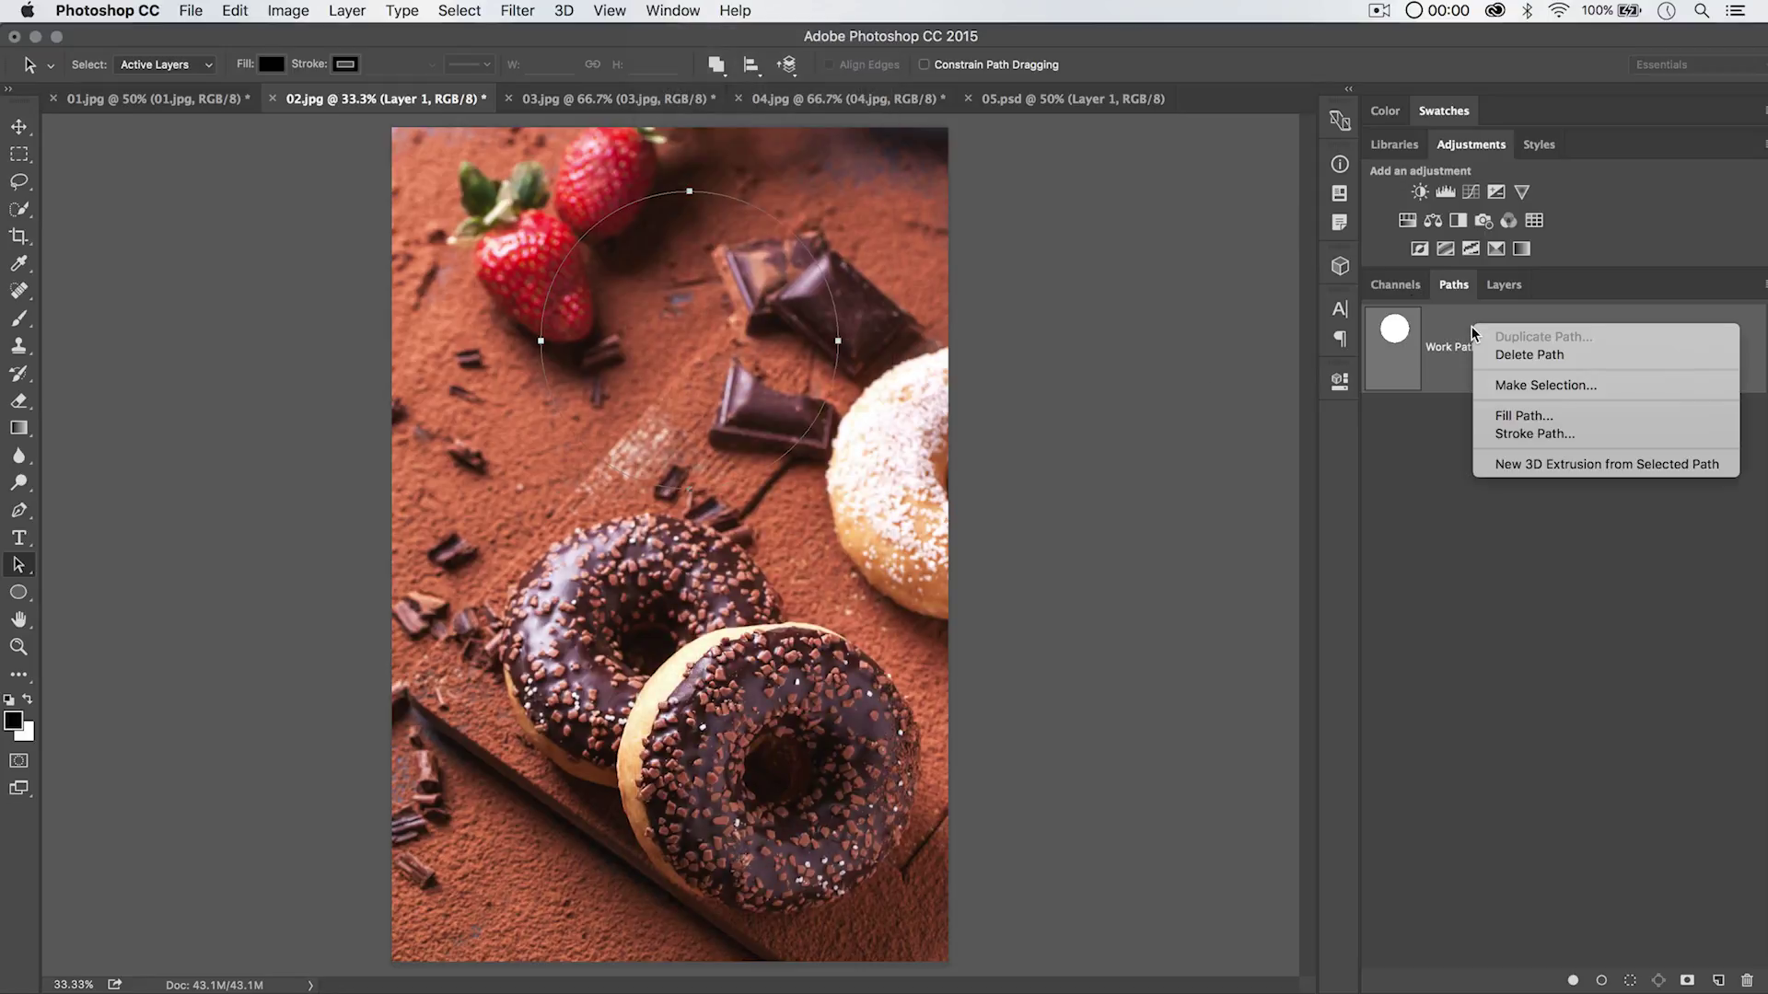
Fill the Work Path on Layer 1 with red d41919, feathered by 150 pixels.
{"action": "left_click", "coordinate": [1561, 423]}
{"action": "left_click_drag", "start_coordinate": [1073, 266], "coordinate": [1023, 218]}
{"action": "left_click", "coordinate": [1090, 256]}
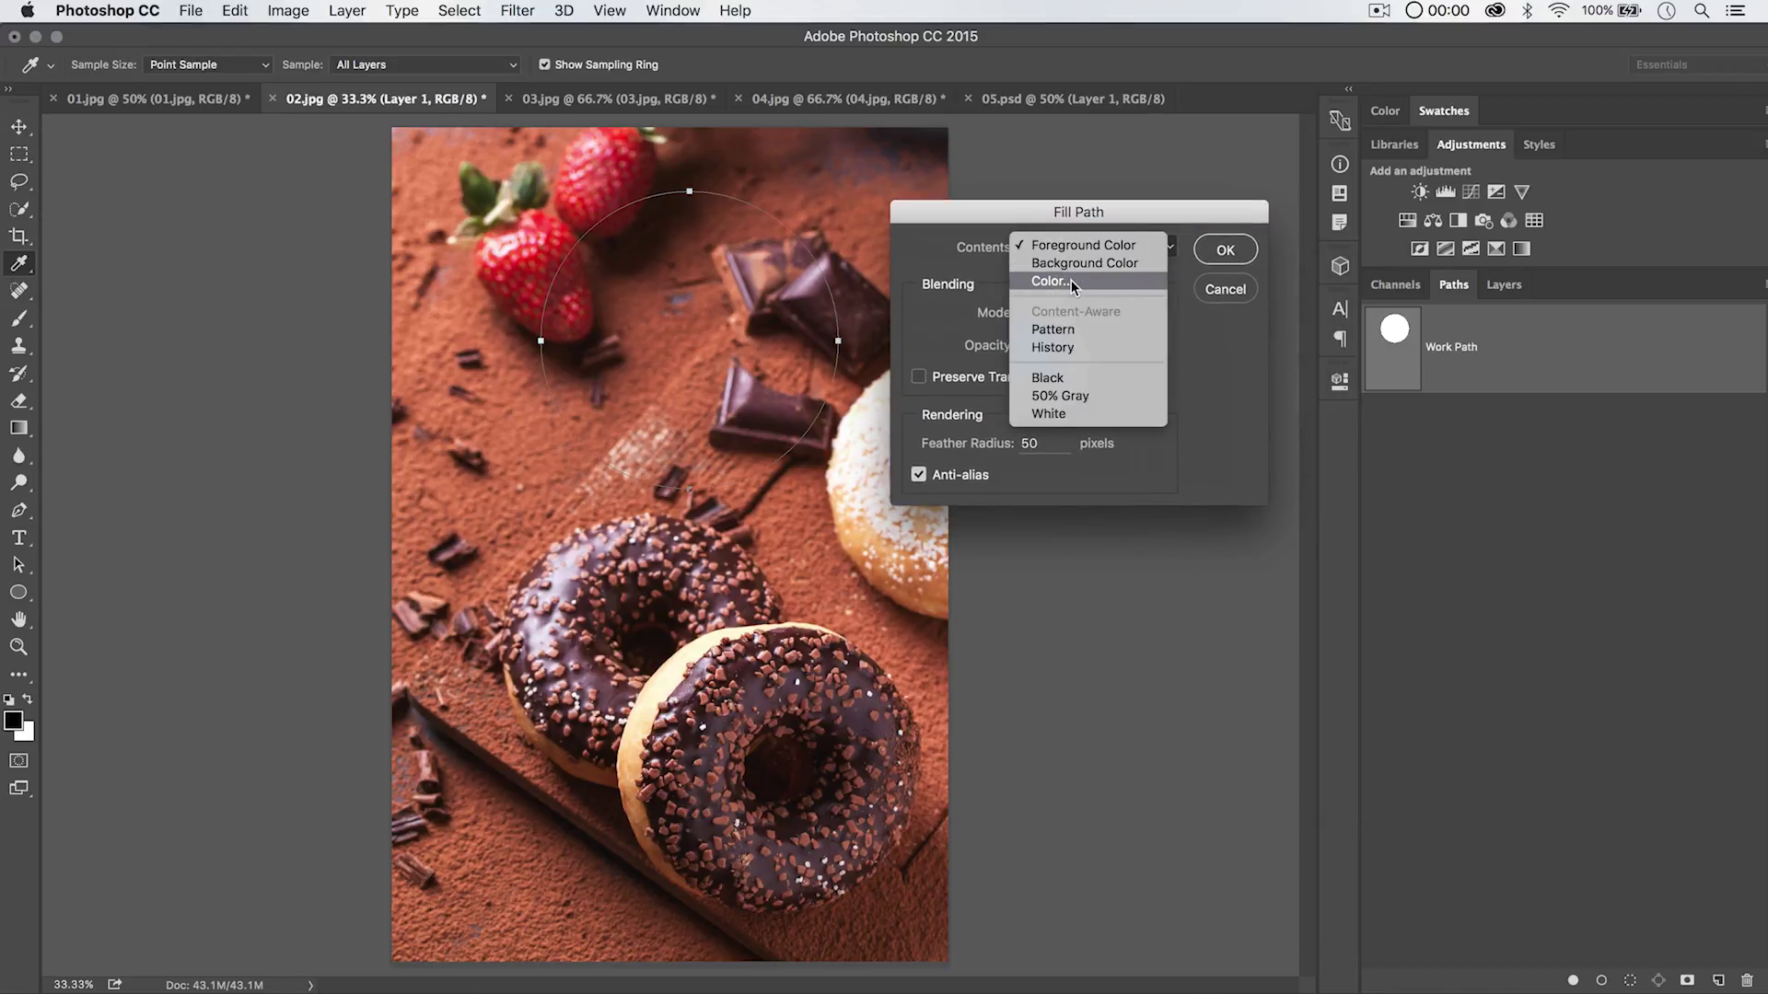
{"action": "left_click", "coordinate": [1070, 280]}
{"action": "left_click", "coordinate": [438, 422]}
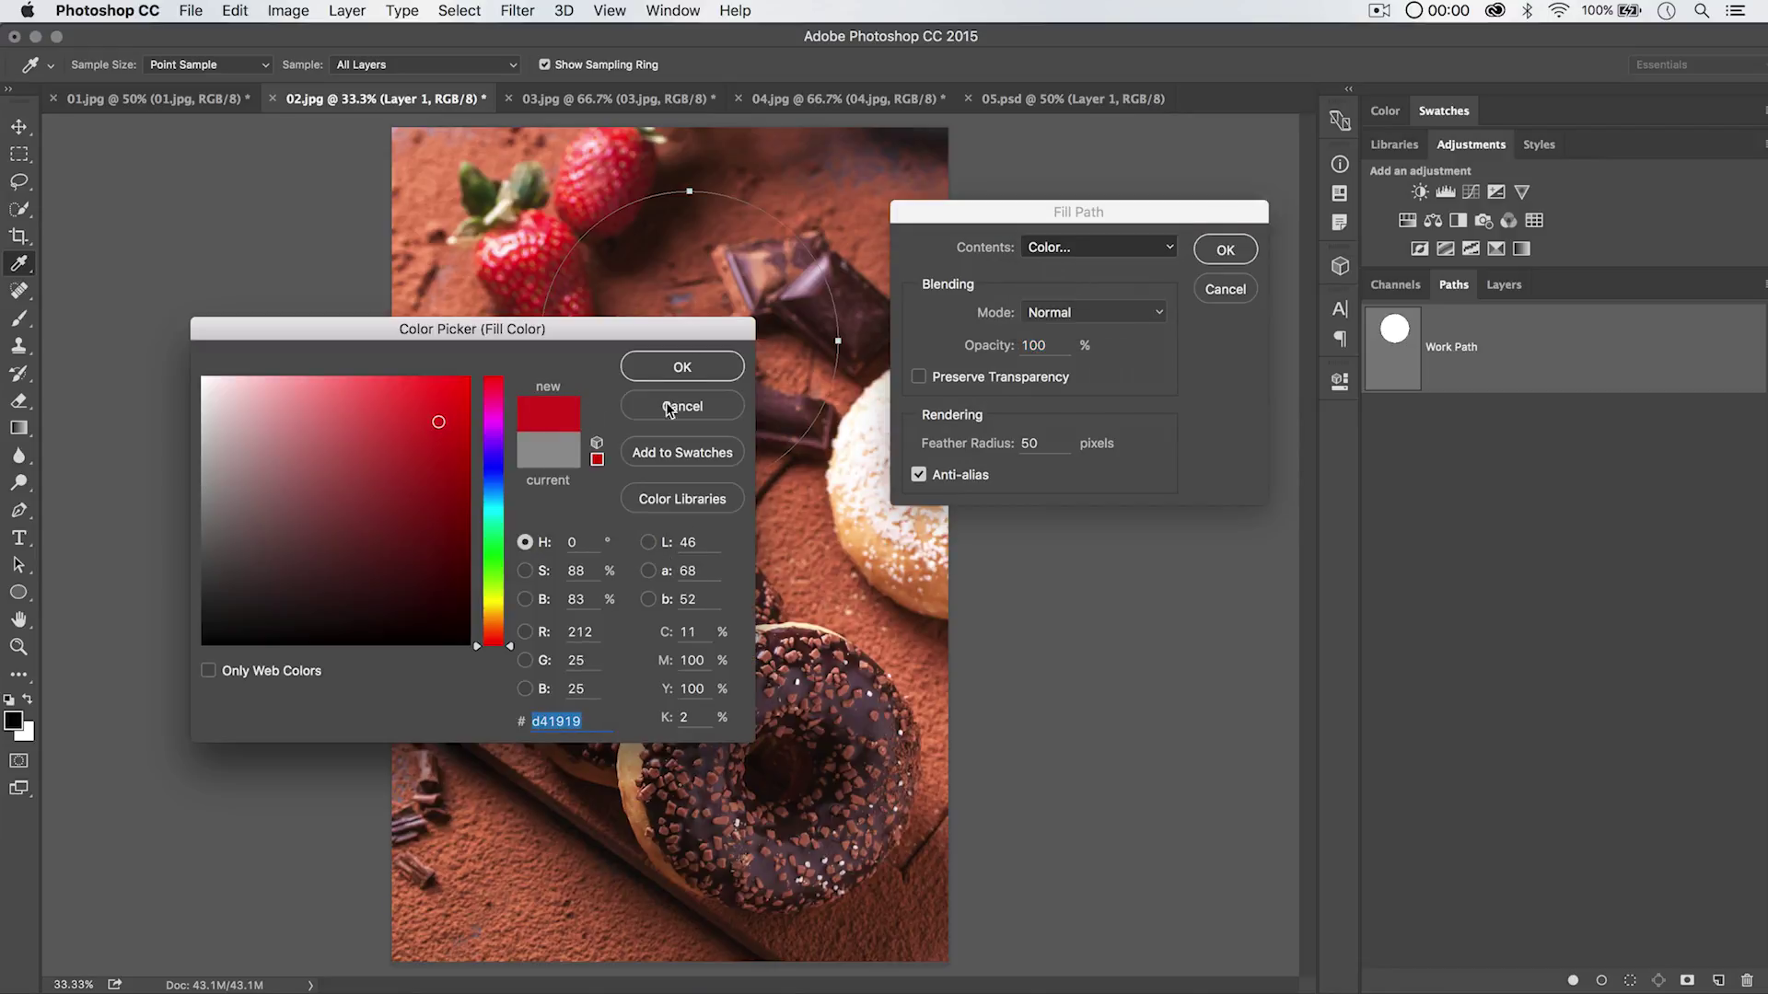
{"action": "left_click", "coordinate": [682, 368]}
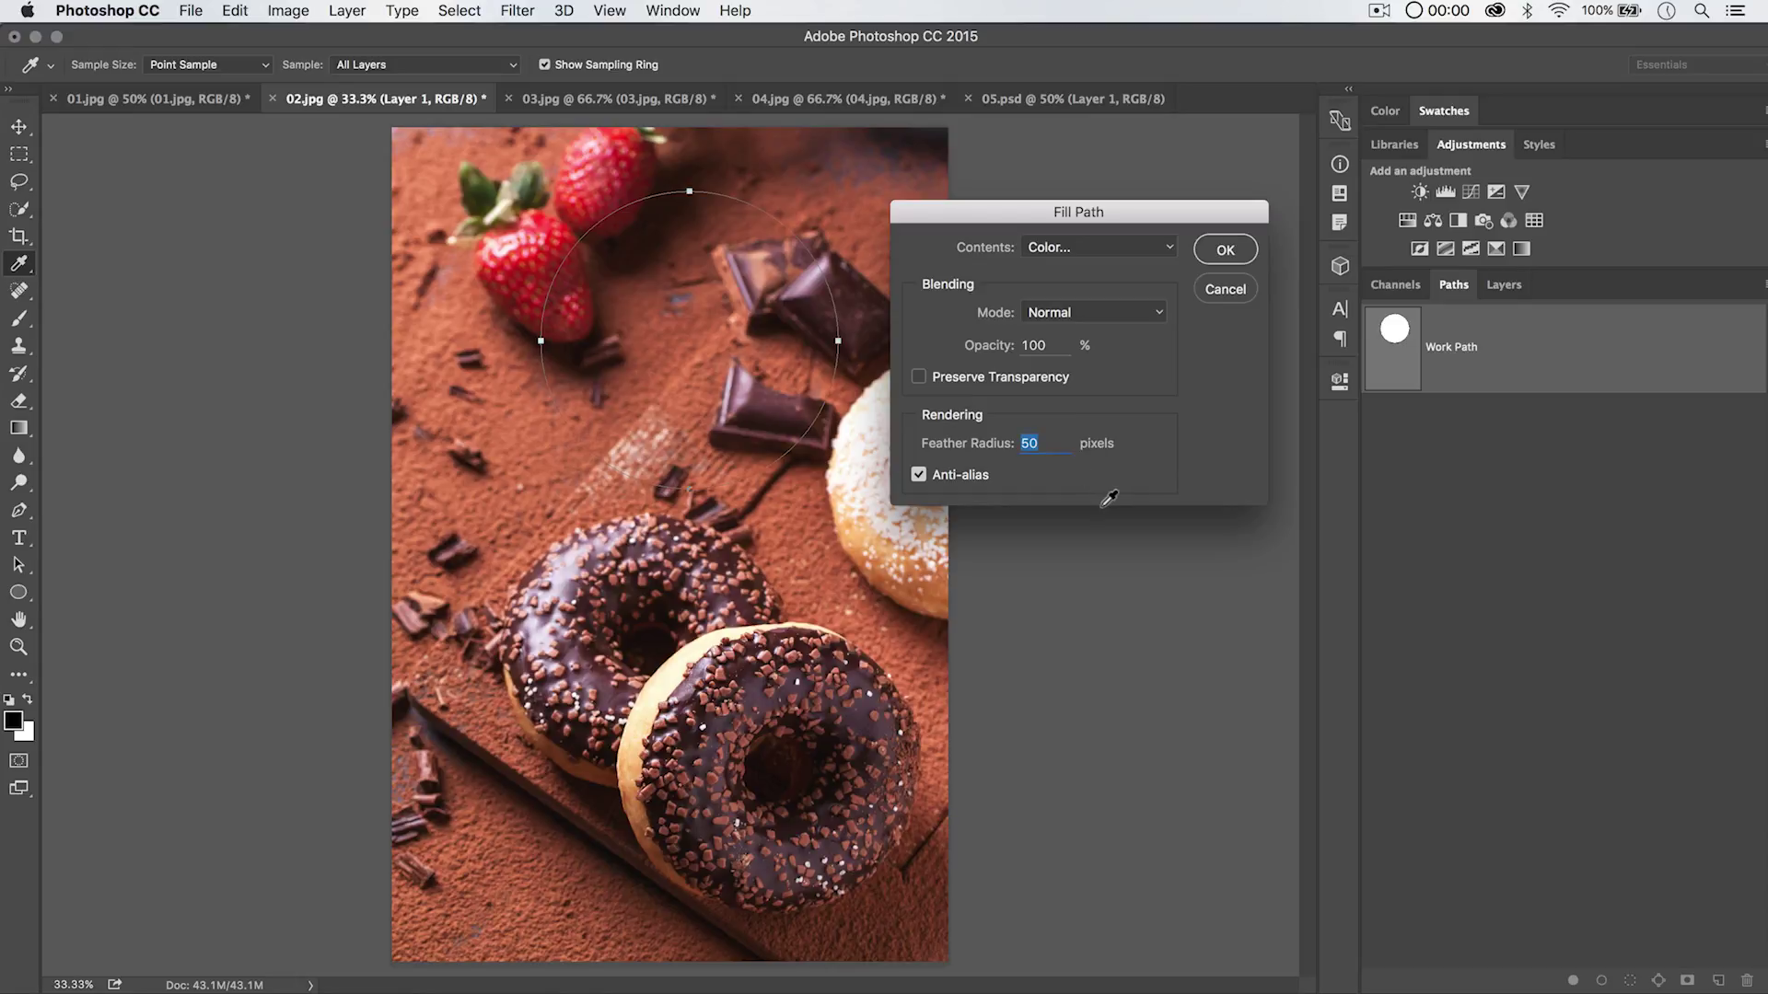
{"action": "type", "text": "1"}
{"action": "left_click", "coordinate": [1226, 247]}
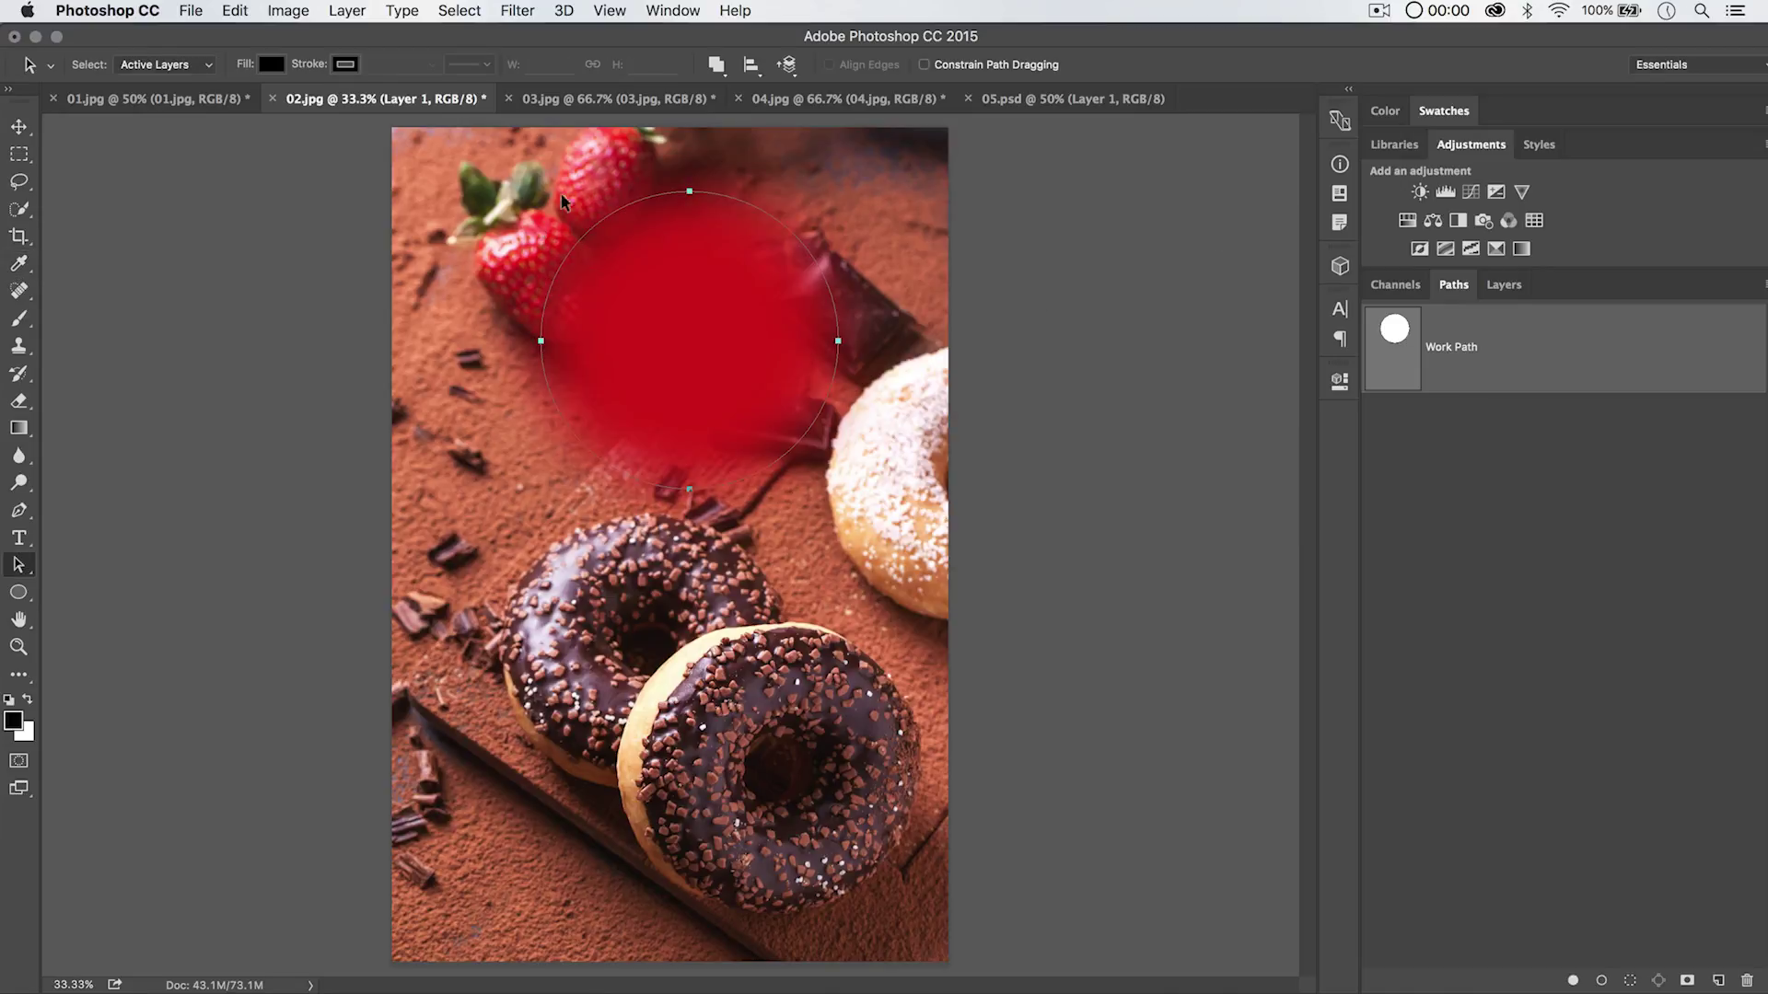
Compare the Layers and Paths panels and hide the circle path outline.
{"action": "left_click", "coordinate": [1503, 284]}
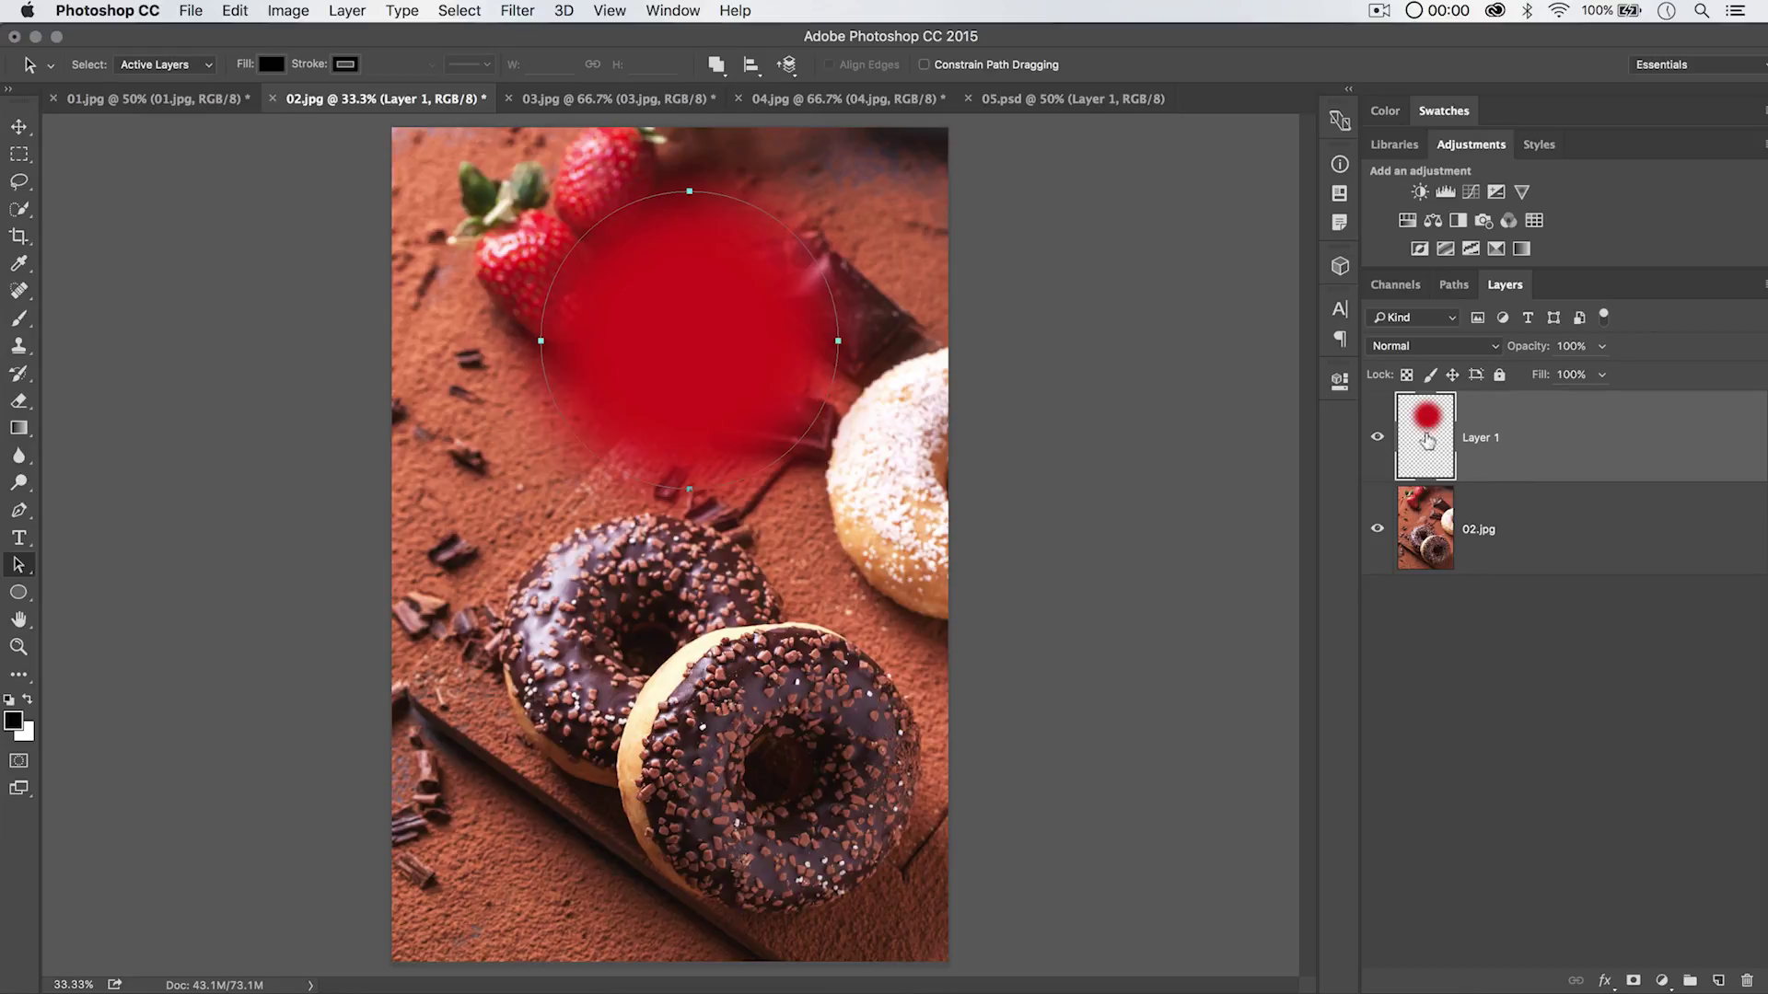
{"action": "left_click", "coordinate": [1454, 285]}
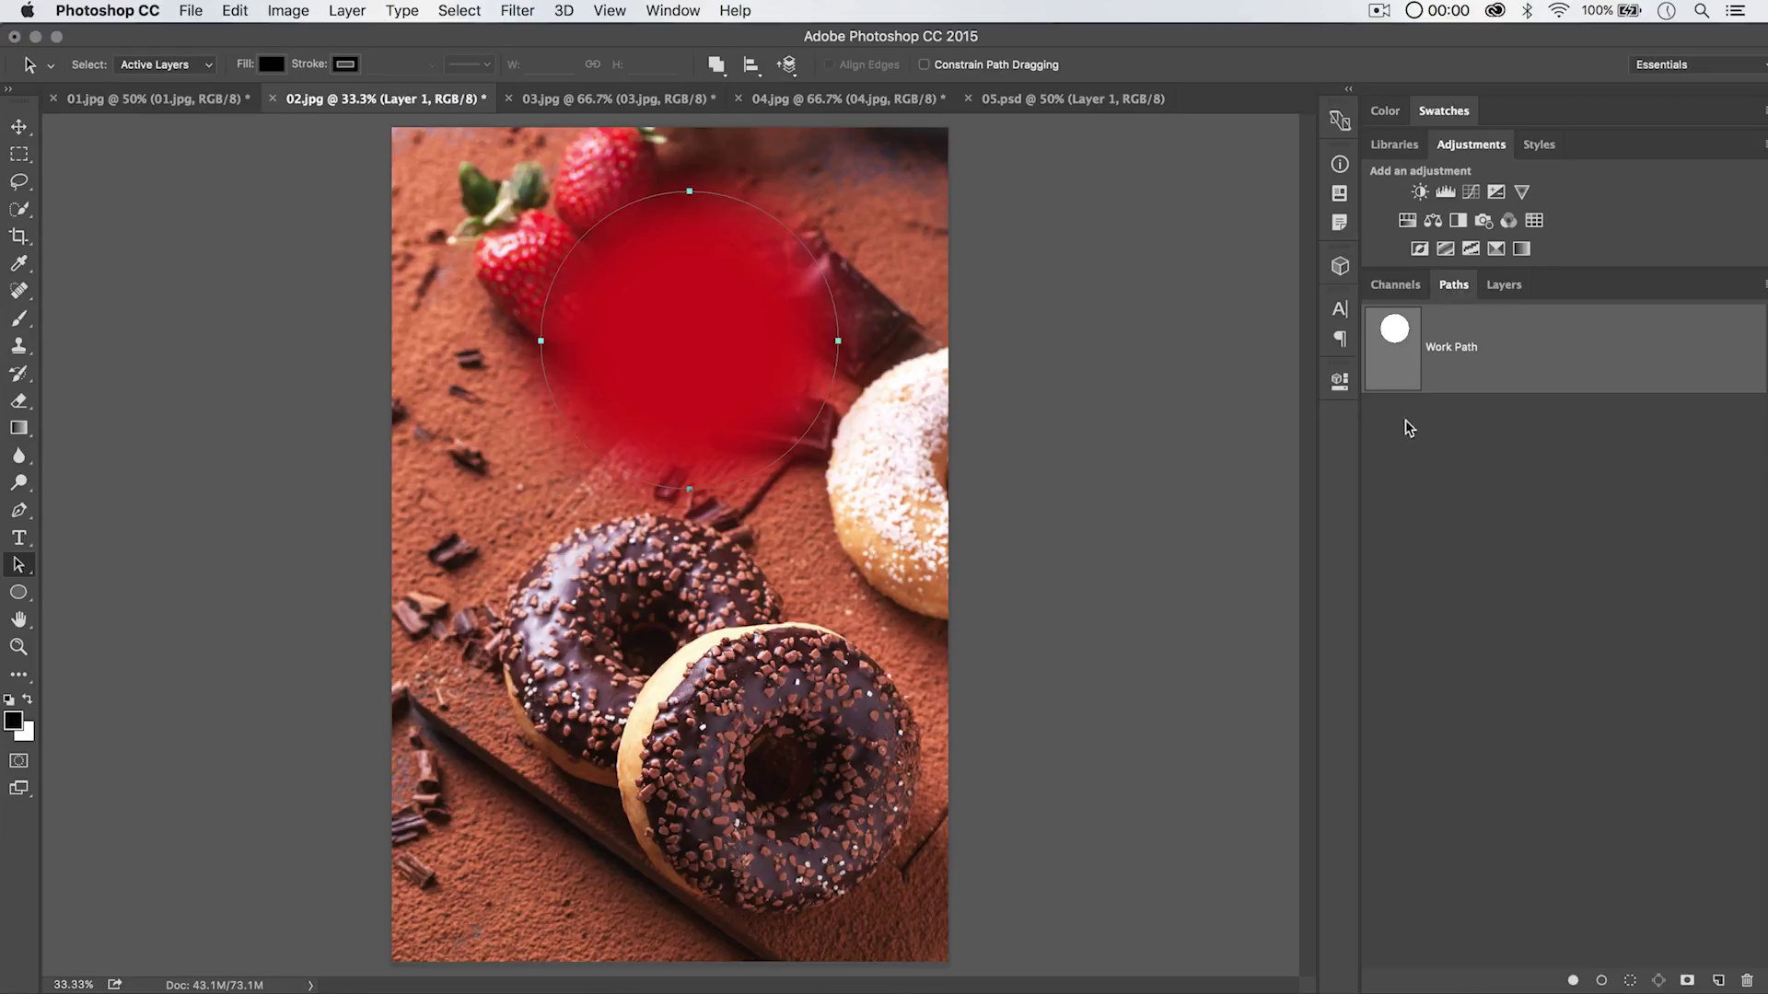
{"action": "left_click", "coordinate": [1504, 284]}
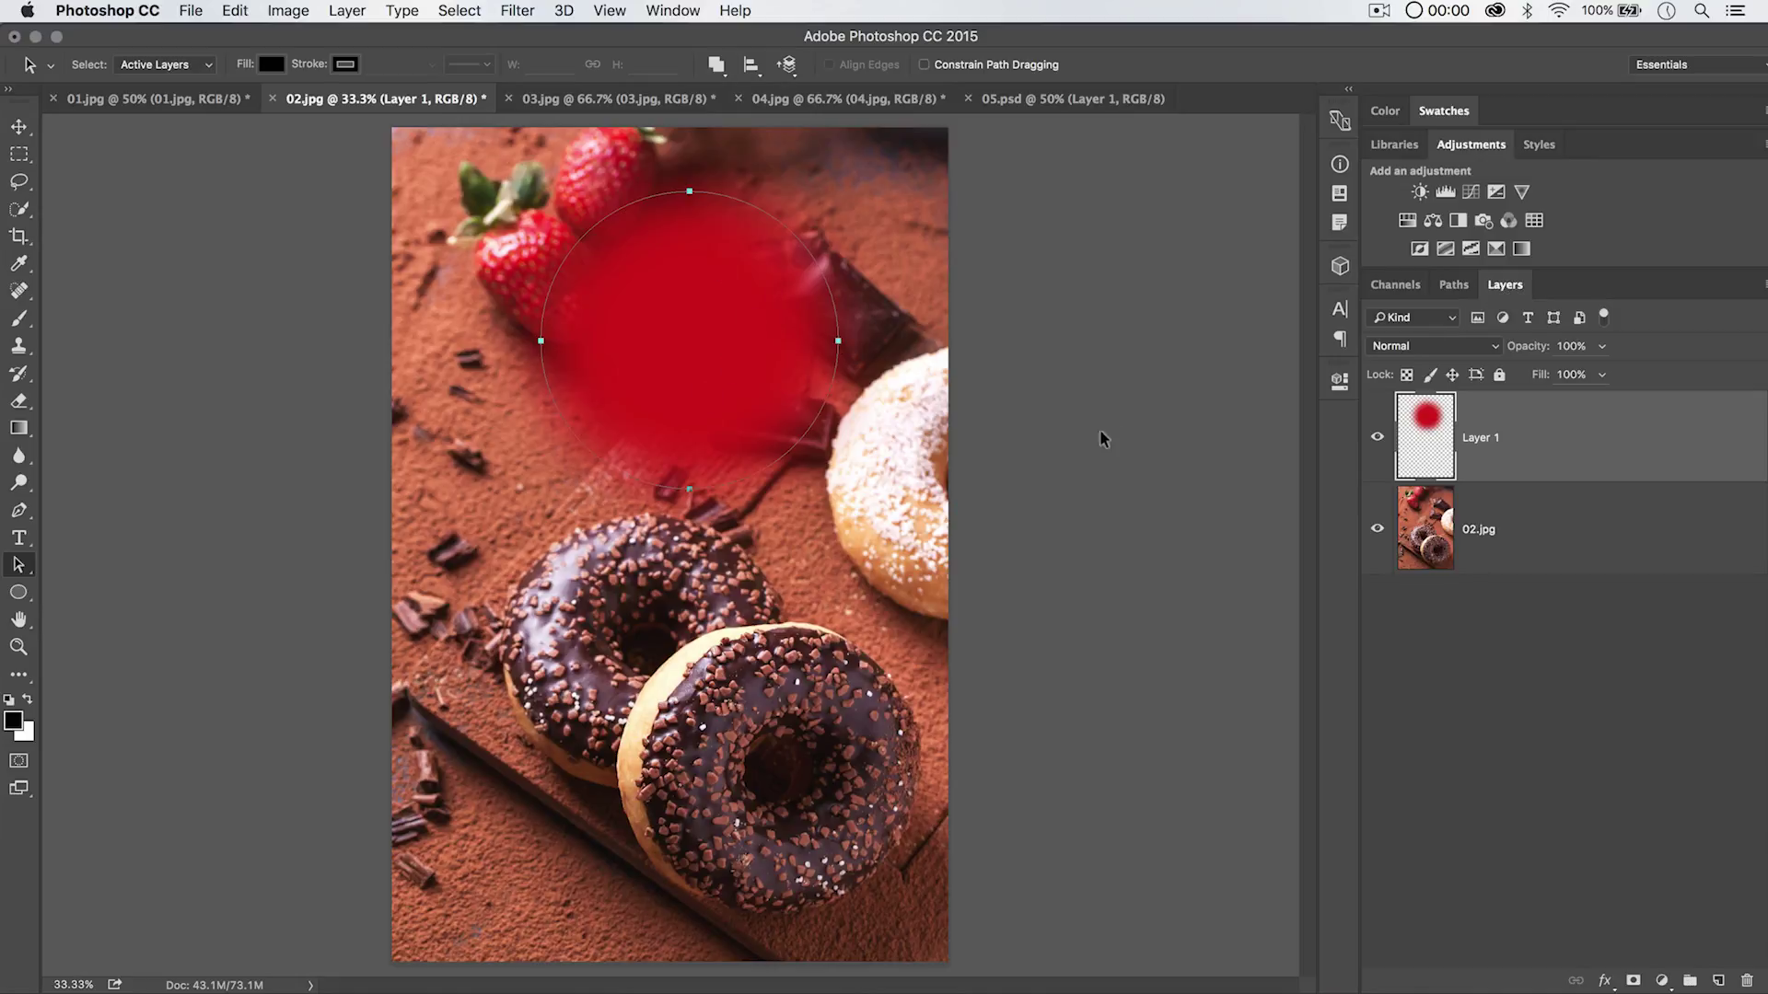
{"action": "left_click", "coordinate": [1454, 286]}
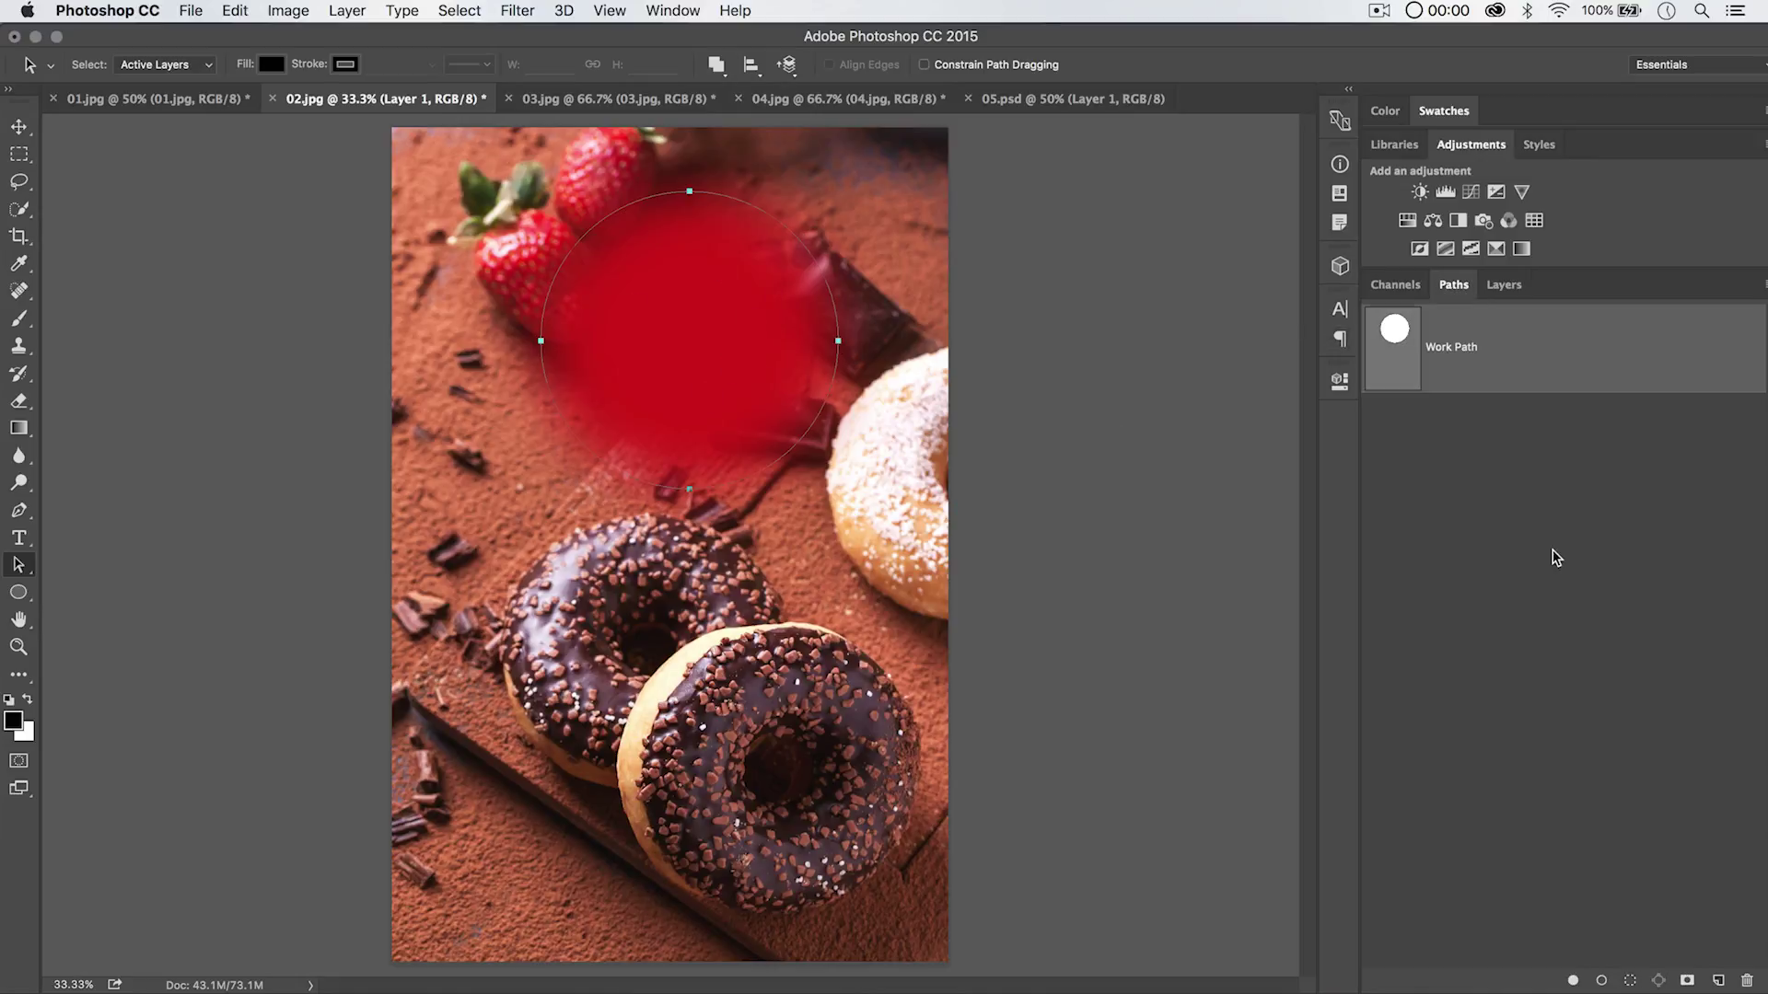
{"action": "left_click", "coordinate": [1556, 558]}
{"action": "left_click", "coordinate": [1504, 286]}
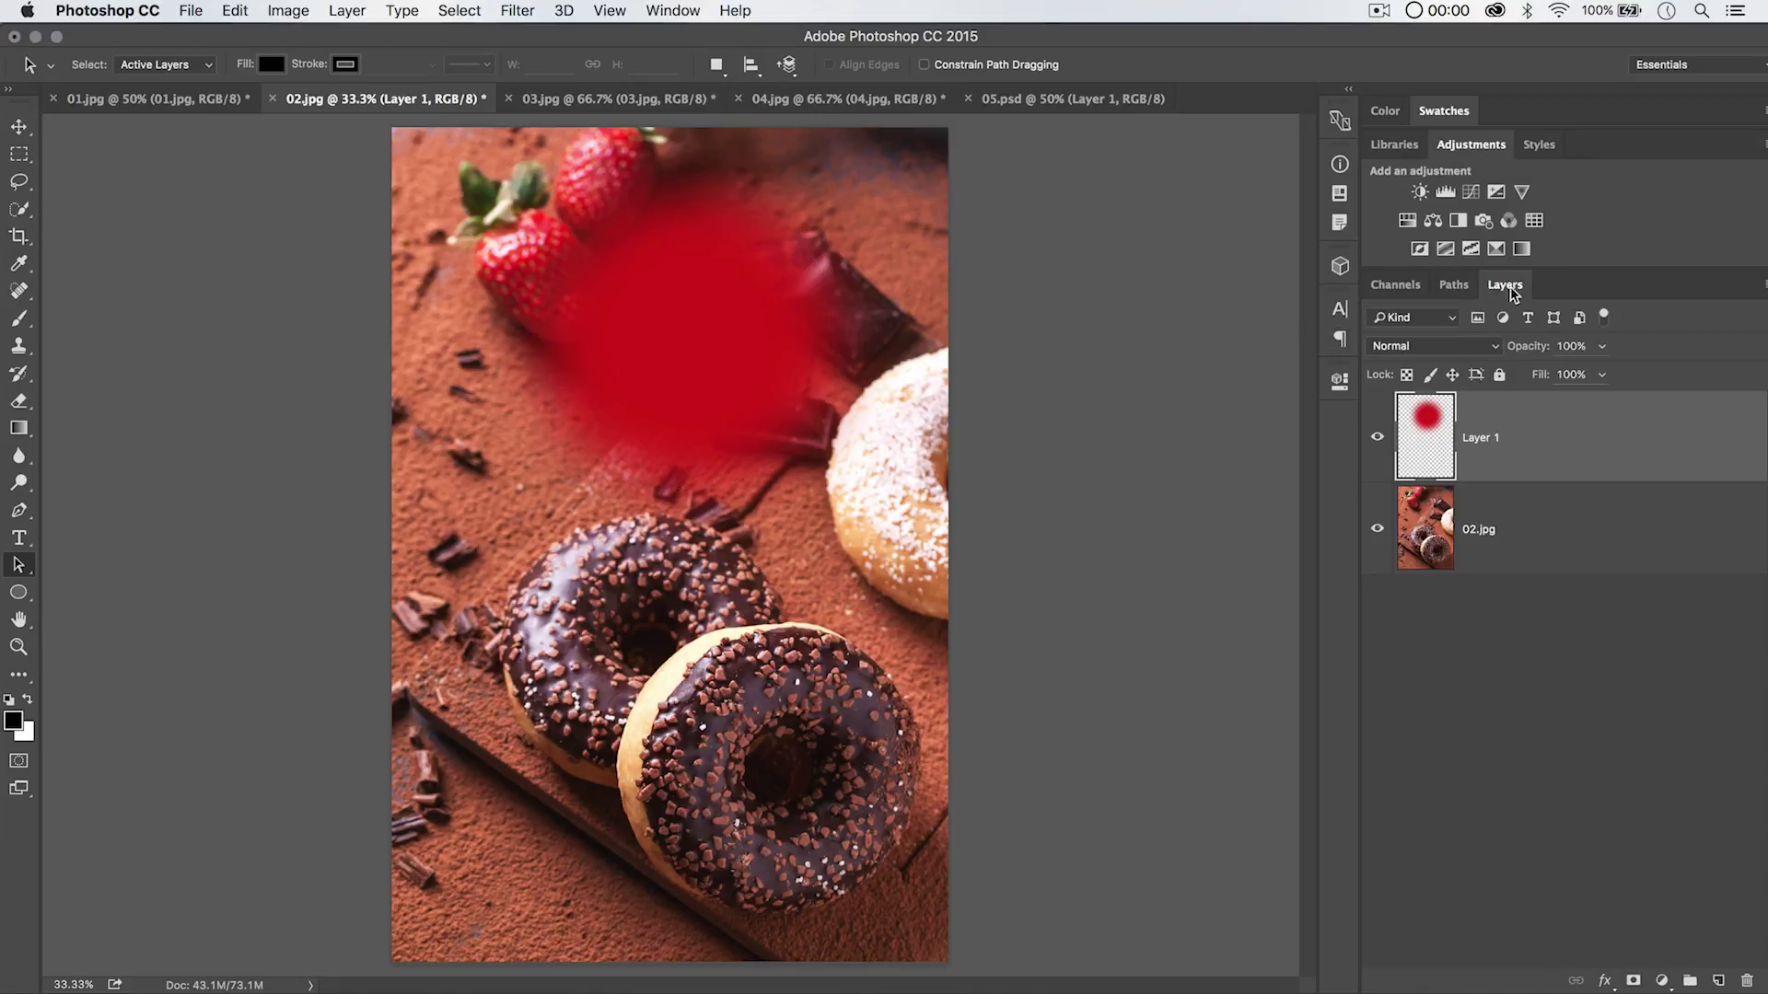
Move the red blob lower on the photo, then delete its layer.
{"action": "left_click", "coordinate": [19, 126]}
{"action": "left_click_drag", "start_coordinate": [619, 308], "coordinate": [631, 348]}
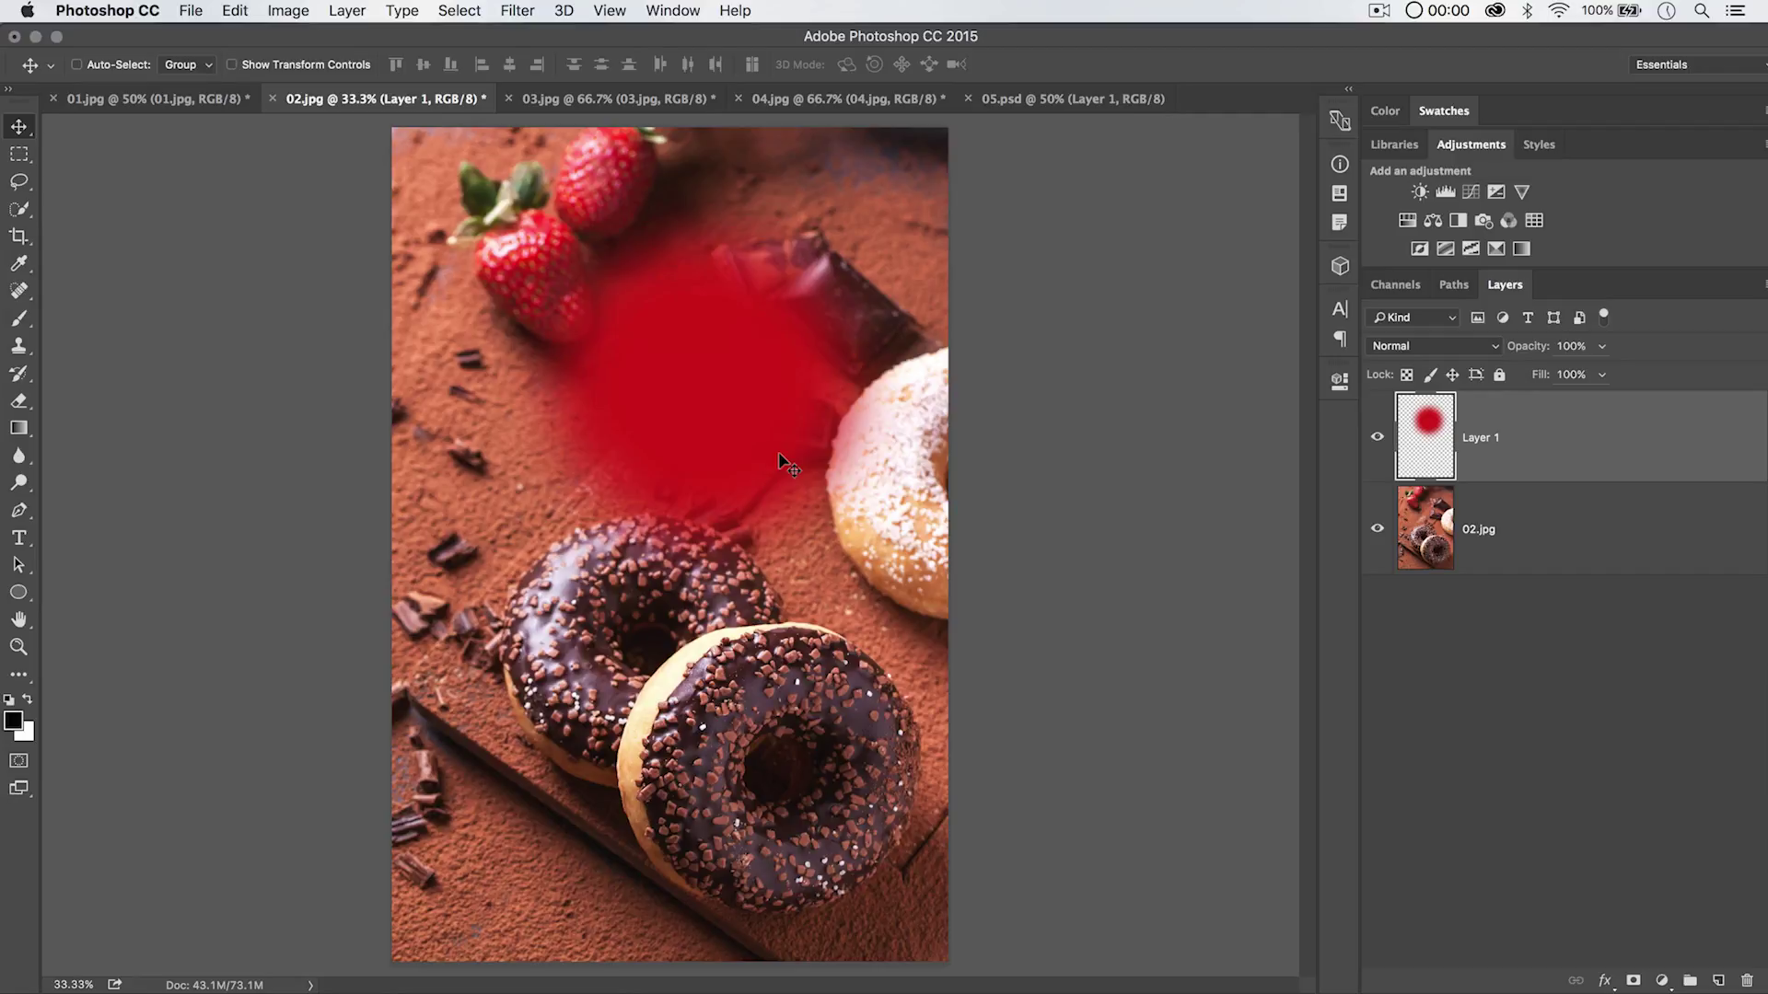
{"action": "key", "text": "BackSpace"}
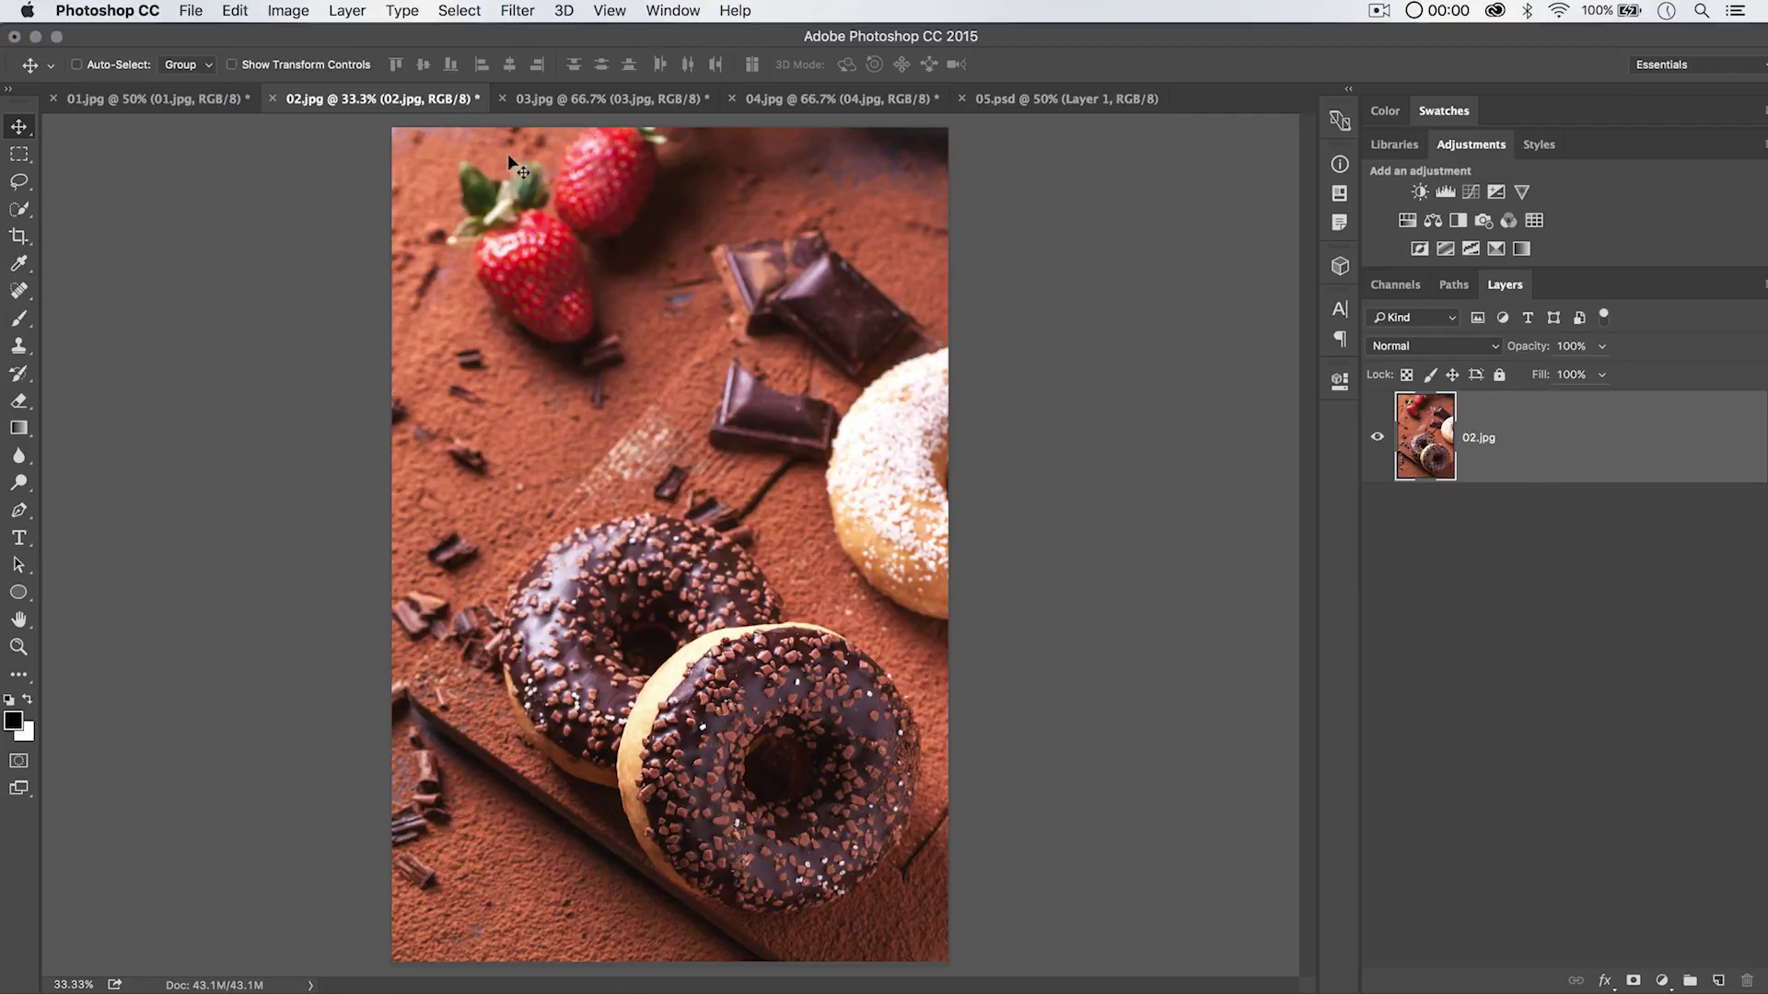
Add a new empty layer, test a black fill on it, and undo it.
{"action": "left_click", "coordinate": [1718, 981]}
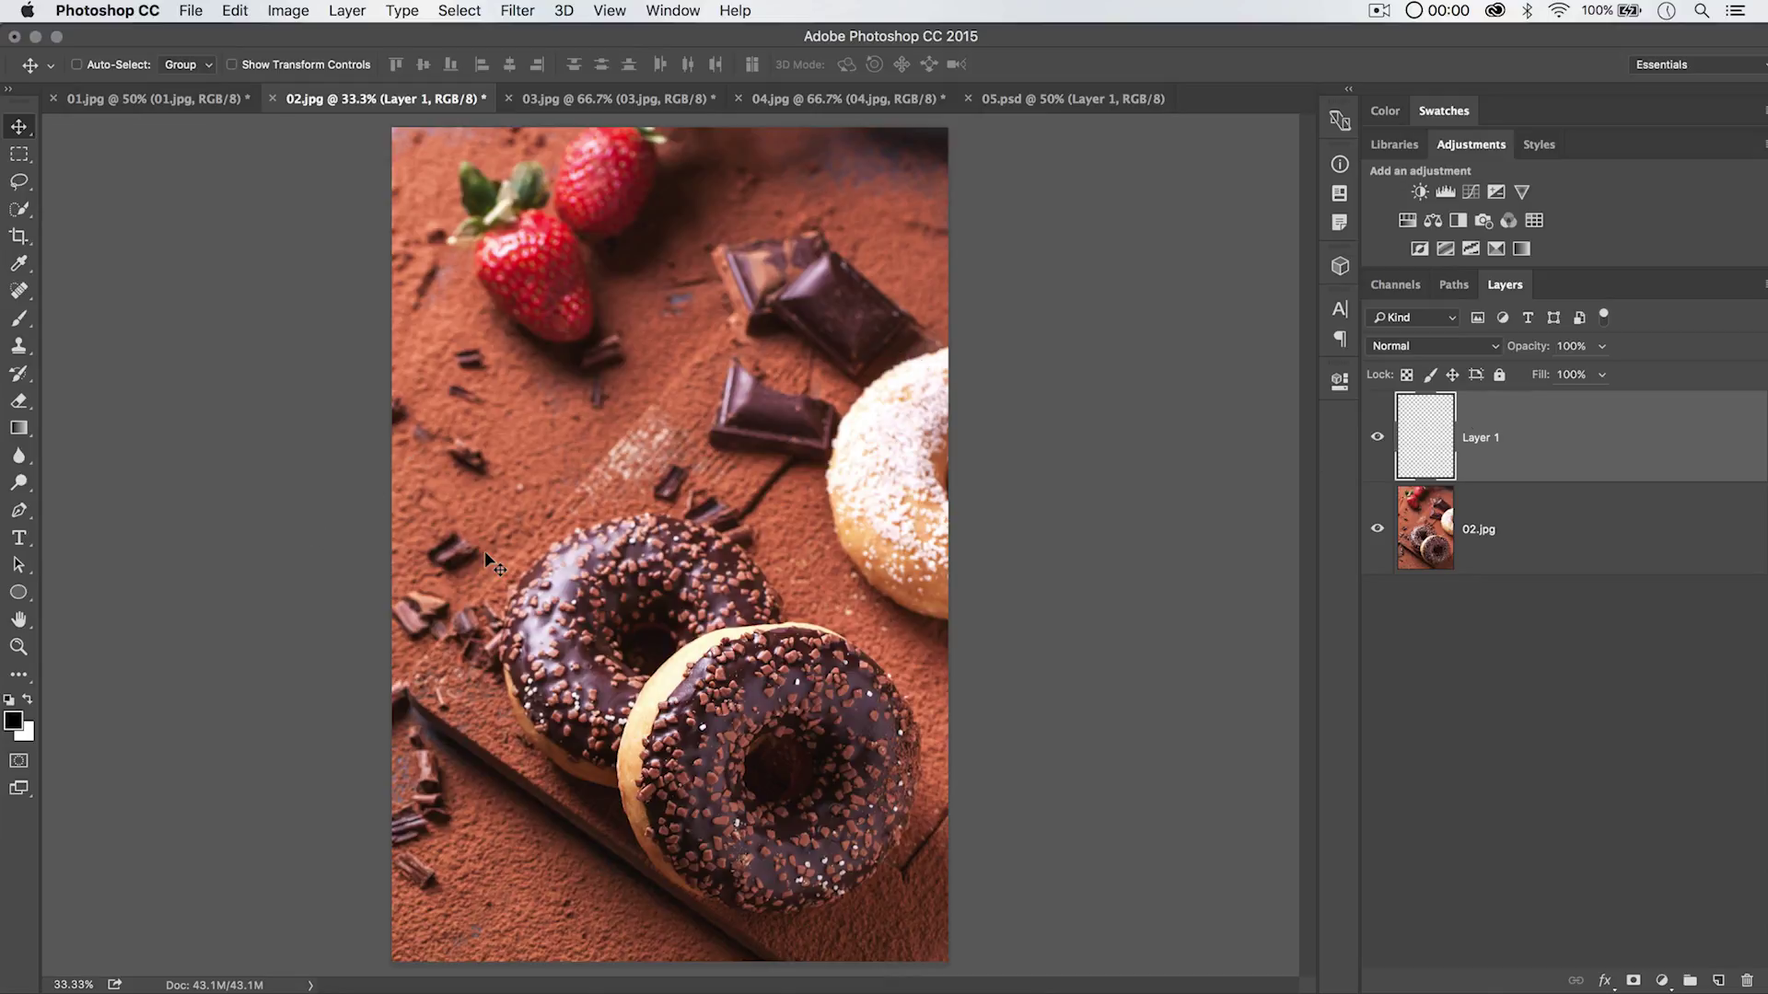
{"action": "key", "text": "alt+BackSpace"}
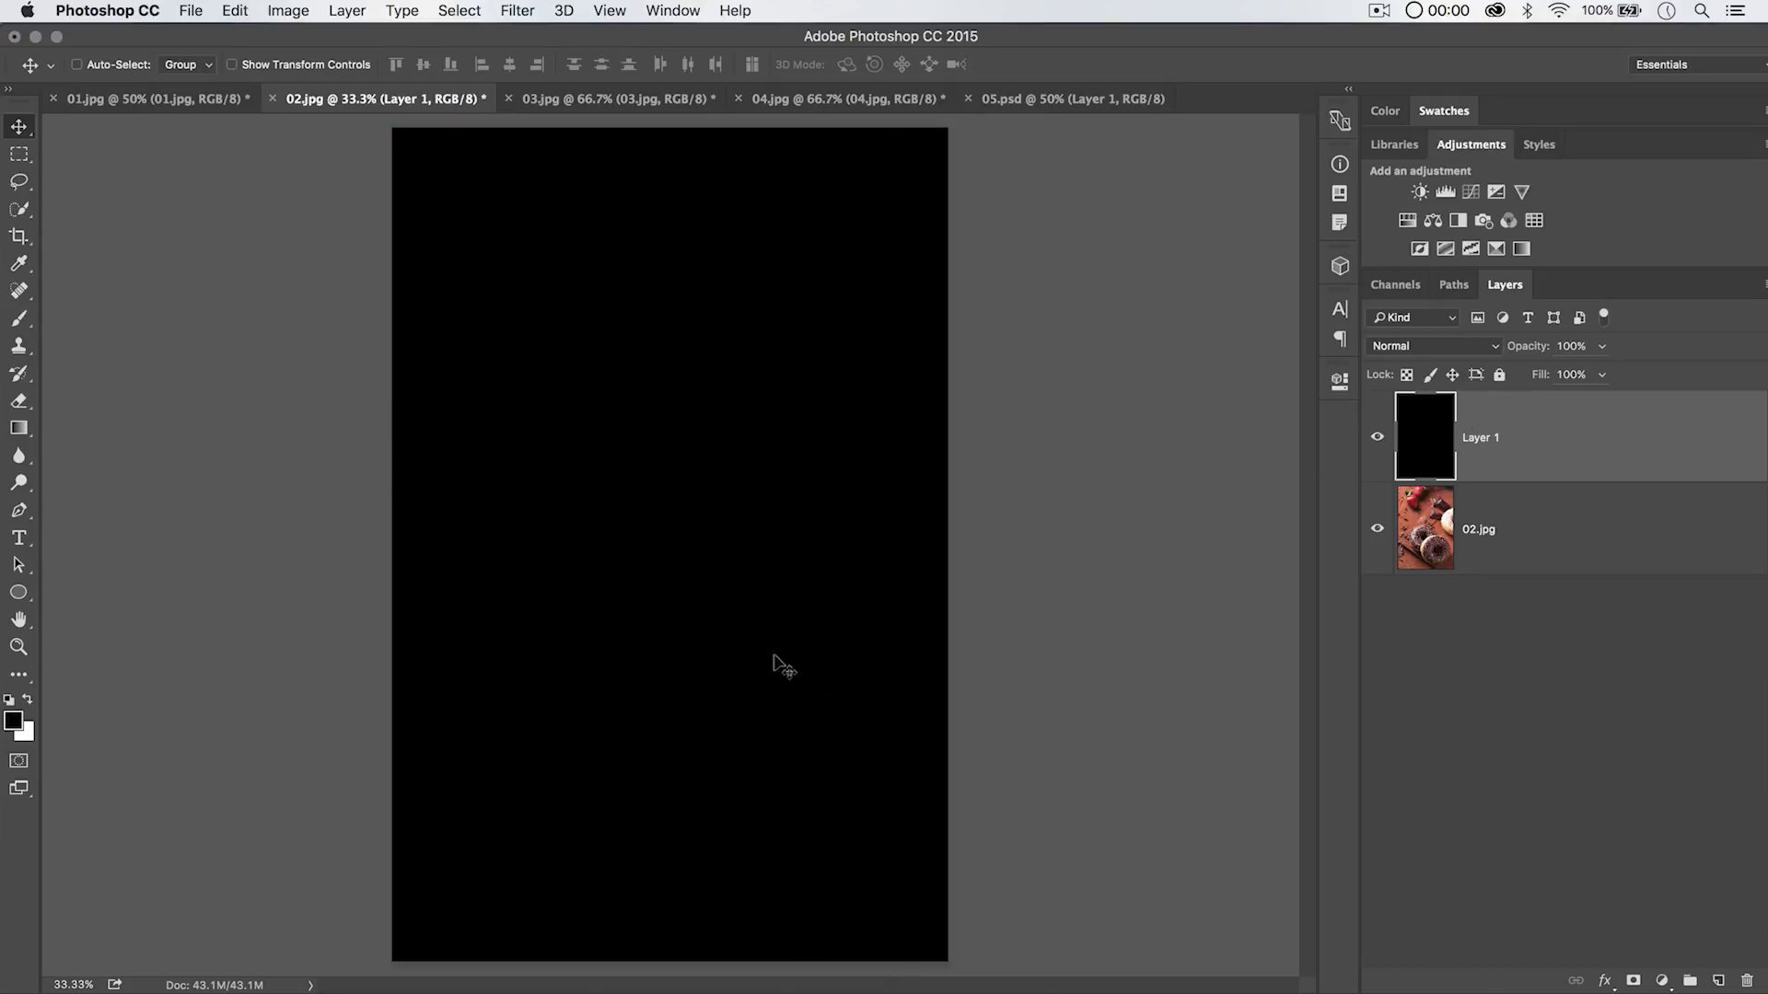
{"action": "key", "text": "super+z"}
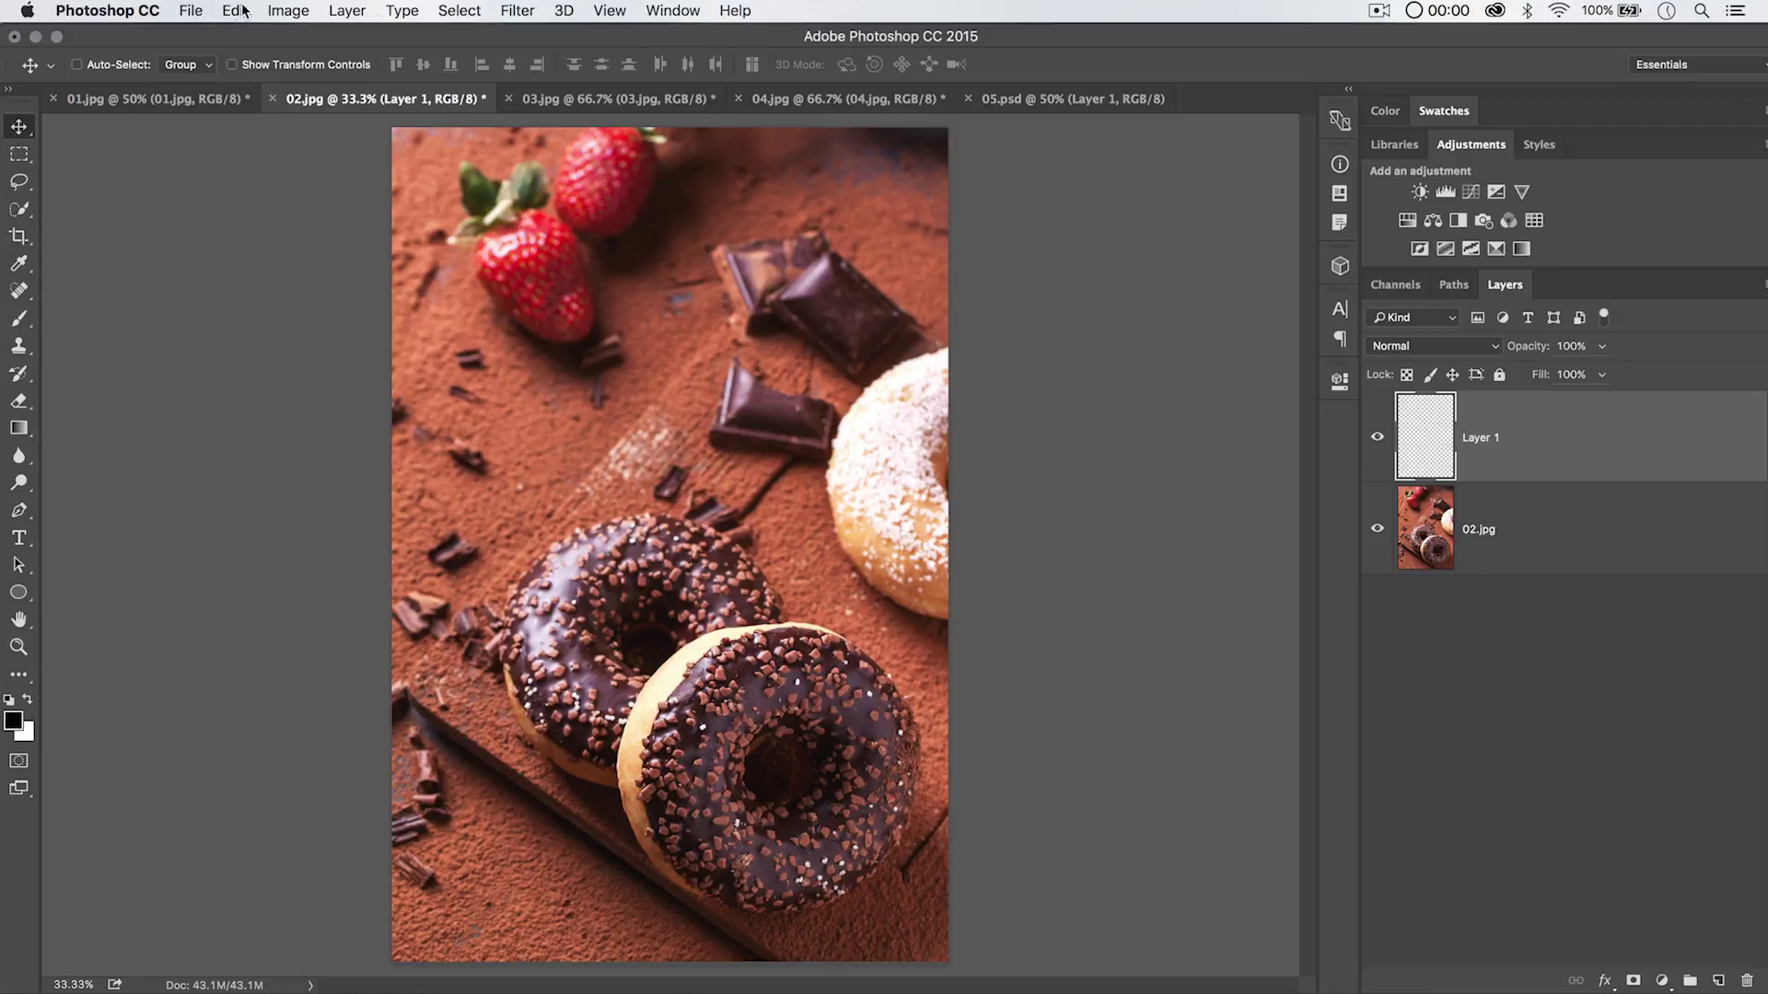
Open the Fill dialog twice to inspect its Contents choices, cancelling without filling.
{"action": "left_click", "coordinate": [241, 11]}
{"action": "left_click", "coordinate": [276, 326]}
{"action": "left_click_drag", "start_coordinate": [635, 300], "coordinate": [759, 259]}
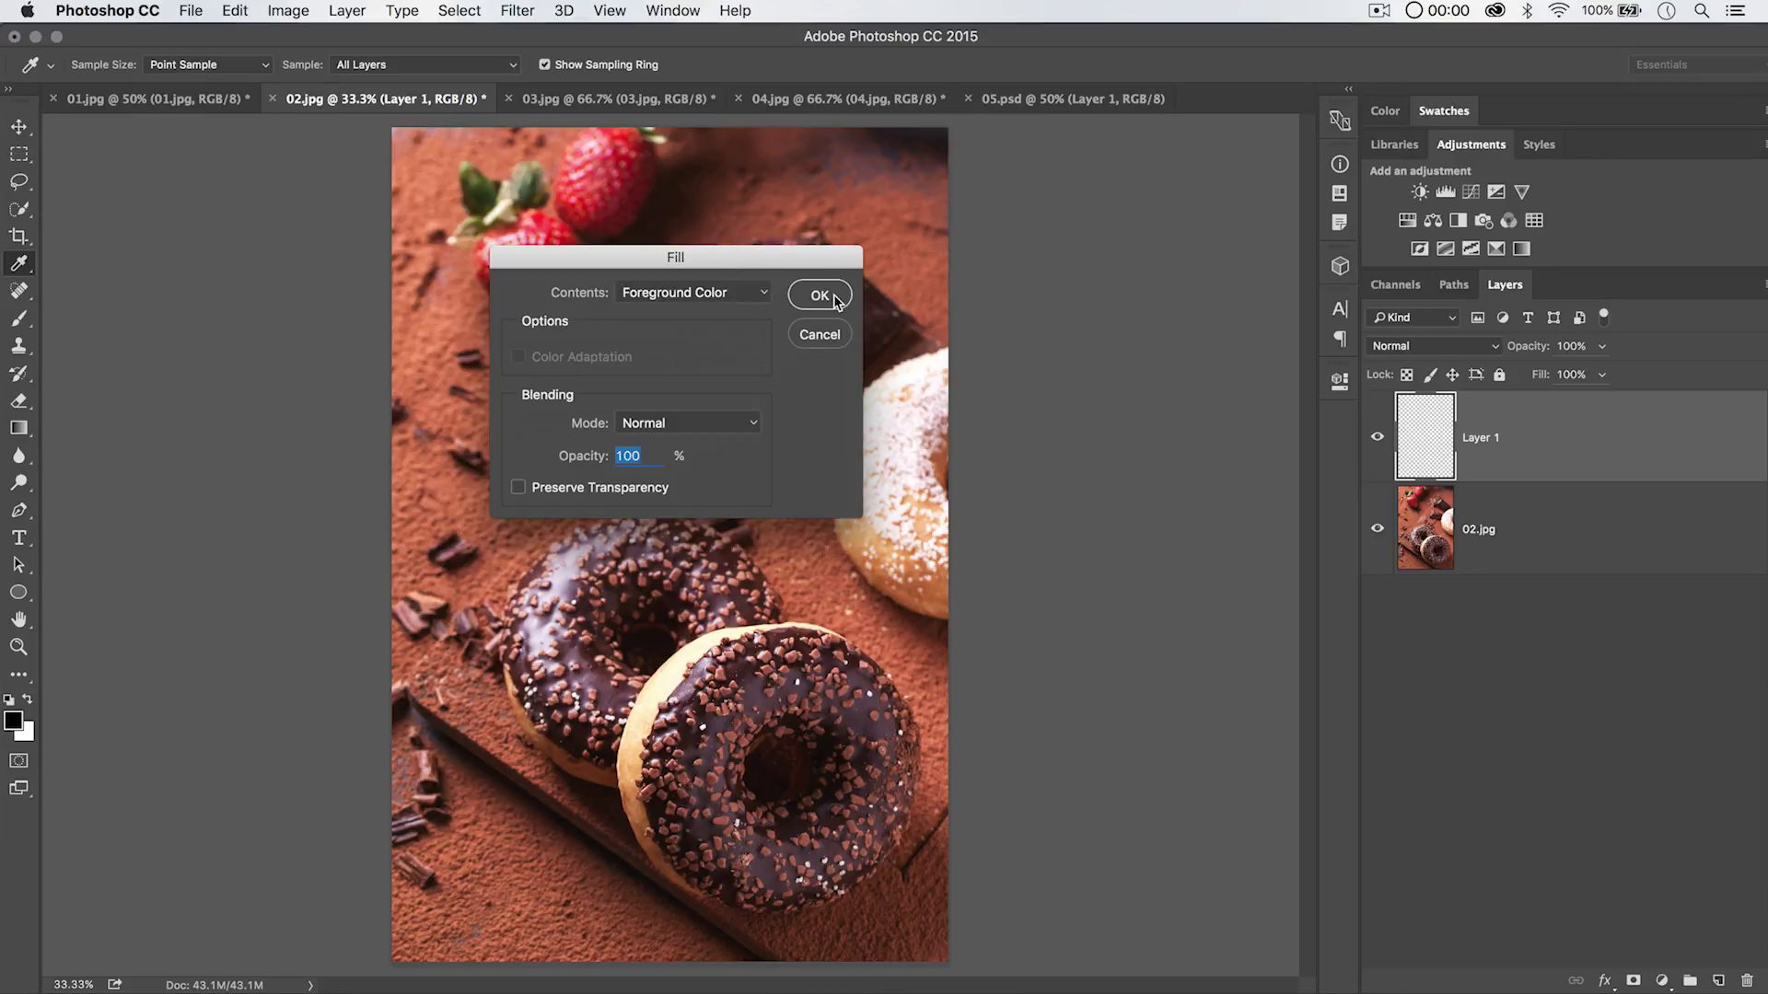
{"action": "left_click", "coordinate": [830, 337]}
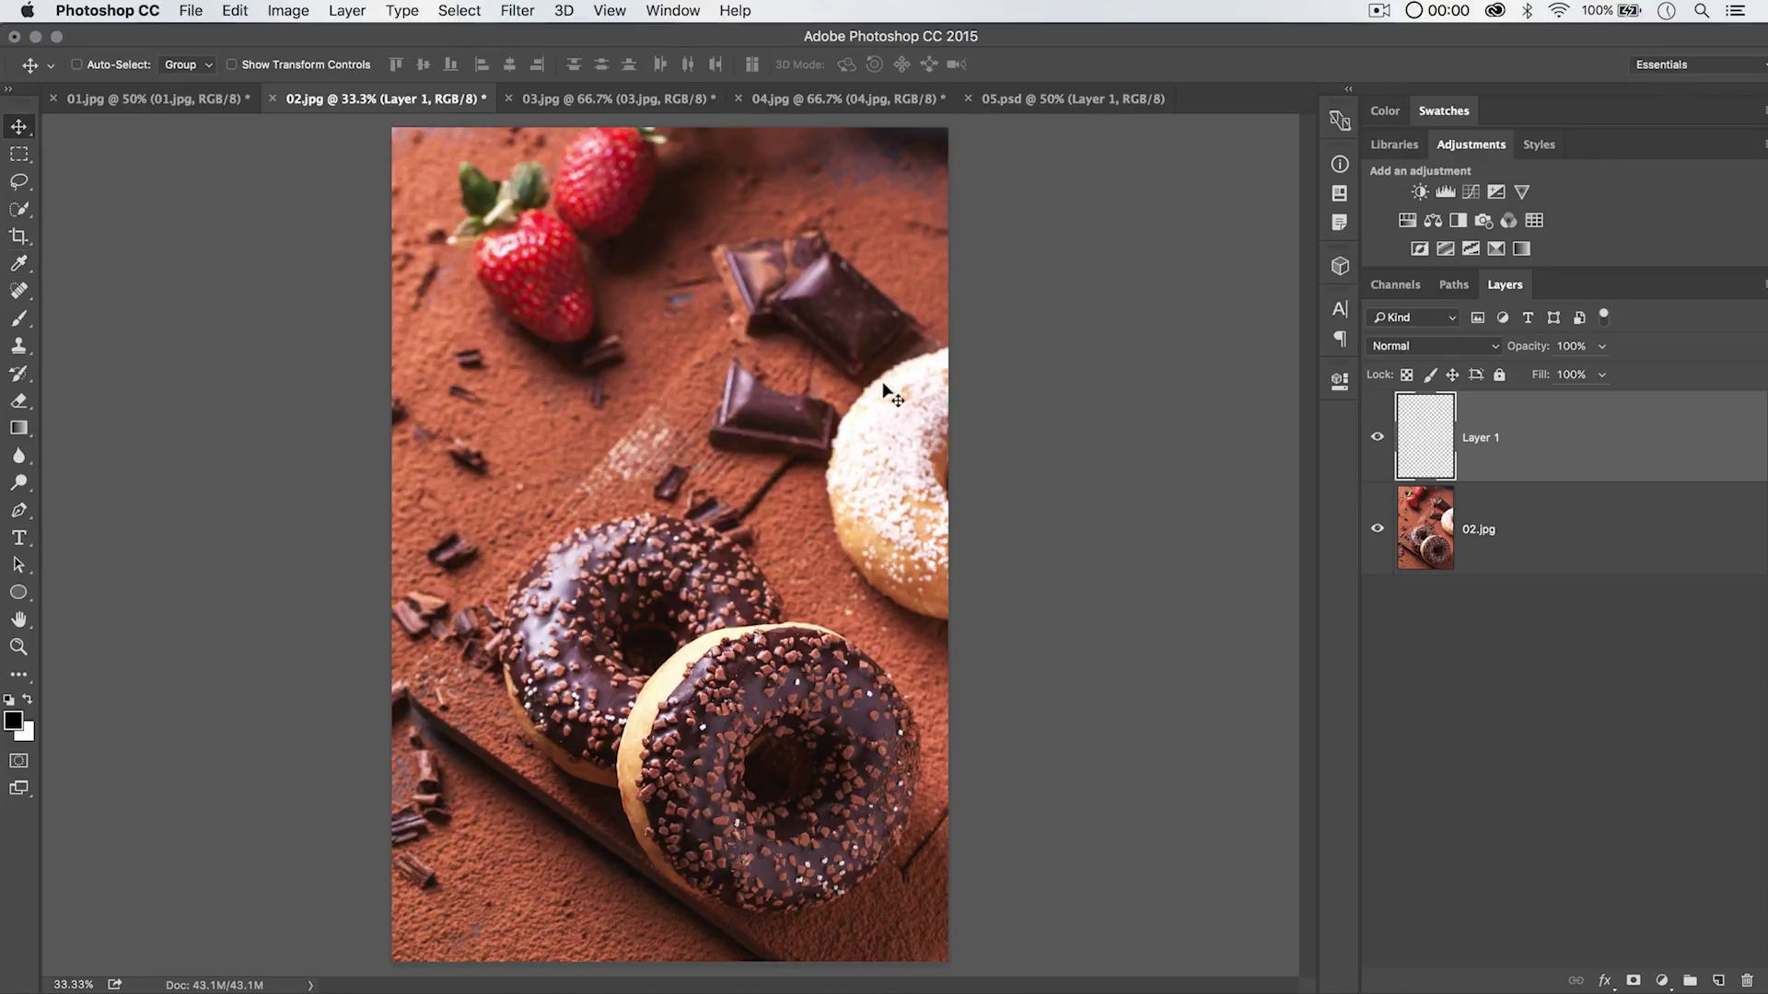
{"action": "key", "text": "shift+F5"}
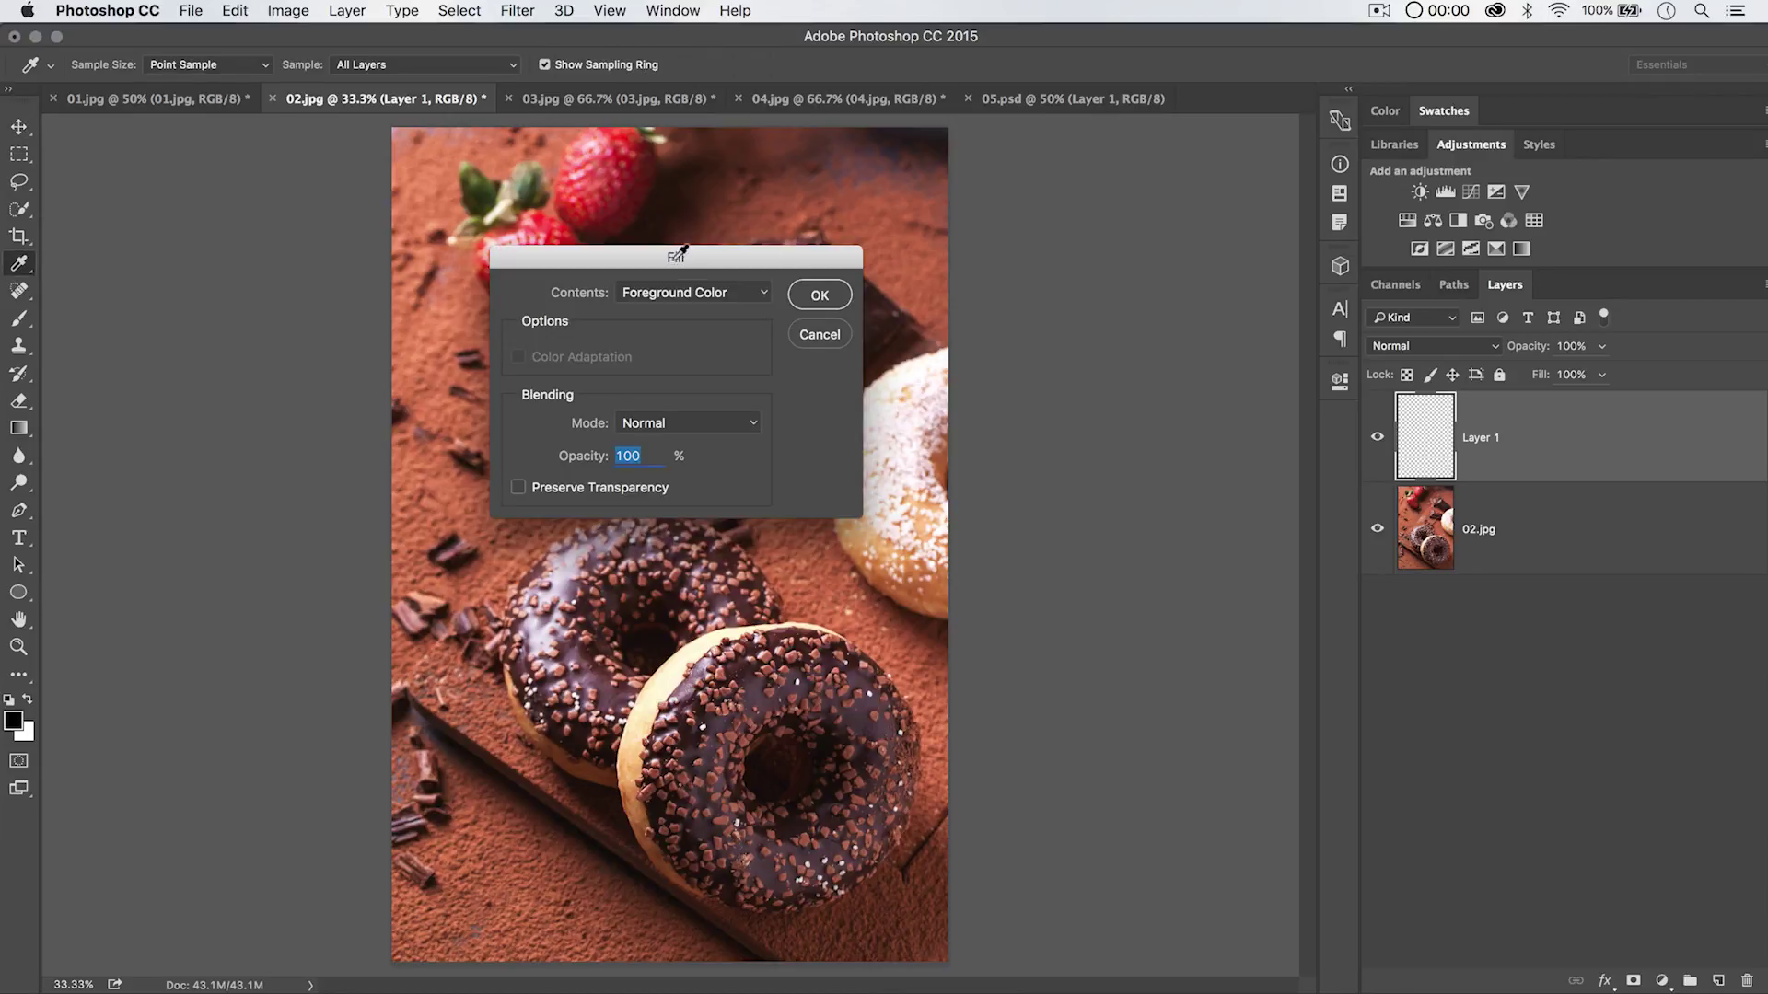
{"action": "left_click_drag", "start_coordinate": [676, 262], "coordinate": [675, 300]}
{"action": "left_click", "coordinate": [679, 322]}
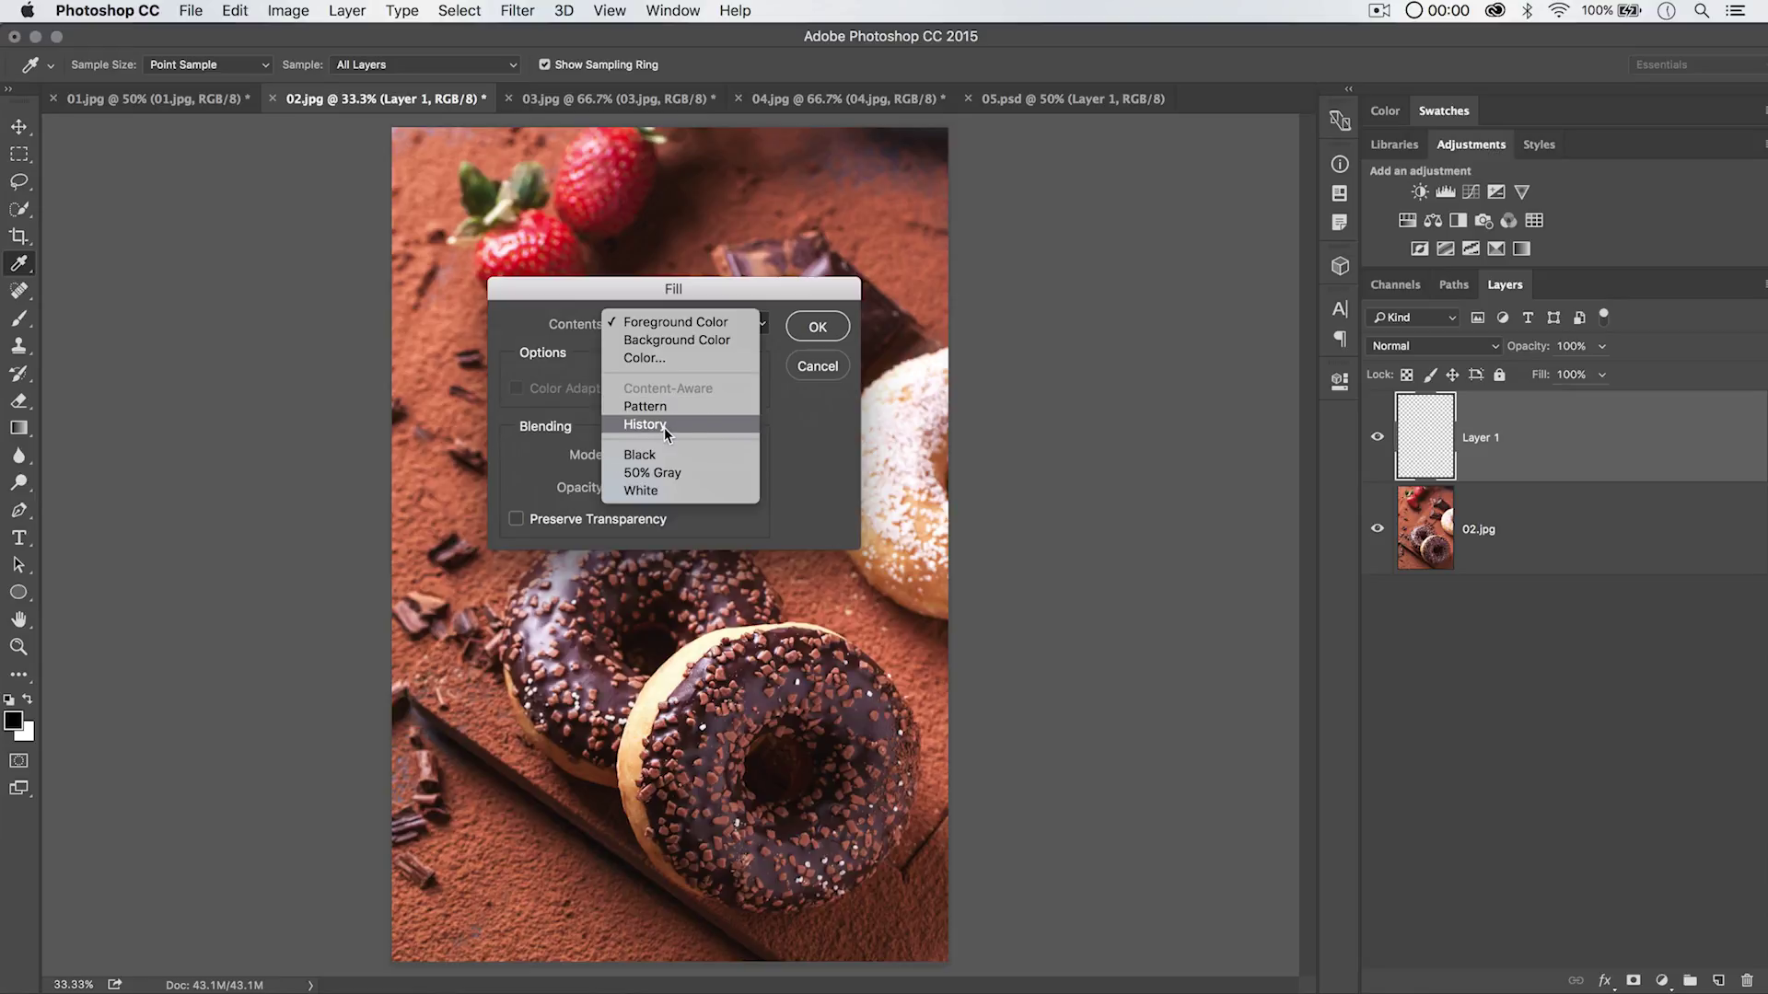
{"action": "left_click", "coordinate": [828, 373]}
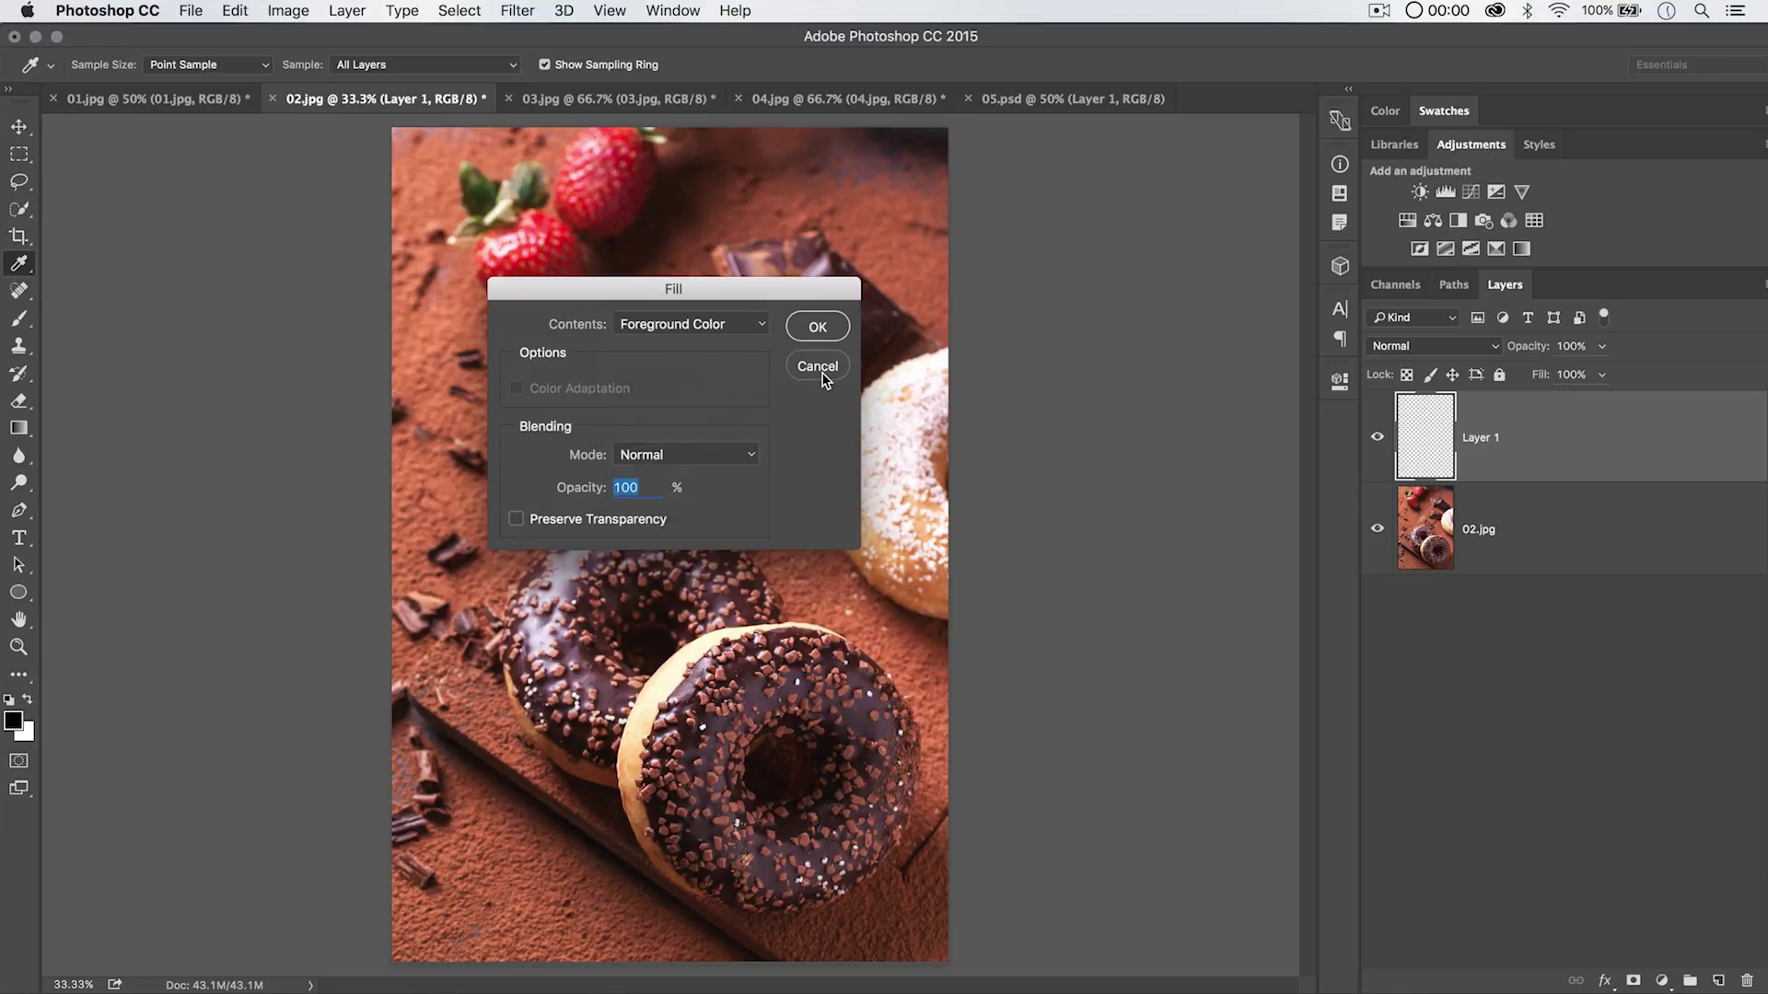
{"action": "left_click", "coordinate": [826, 373]}
{"action": "key", "text": "v"}
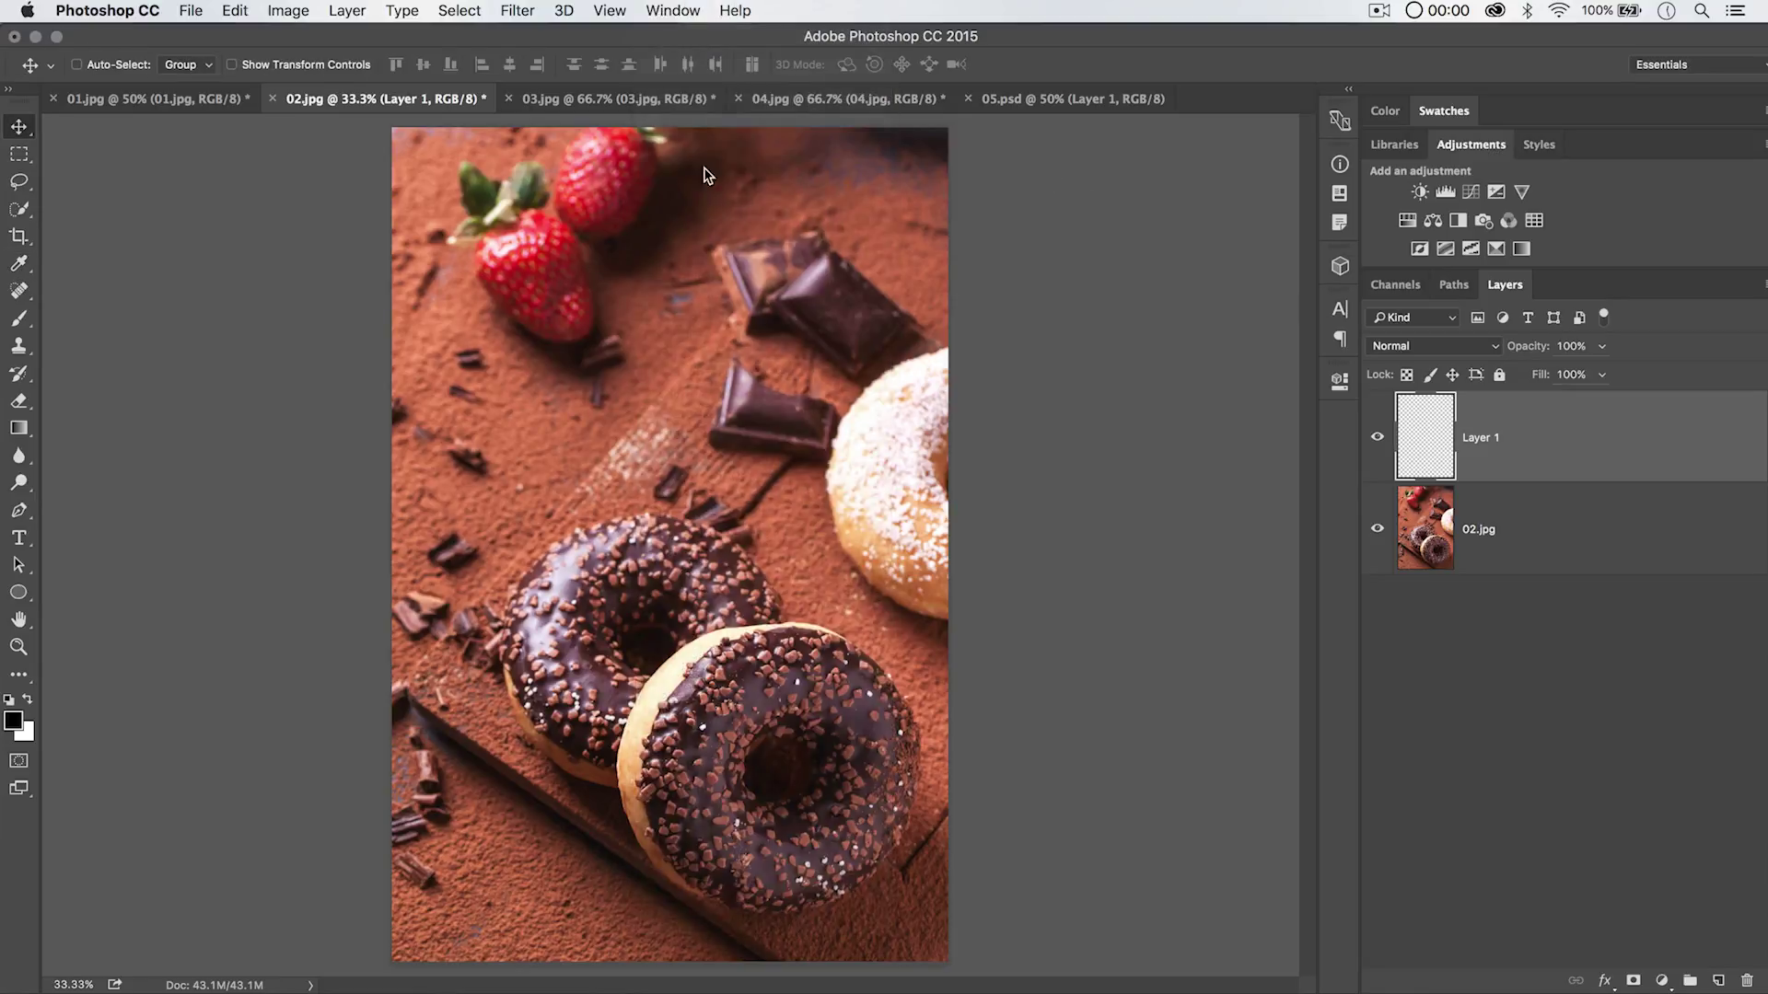
Show the History panel, invert 02.jpg twice, and make the first Invert the history source.
{"action": "left_click", "coordinate": [672, 10]}
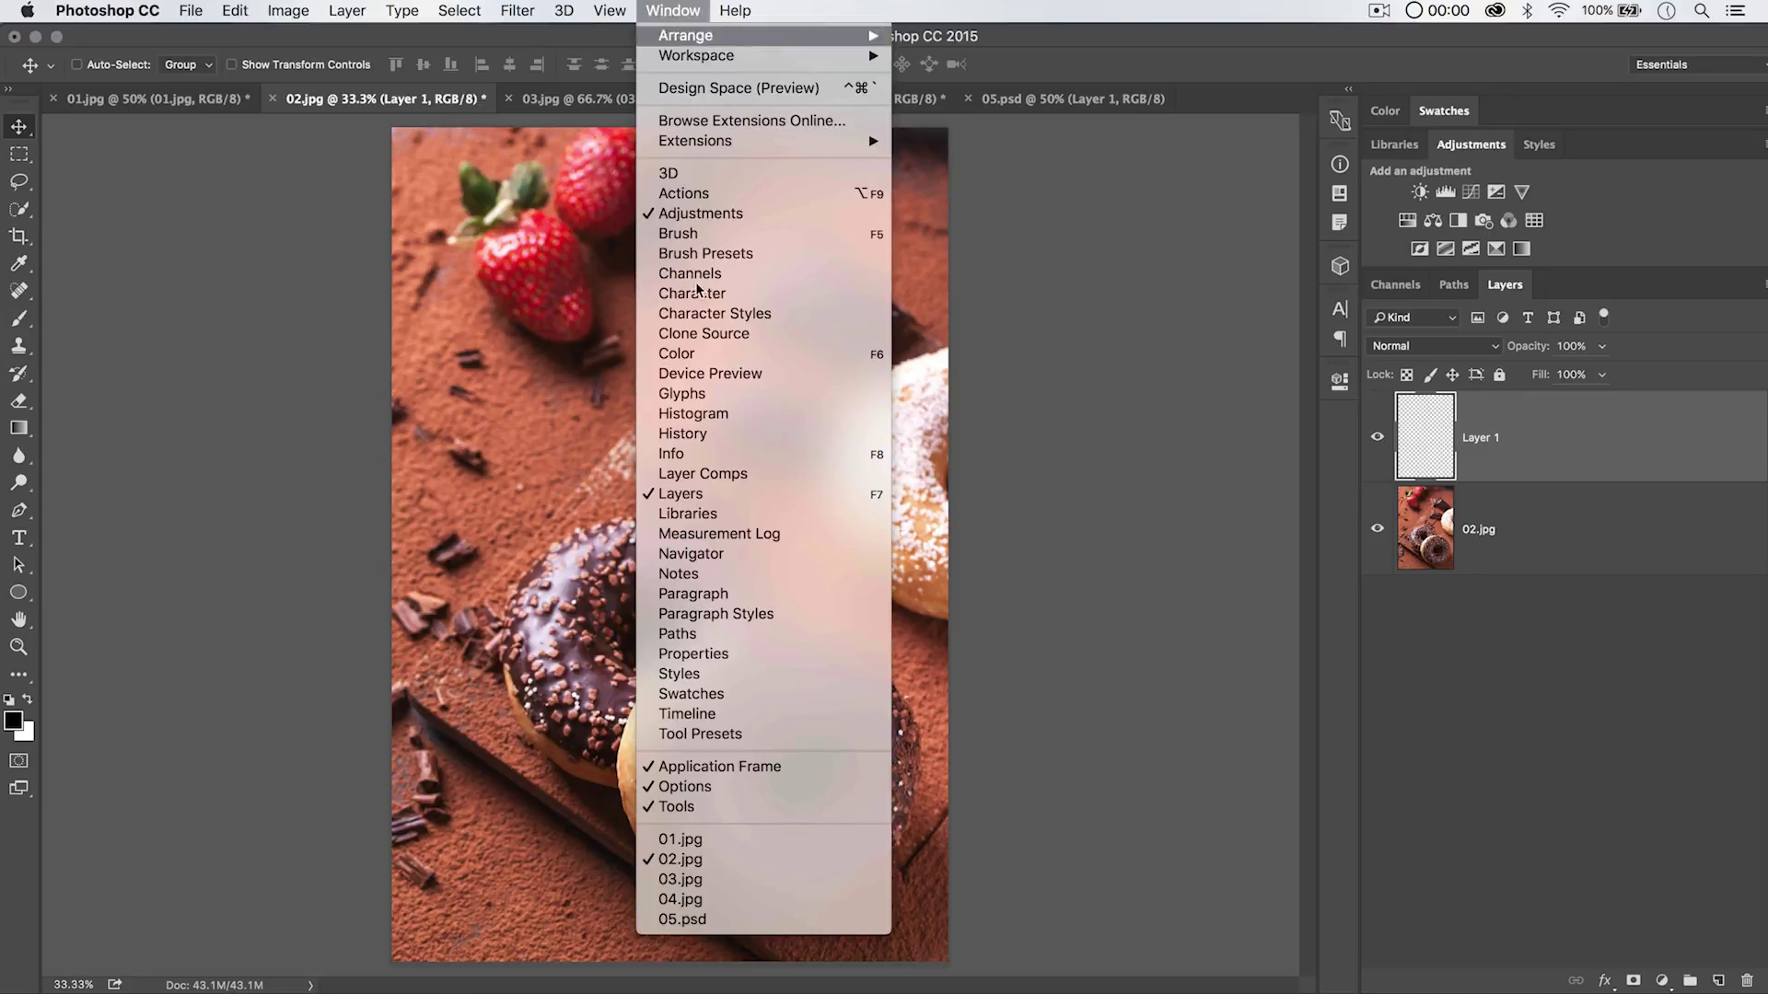
{"action": "left_click", "coordinate": [744, 432]}
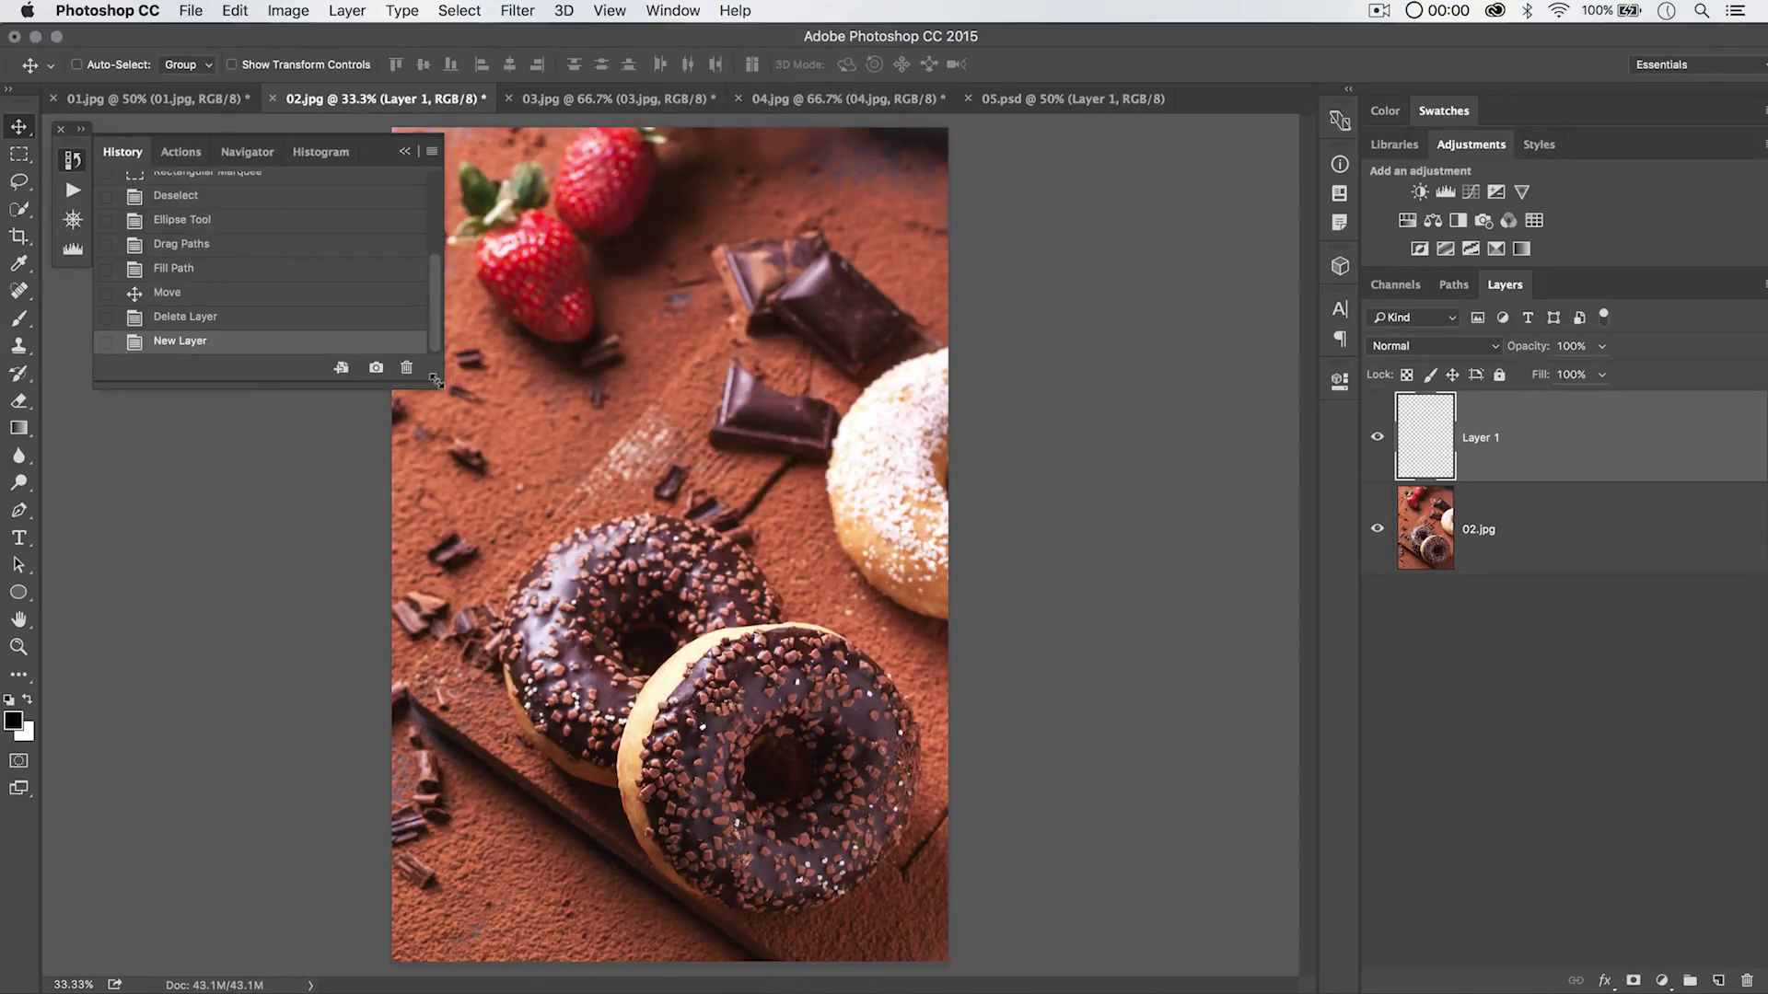
{"action": "left_click_drag", "start_coordinate": [442, 386], "coordinate": [439, 686]}
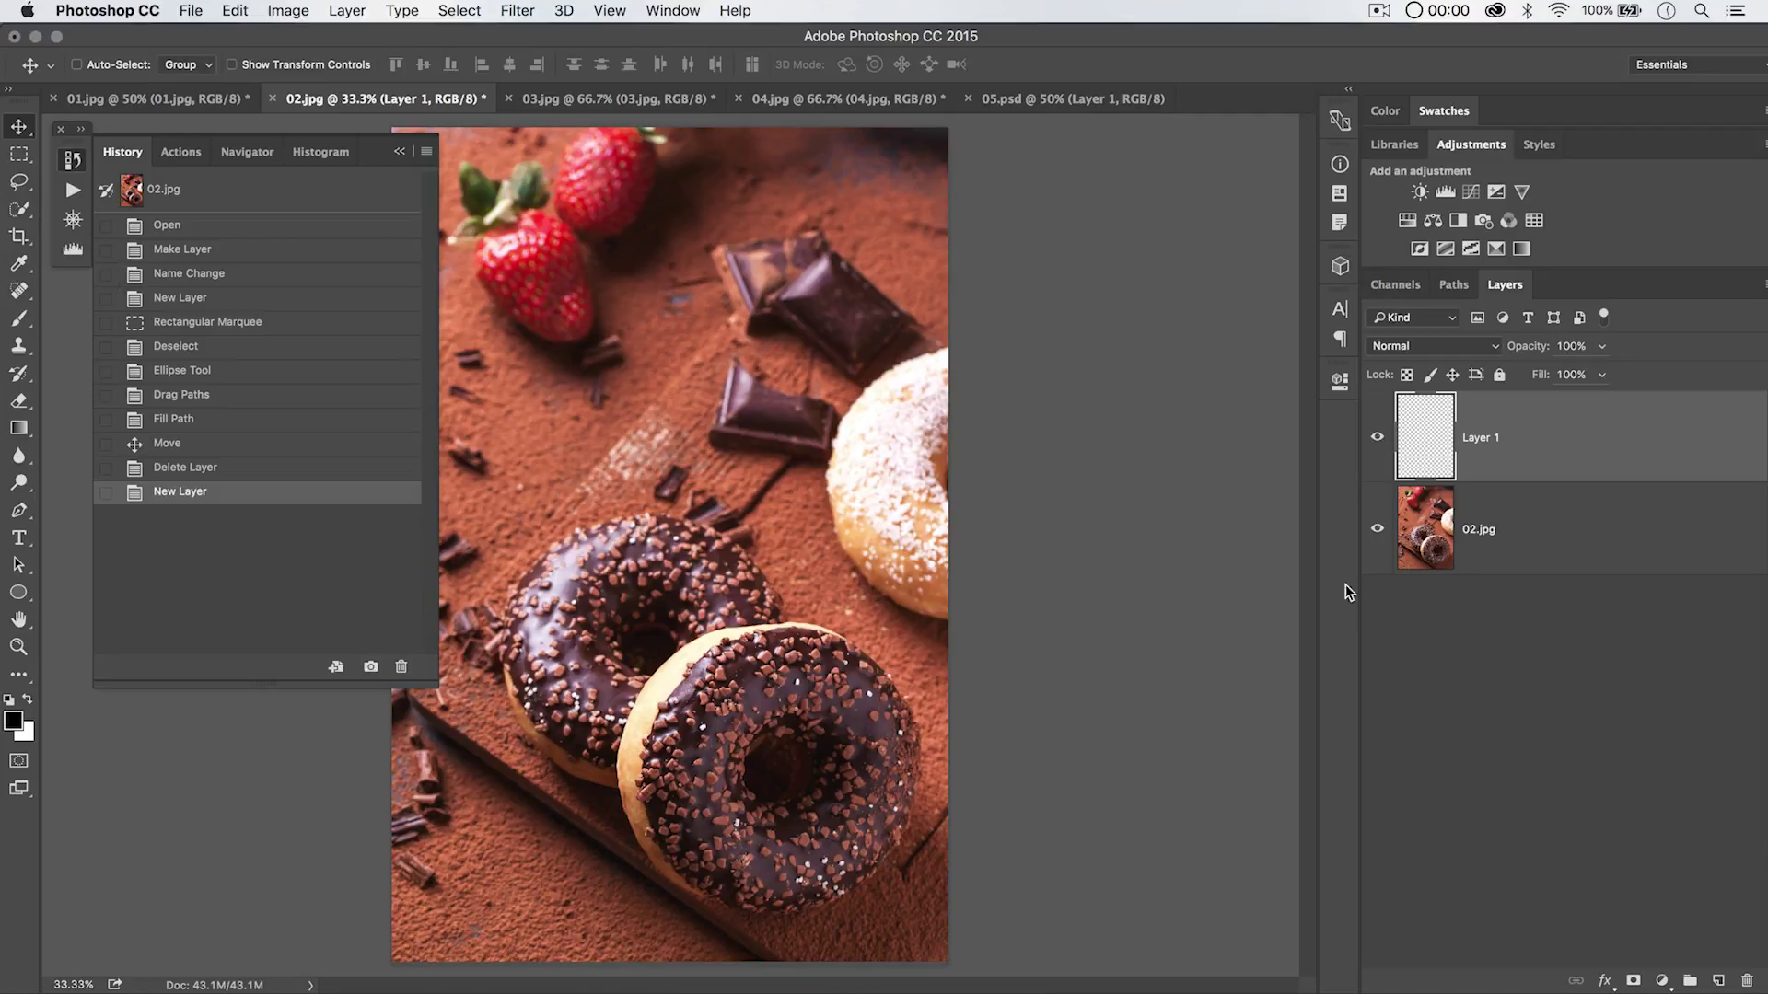
{"action": "left_click", "coordinate": [1511, 509]}
{"action": "key", "text": "super+i"}
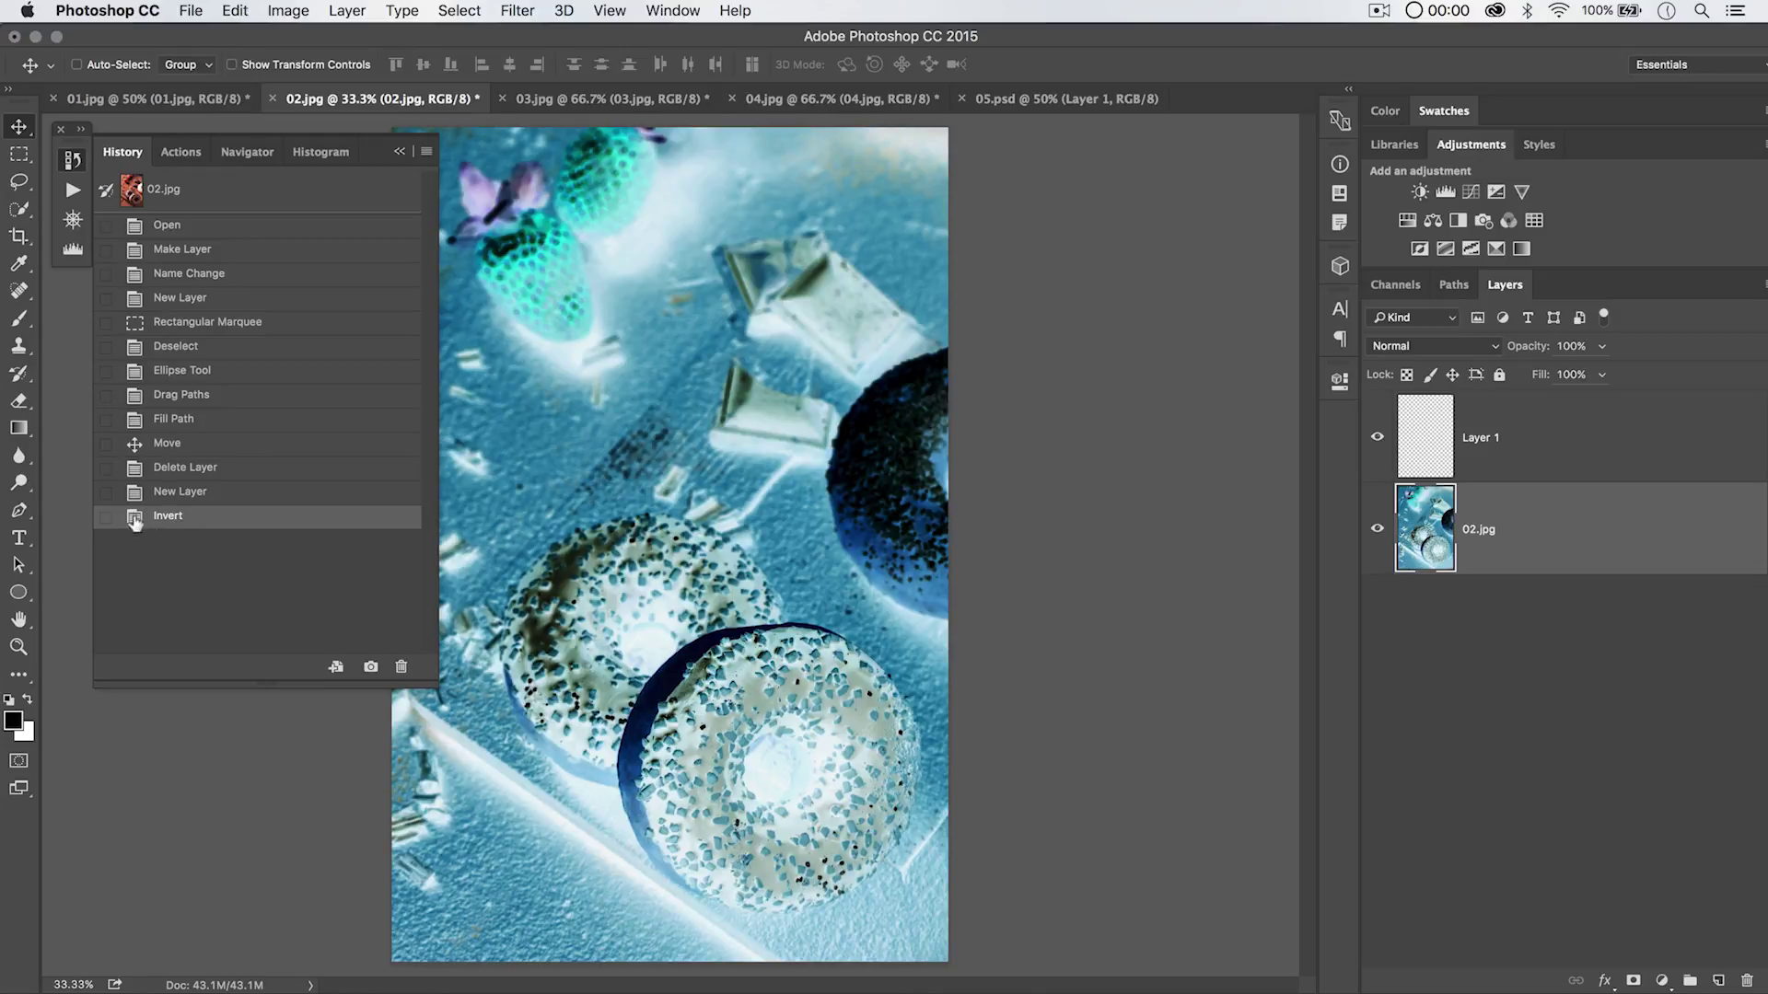
{"action": "key", "text": "super+i"}
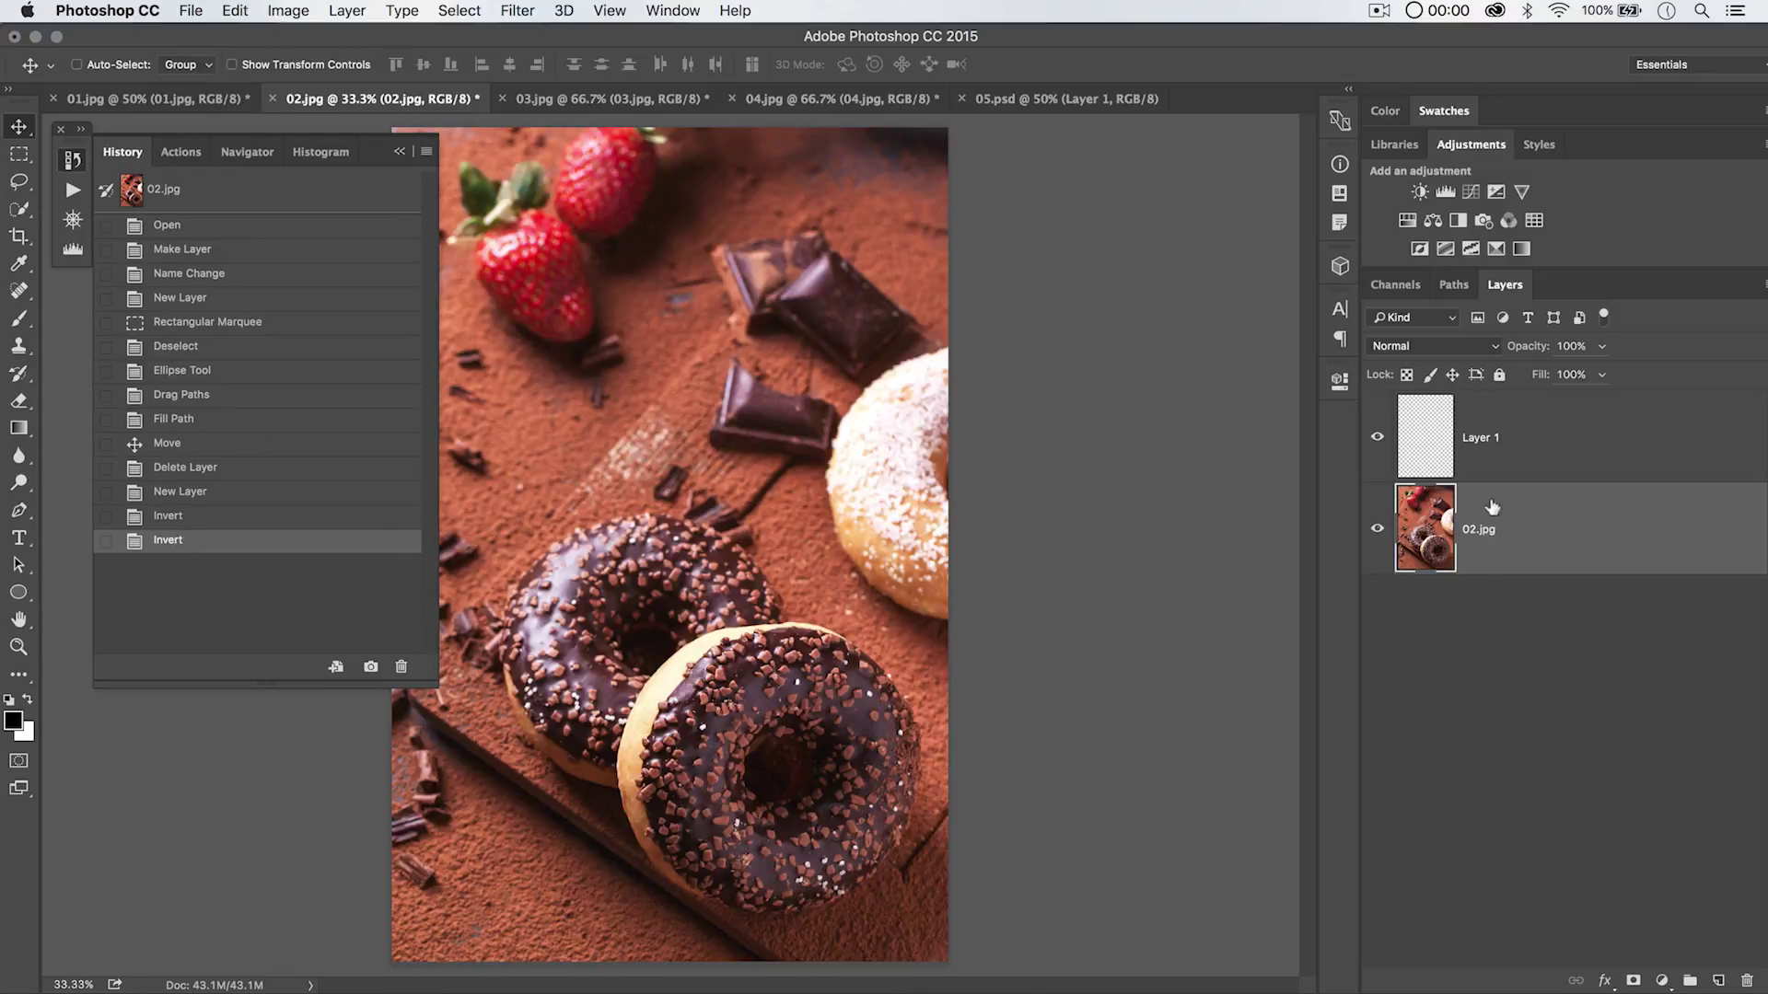
{"action": "left_click", "coordinate": [105, 516]}
{"action": "left_click_drag", "start_coordinate": [432, 679], "coordinate": [349, 359]}
Fill a rectangle across the two donuts with History, then undo and deselect.
{"action": "left_click", "coordinate": [13, 155]}
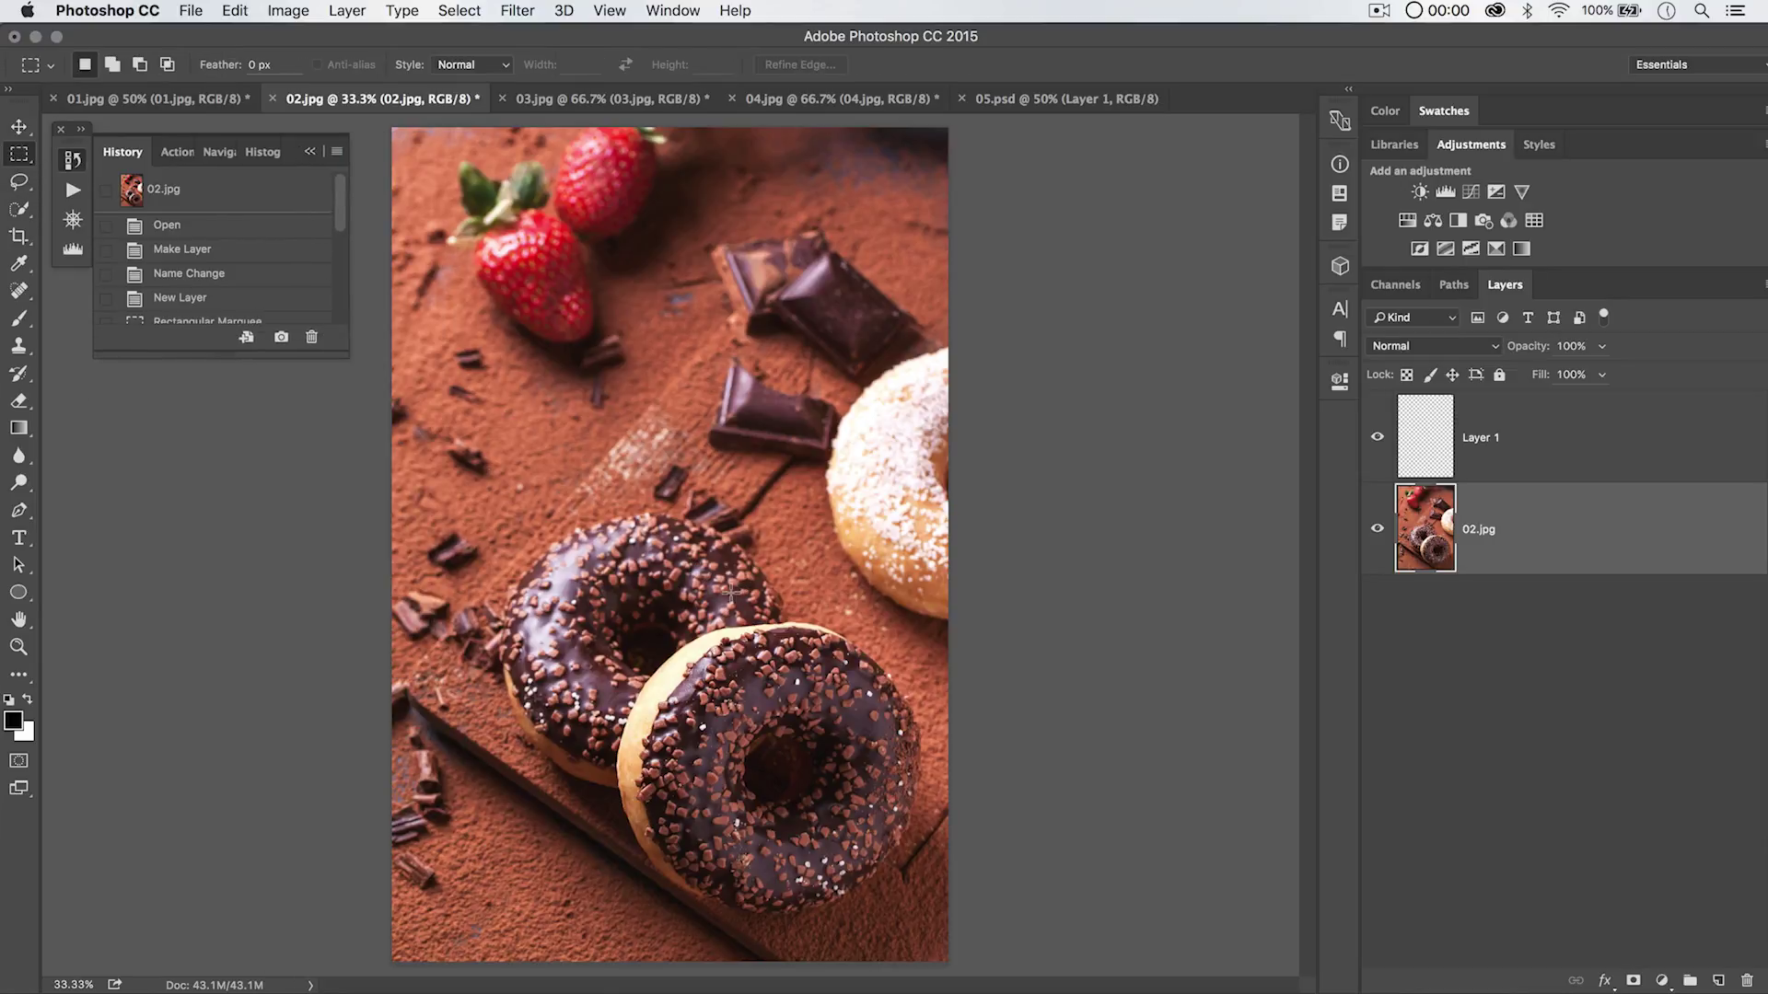
{"action": "left_click_drag", "start_coordinate": [442, 550], "coordinate": [900, 734]}
{"action": "left_click", "coordinate": [234, 11]}
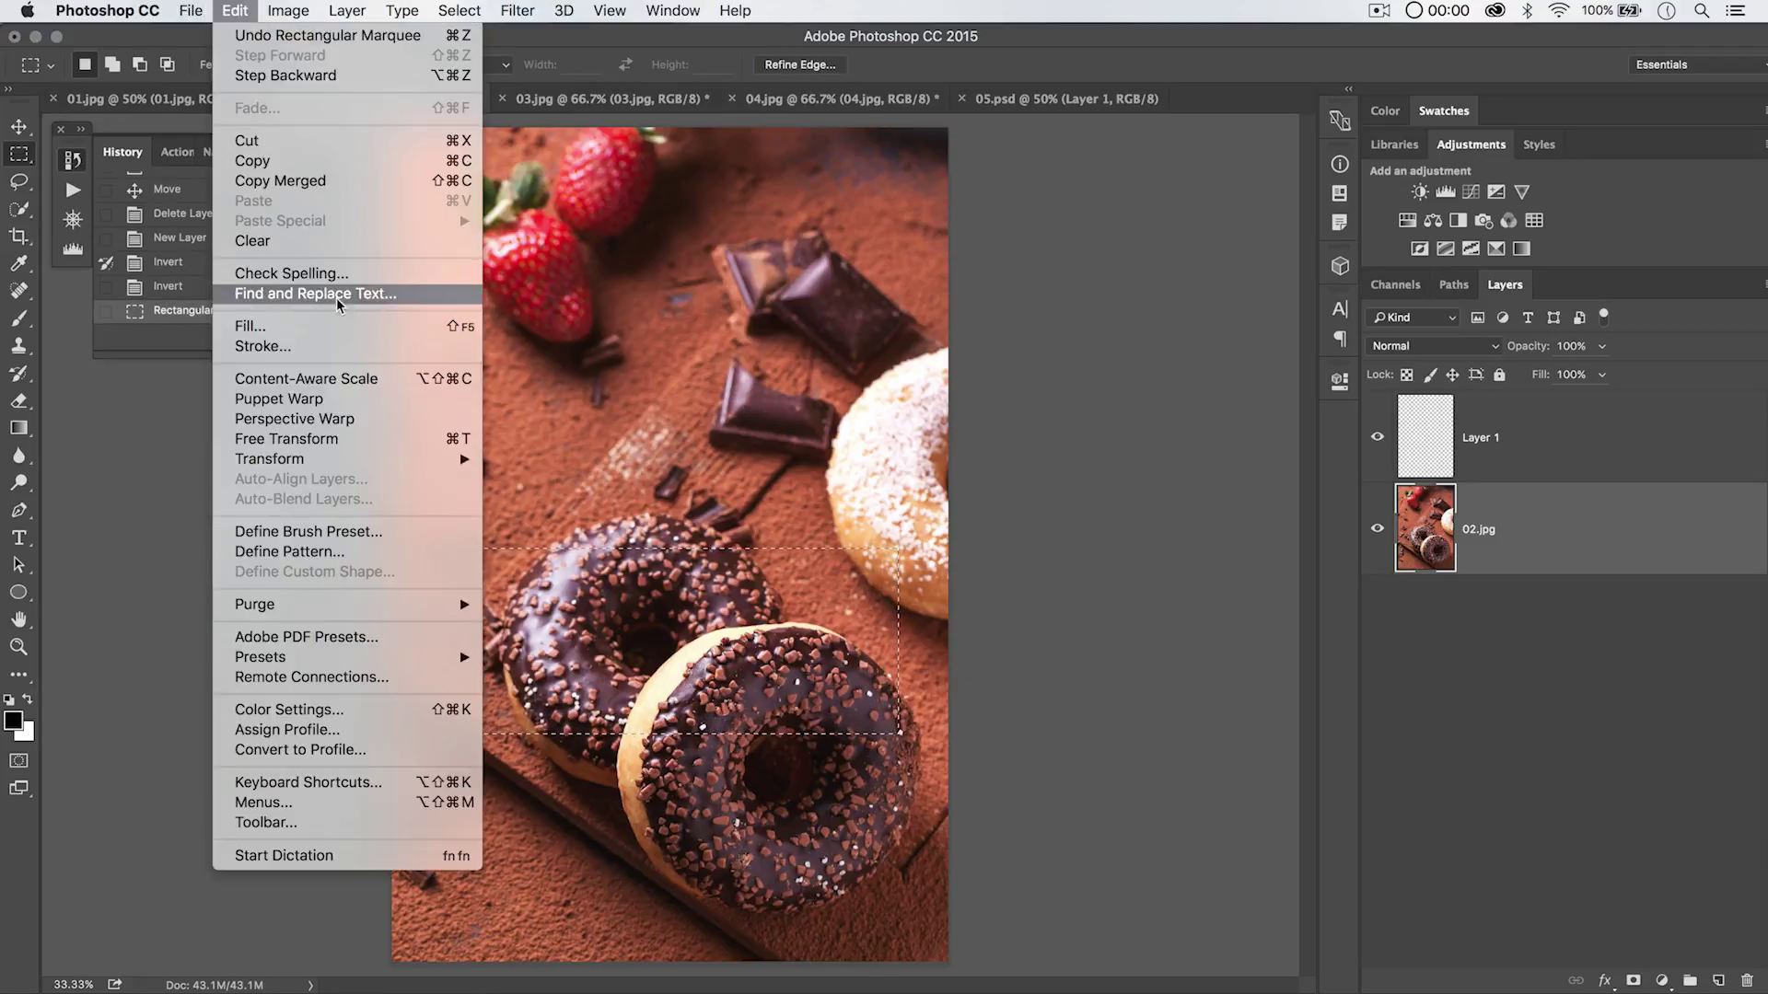
{"action": "left_click", "coordinate": [329, 327]}
{"action": "left_click", "coordinate": [688, 325]}
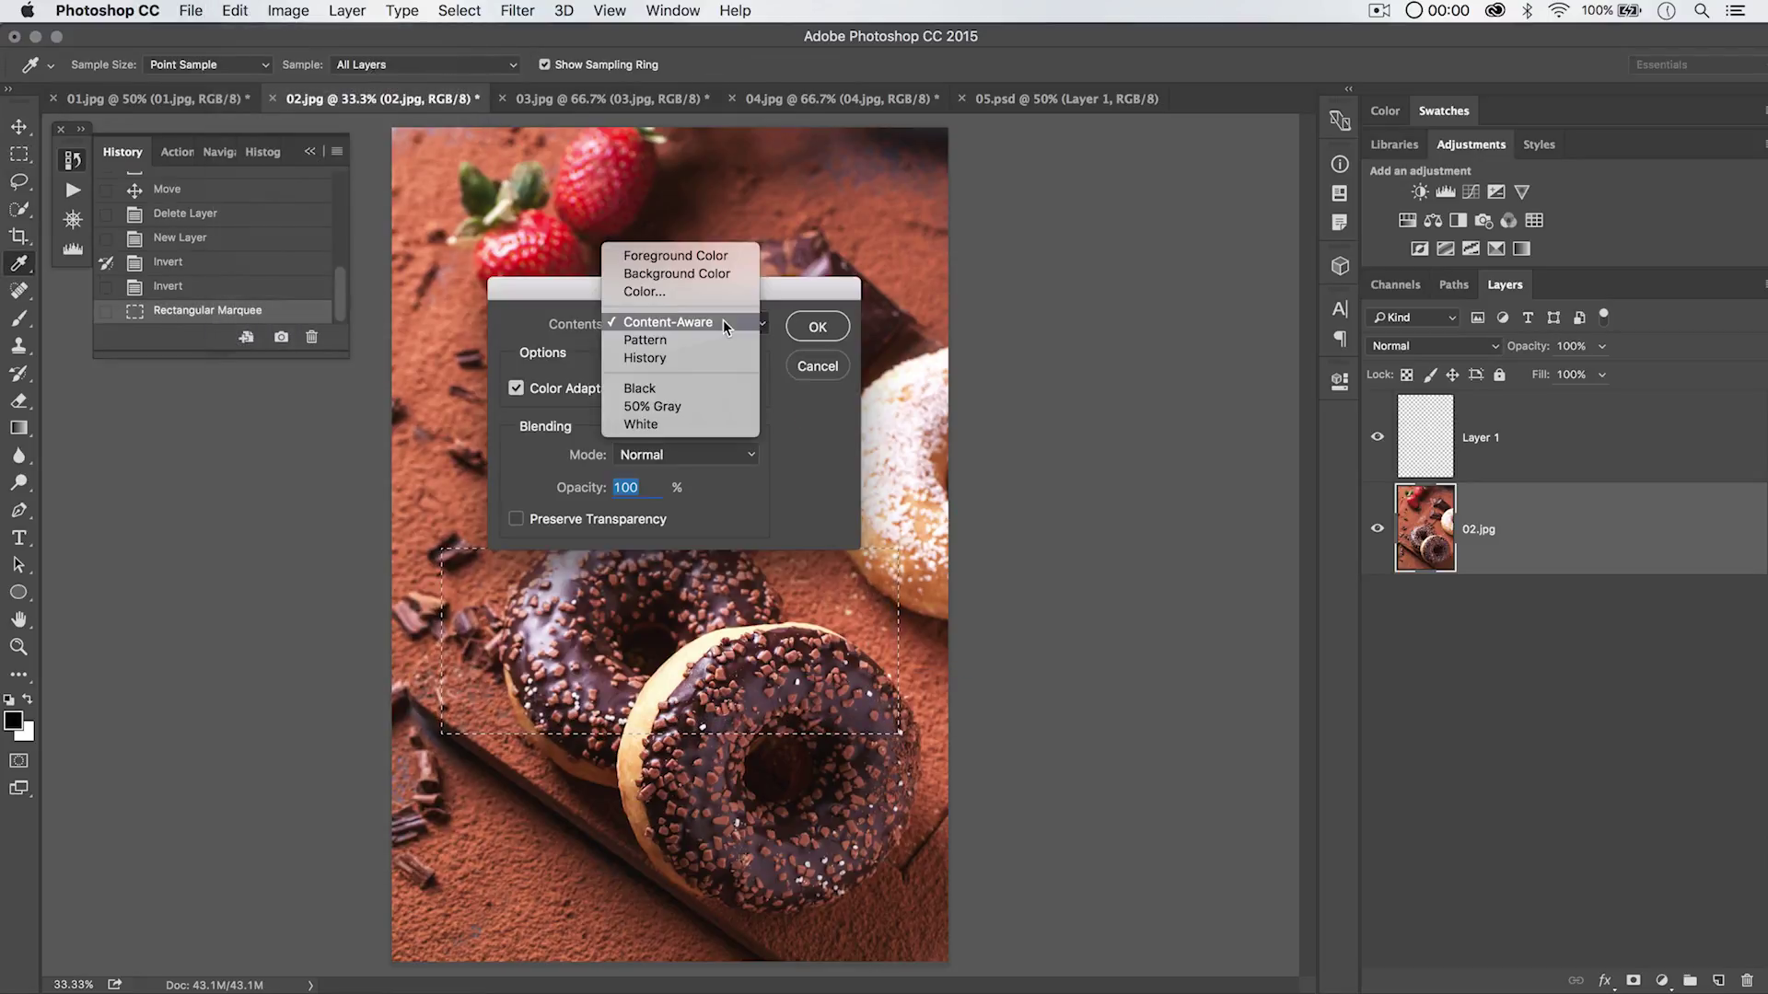
{"action": "left_click", "coordinate": [682, 361]}
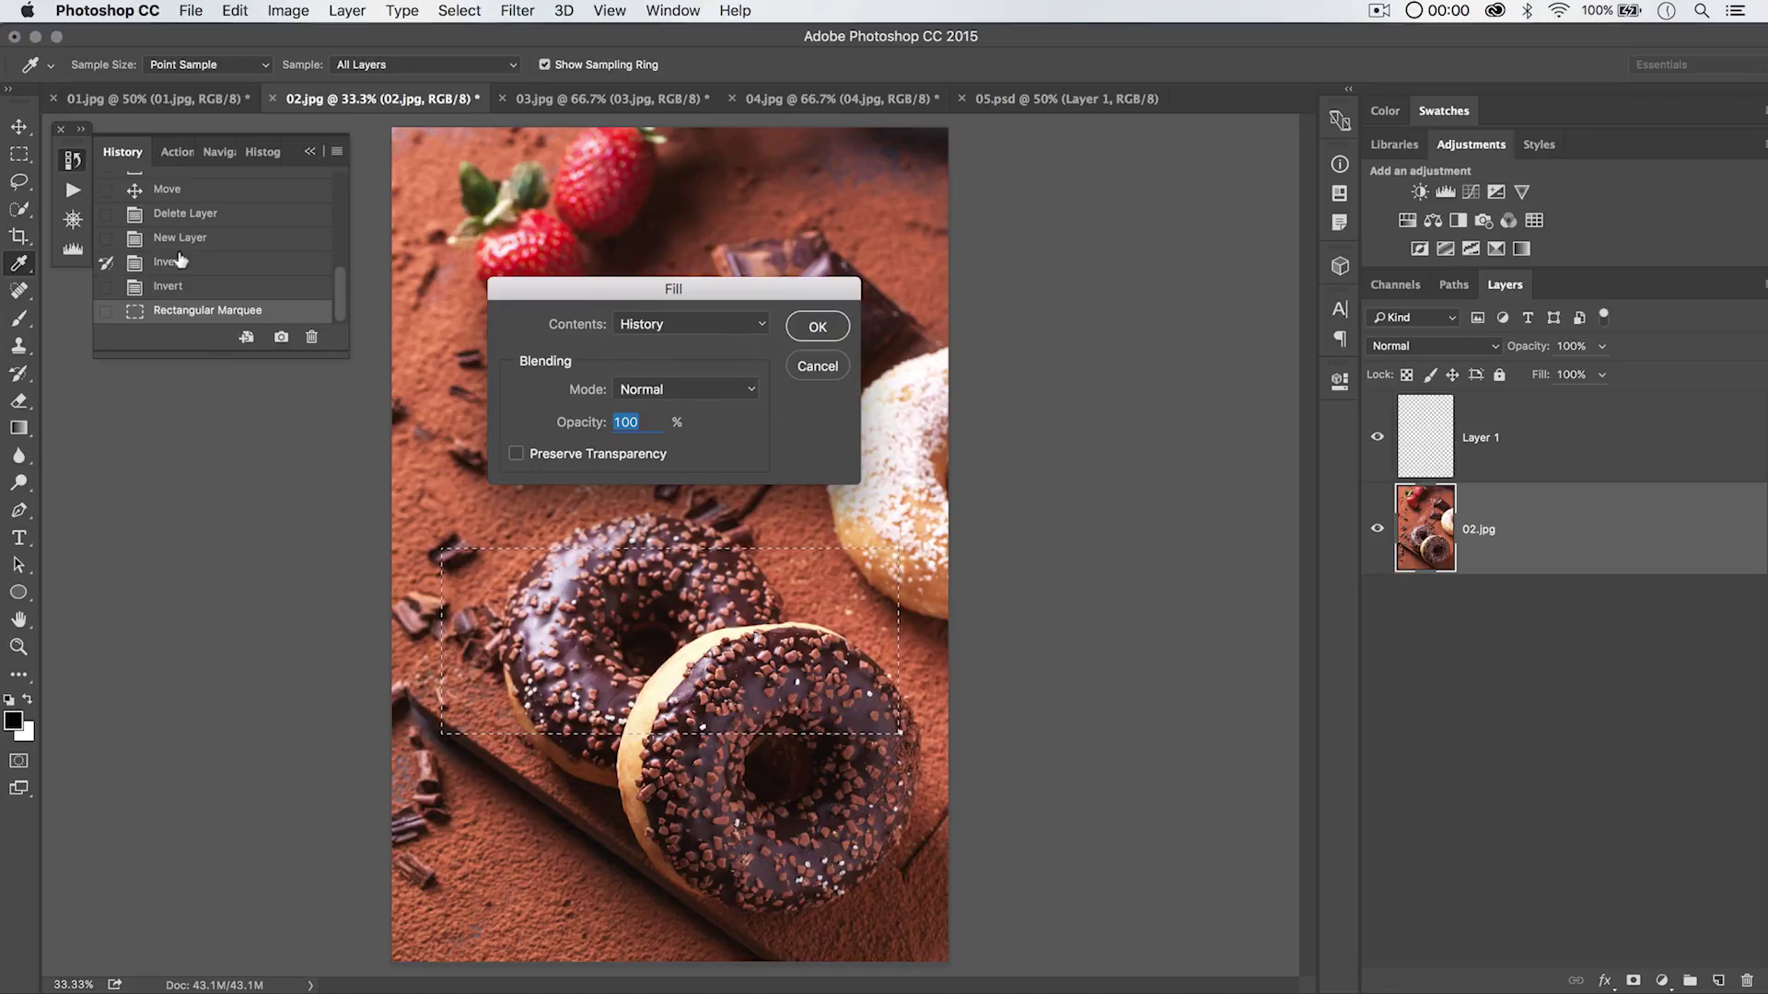
{"action": "left_click", "coordinate": [822, 328]}
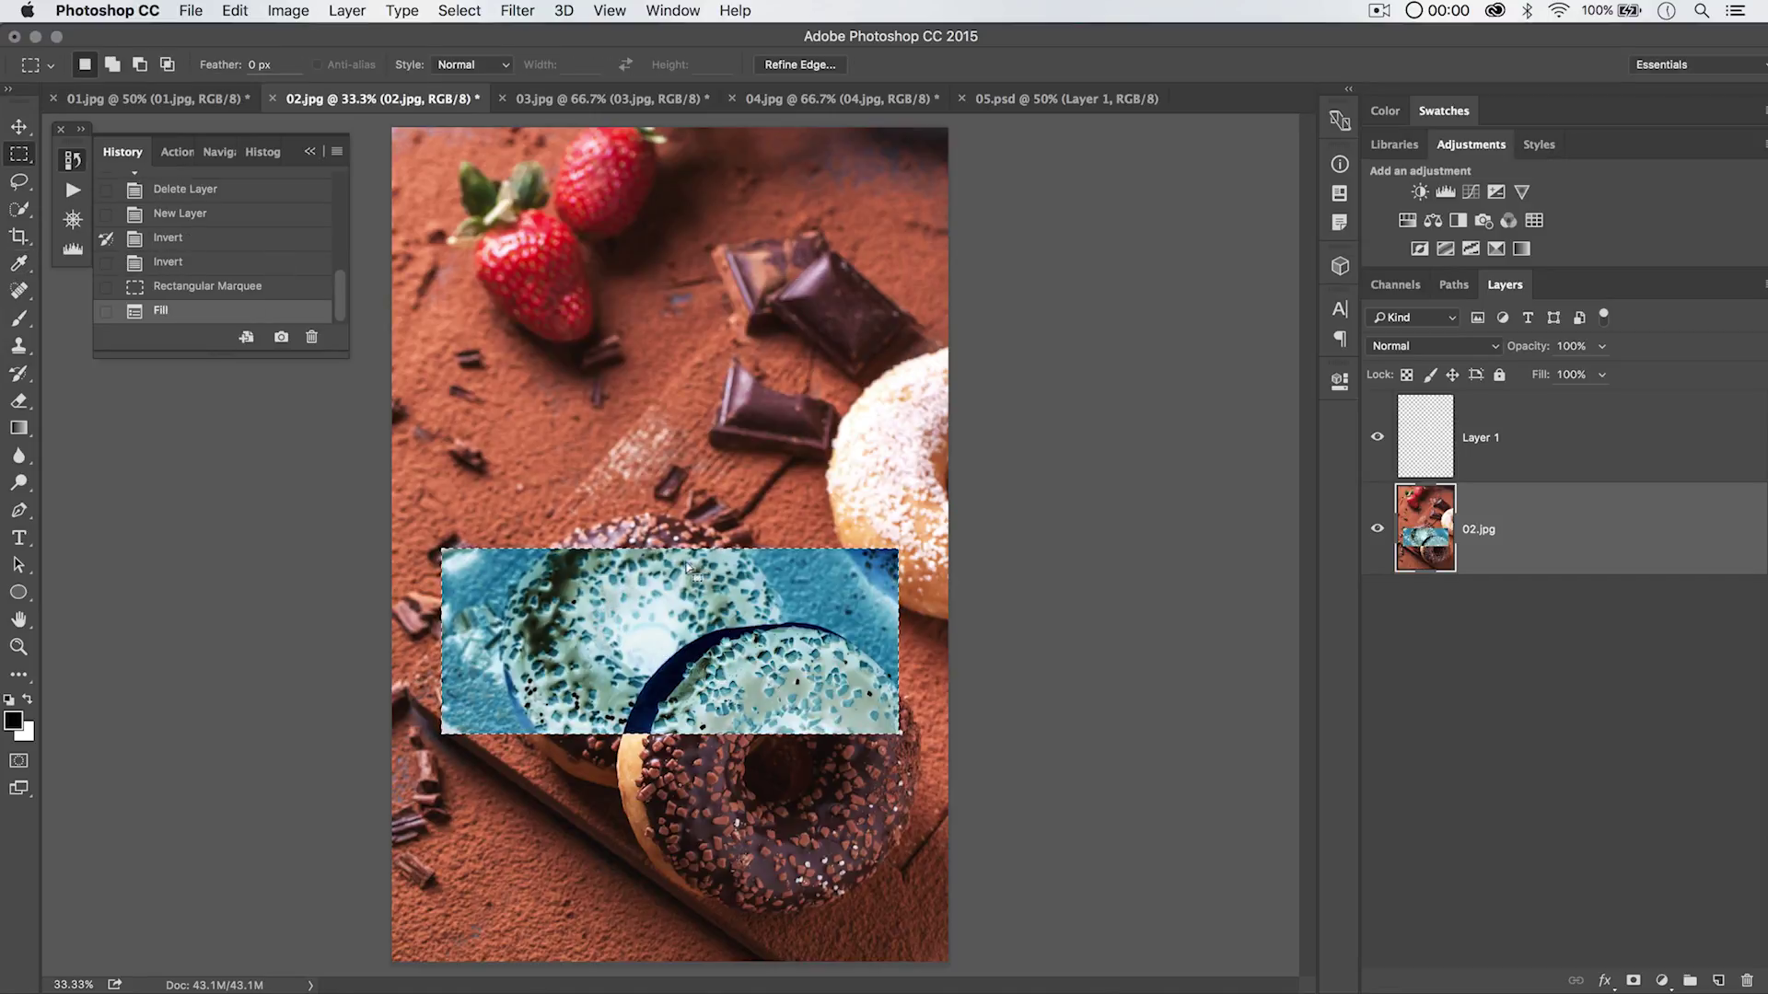
{"action": "key", "text": "super+z"}
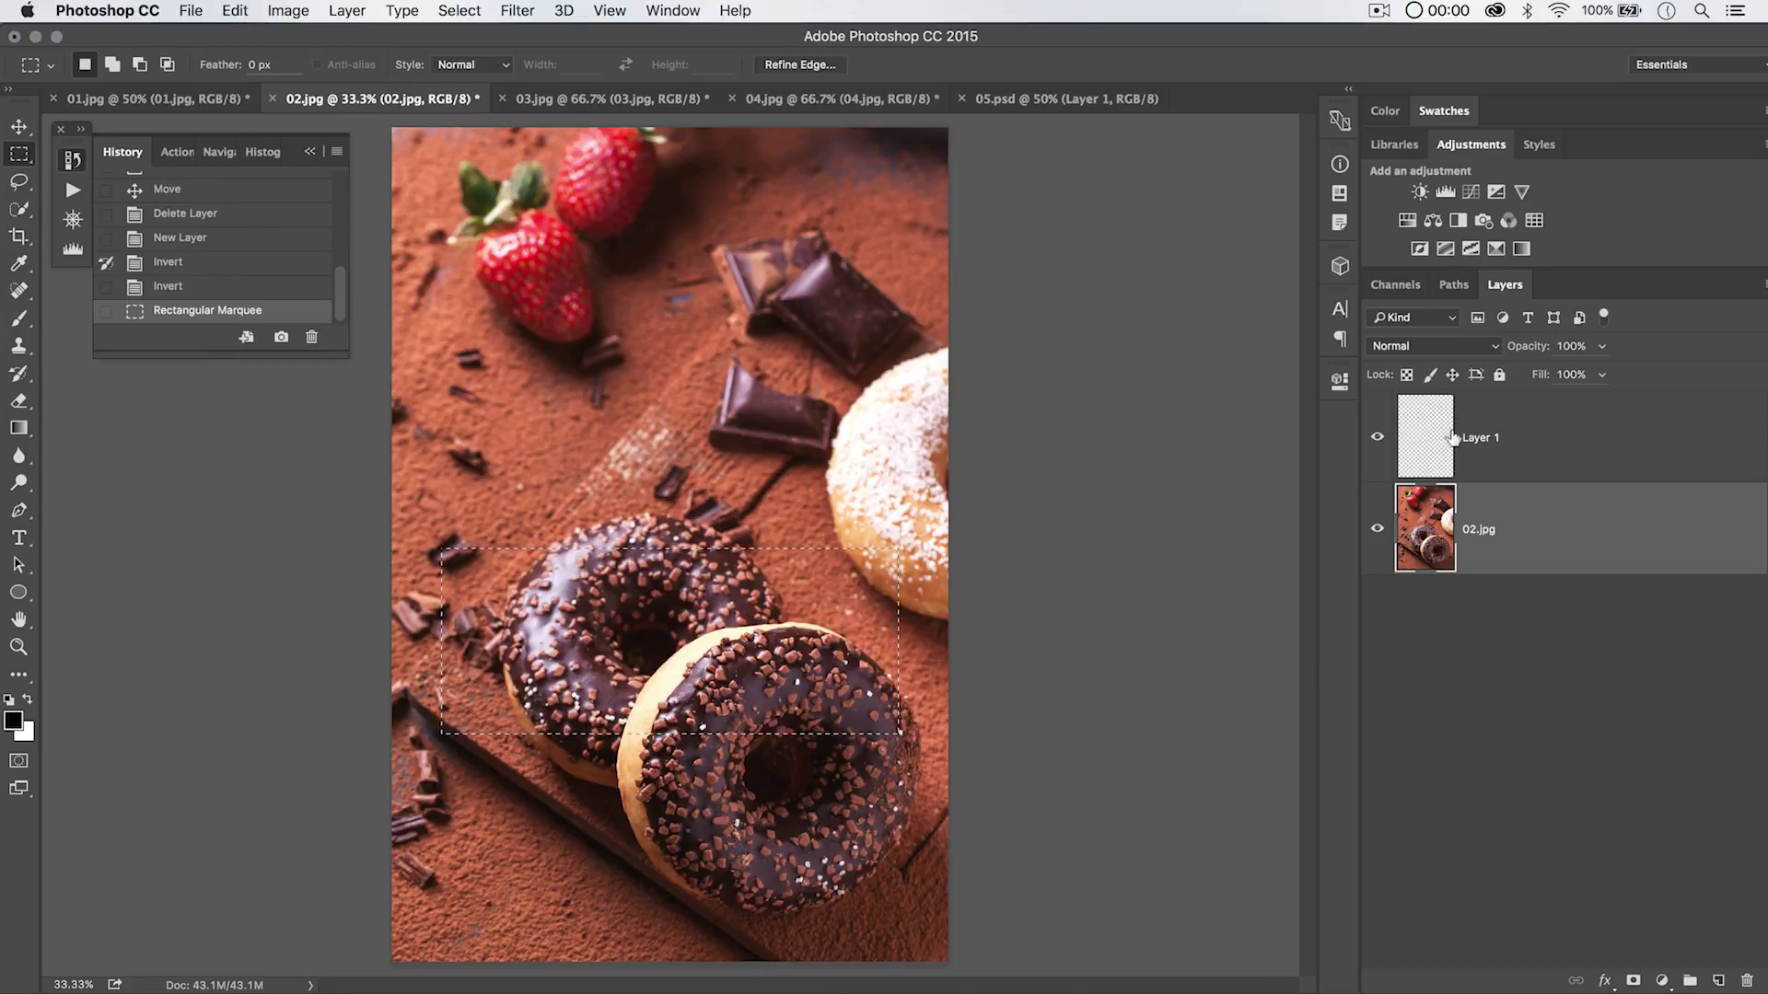
{"action": "key", "text": "super+d"}
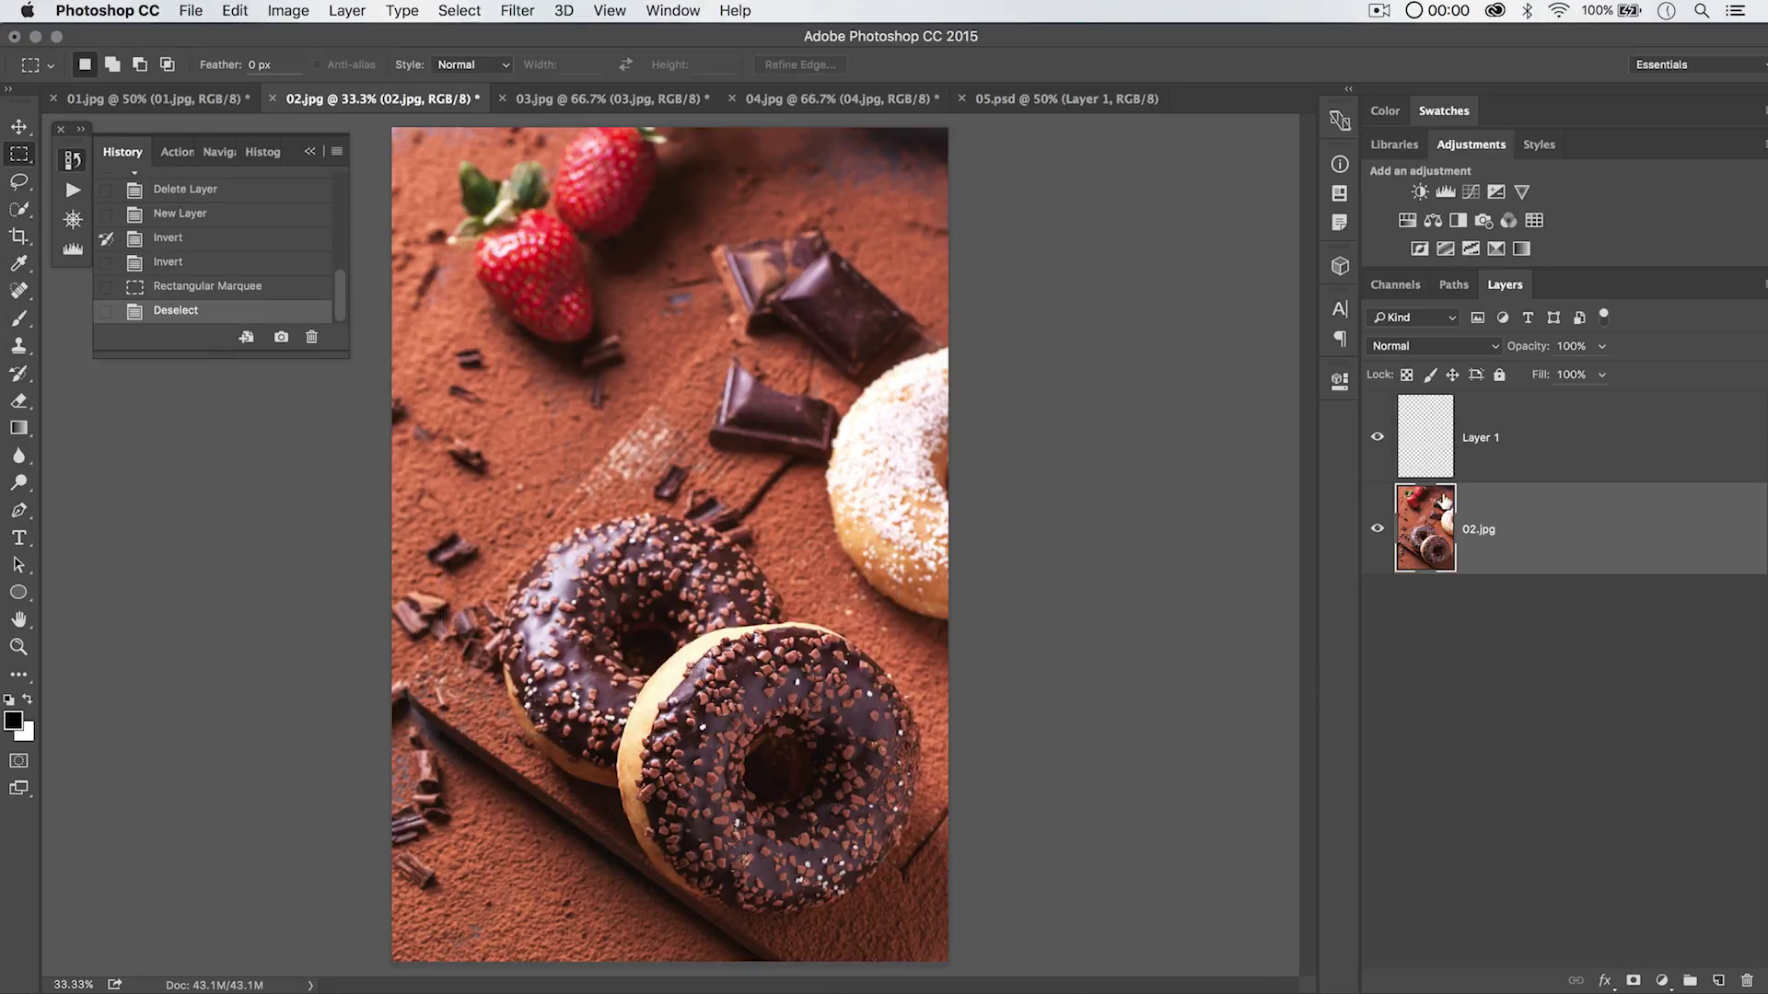
Fill the empty Layer 1 with 50% Gray.
{"action": "left_click", "coordinate": [1548, 439]}
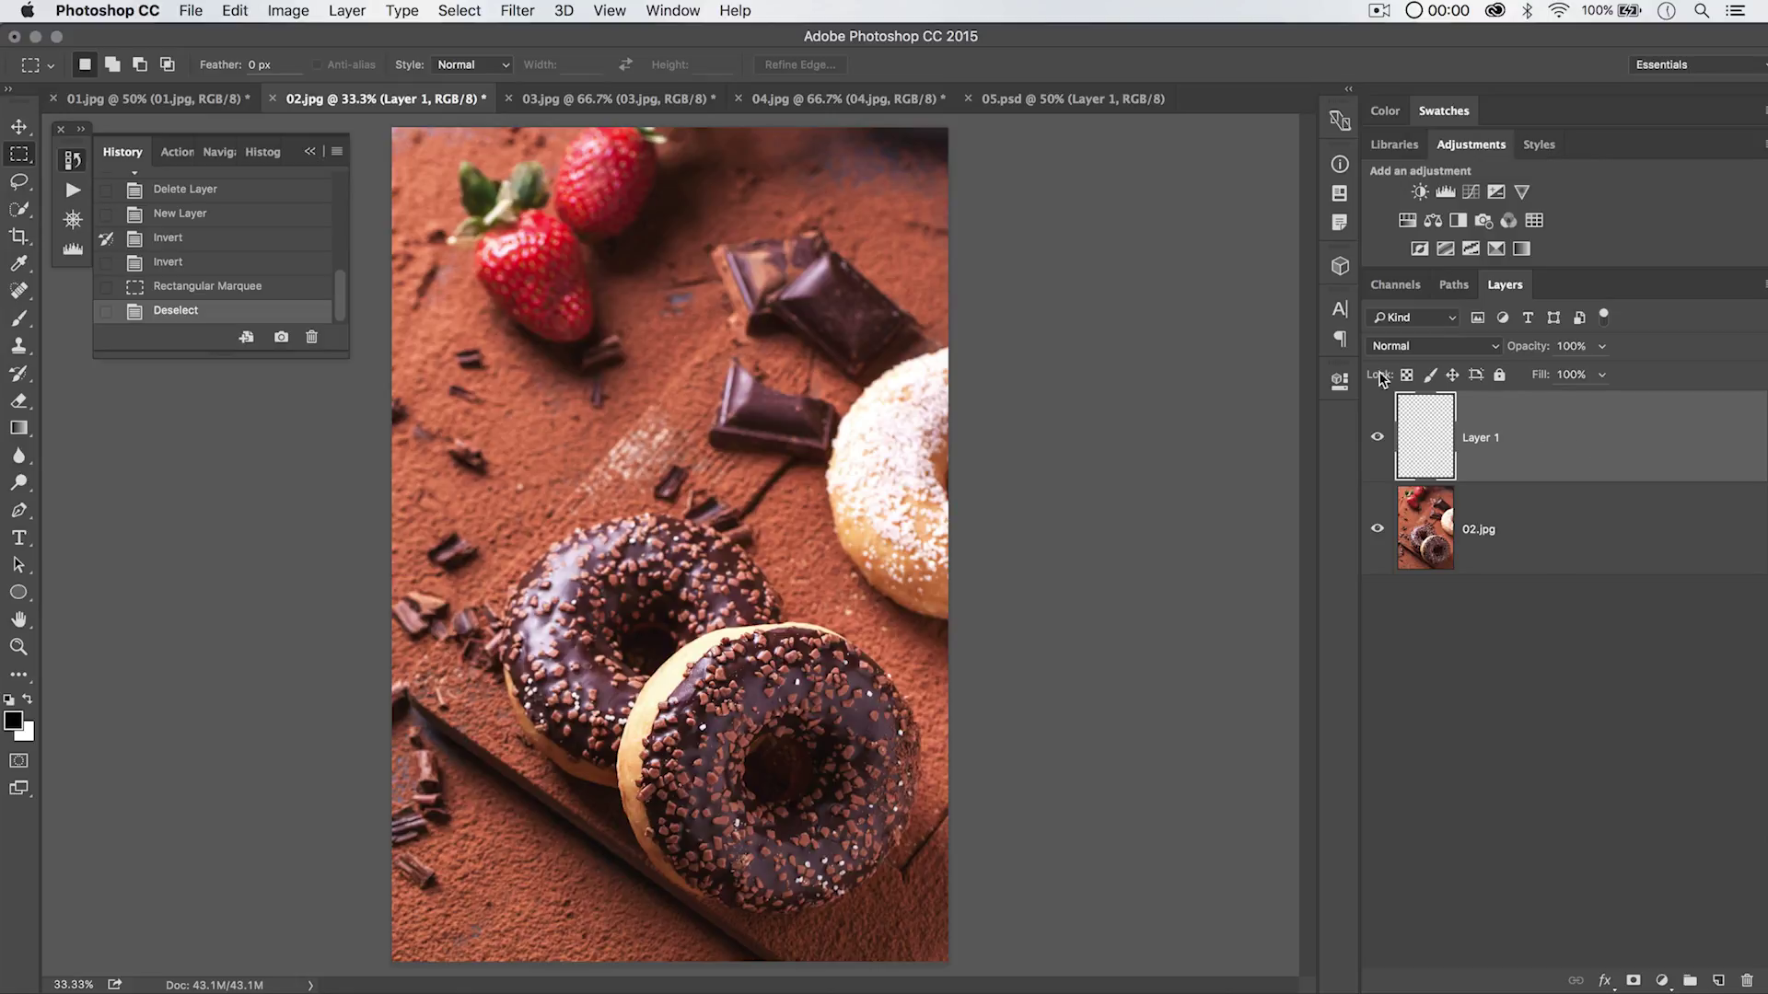
{"action": "left_click", "coordinate": [235, 10]}
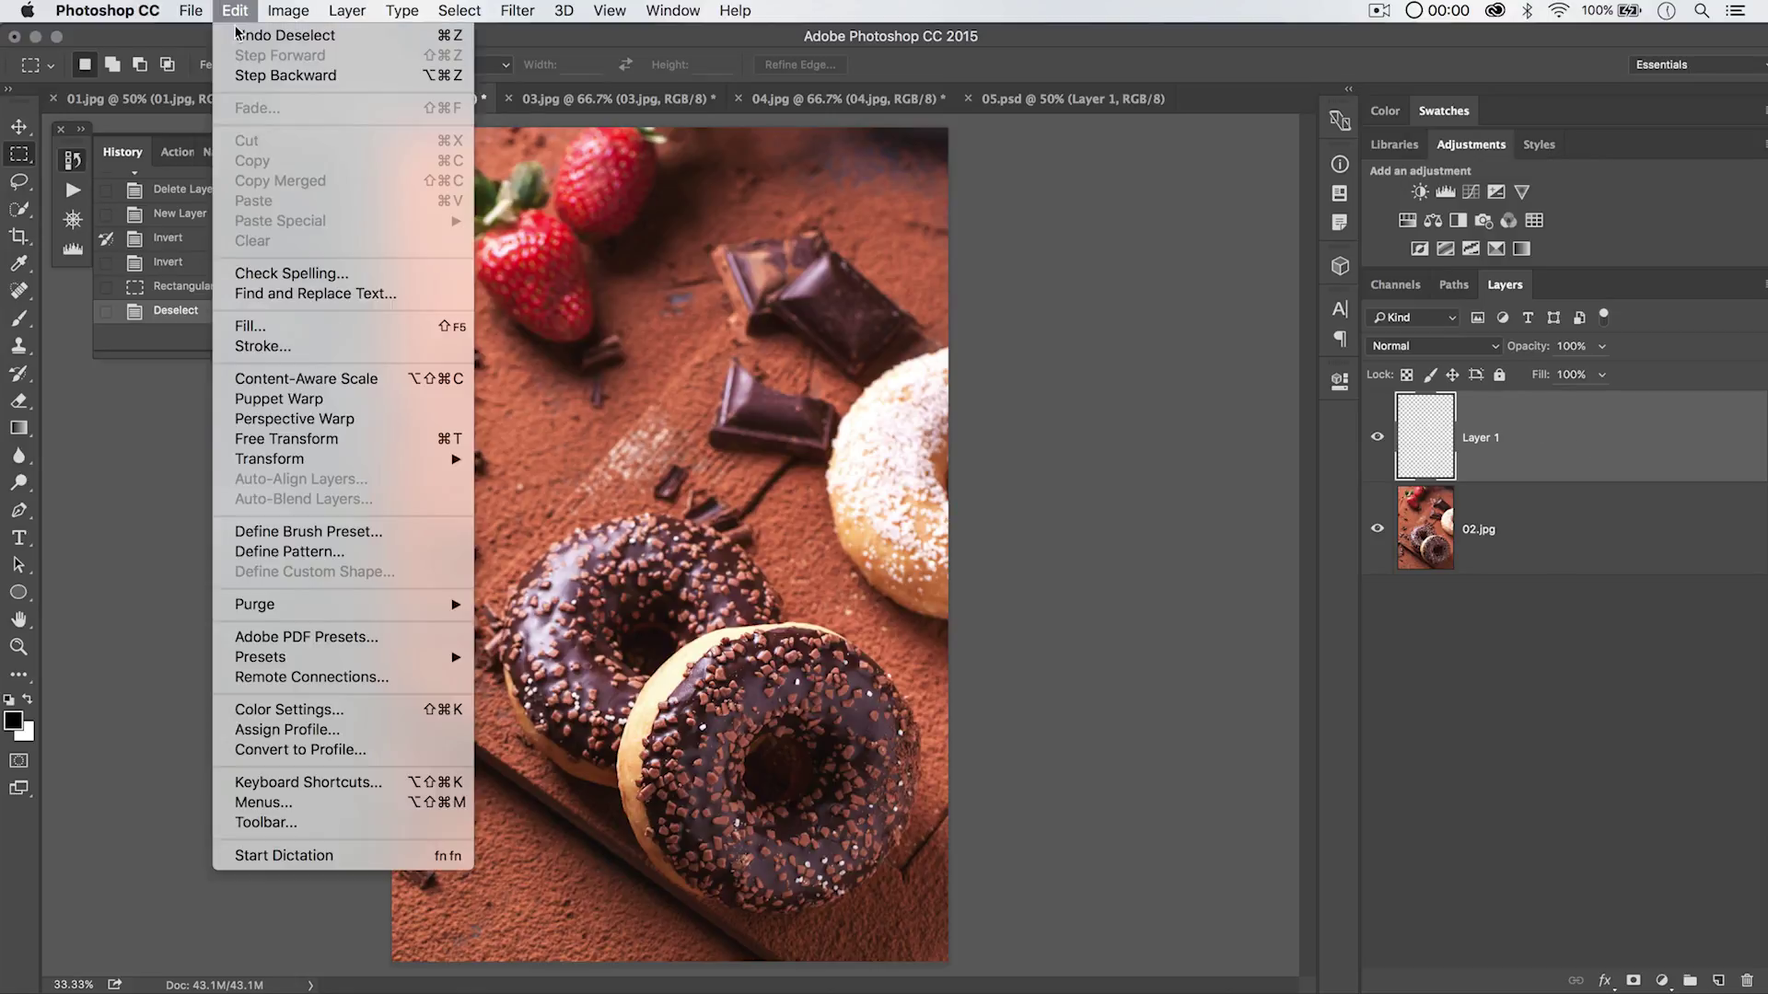
{"action": "left_click", "coordinate": [297, 322]}
{"action": "left_click", "coordinate": [686, 324]}
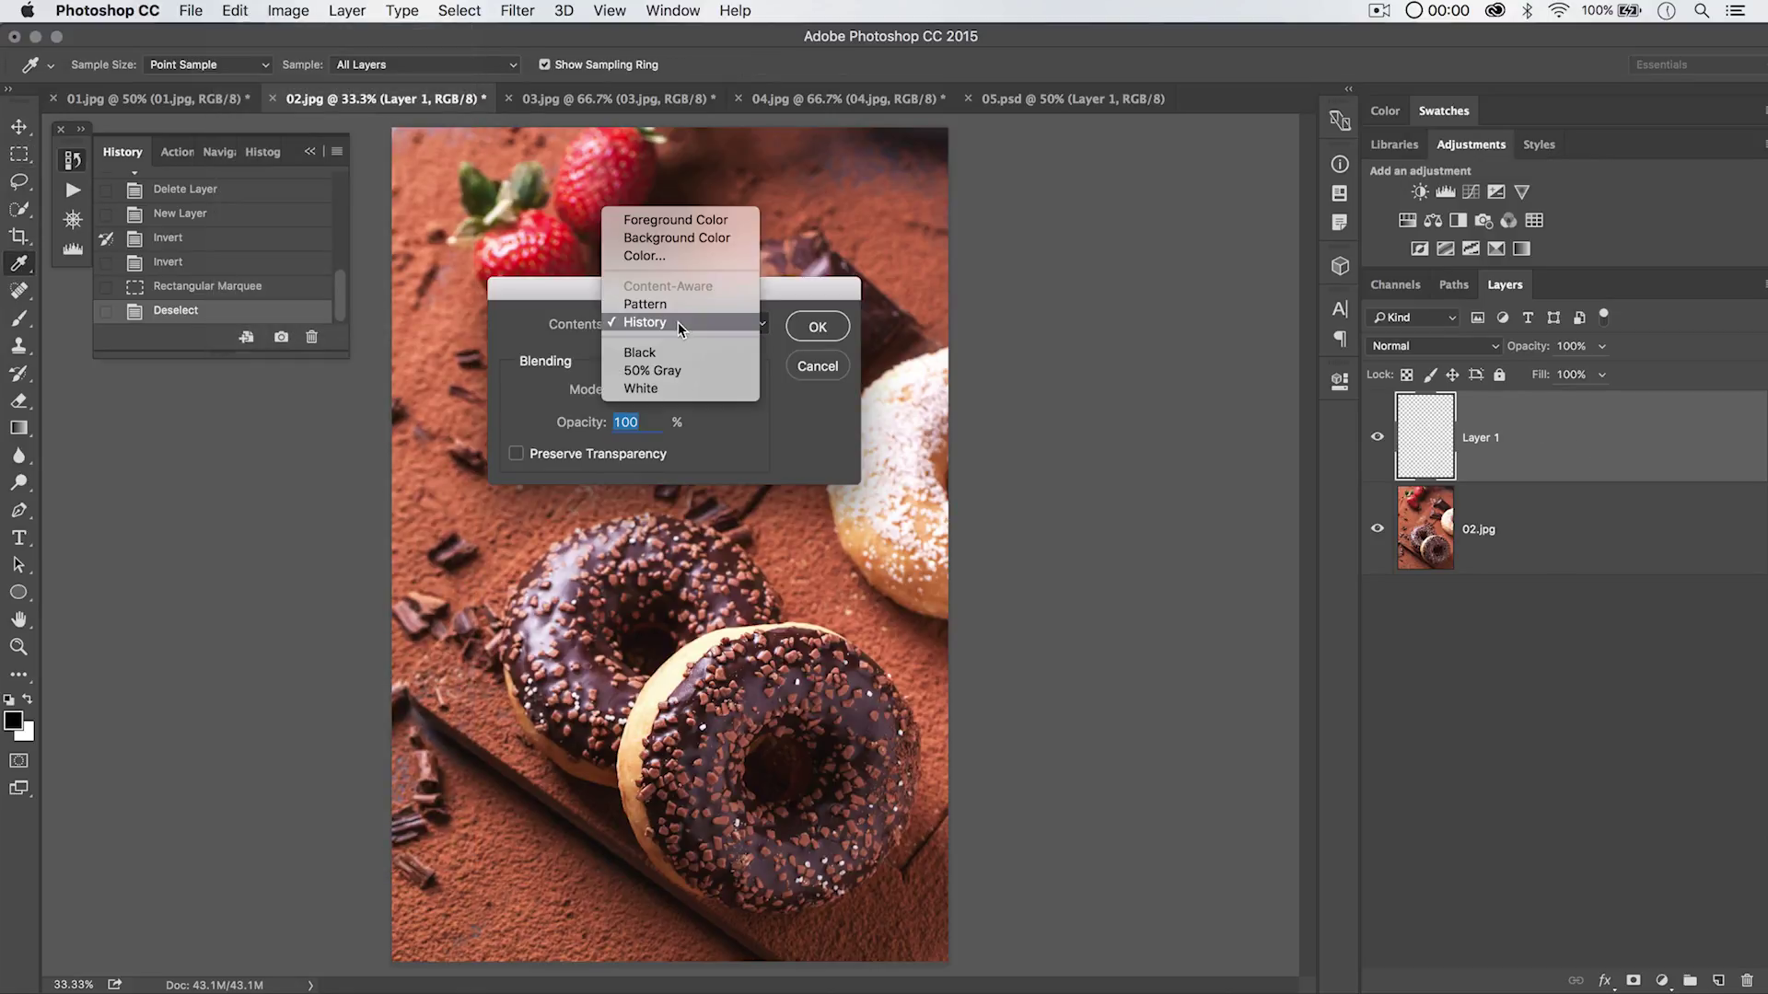
{"action": "left_click", "coordinate": [663, 372]}
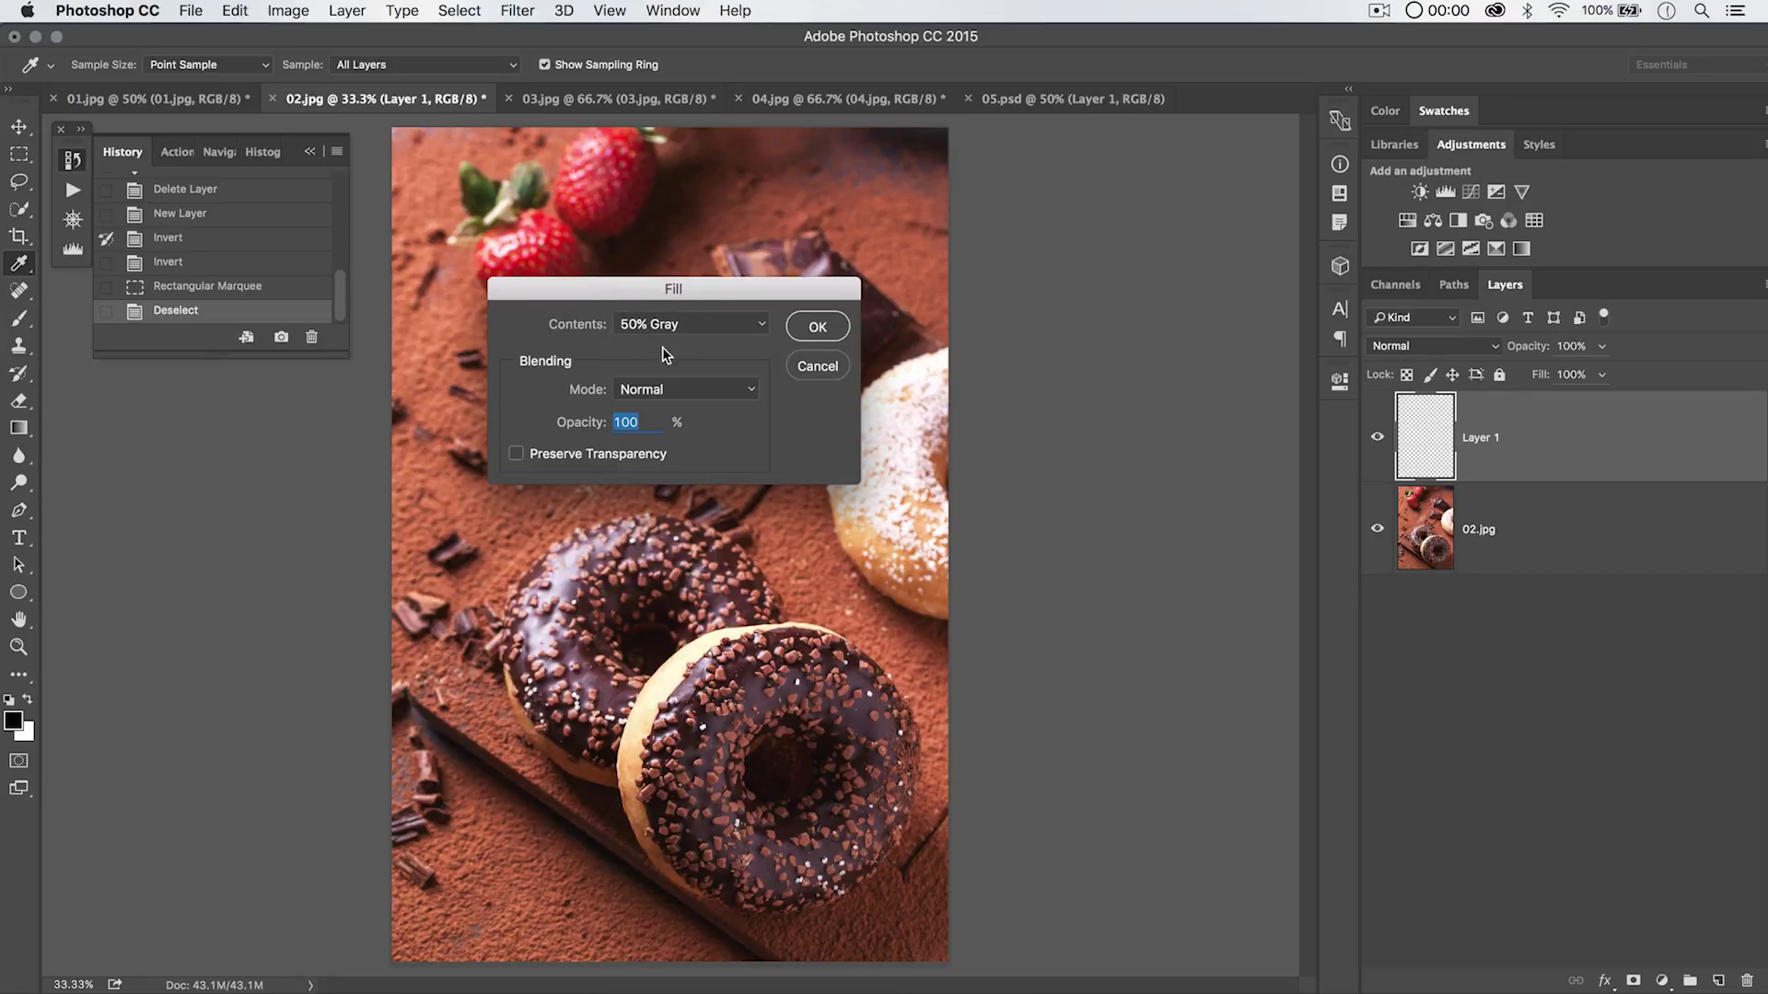
{"action": "left_click", "coordinate": [816, 327]}
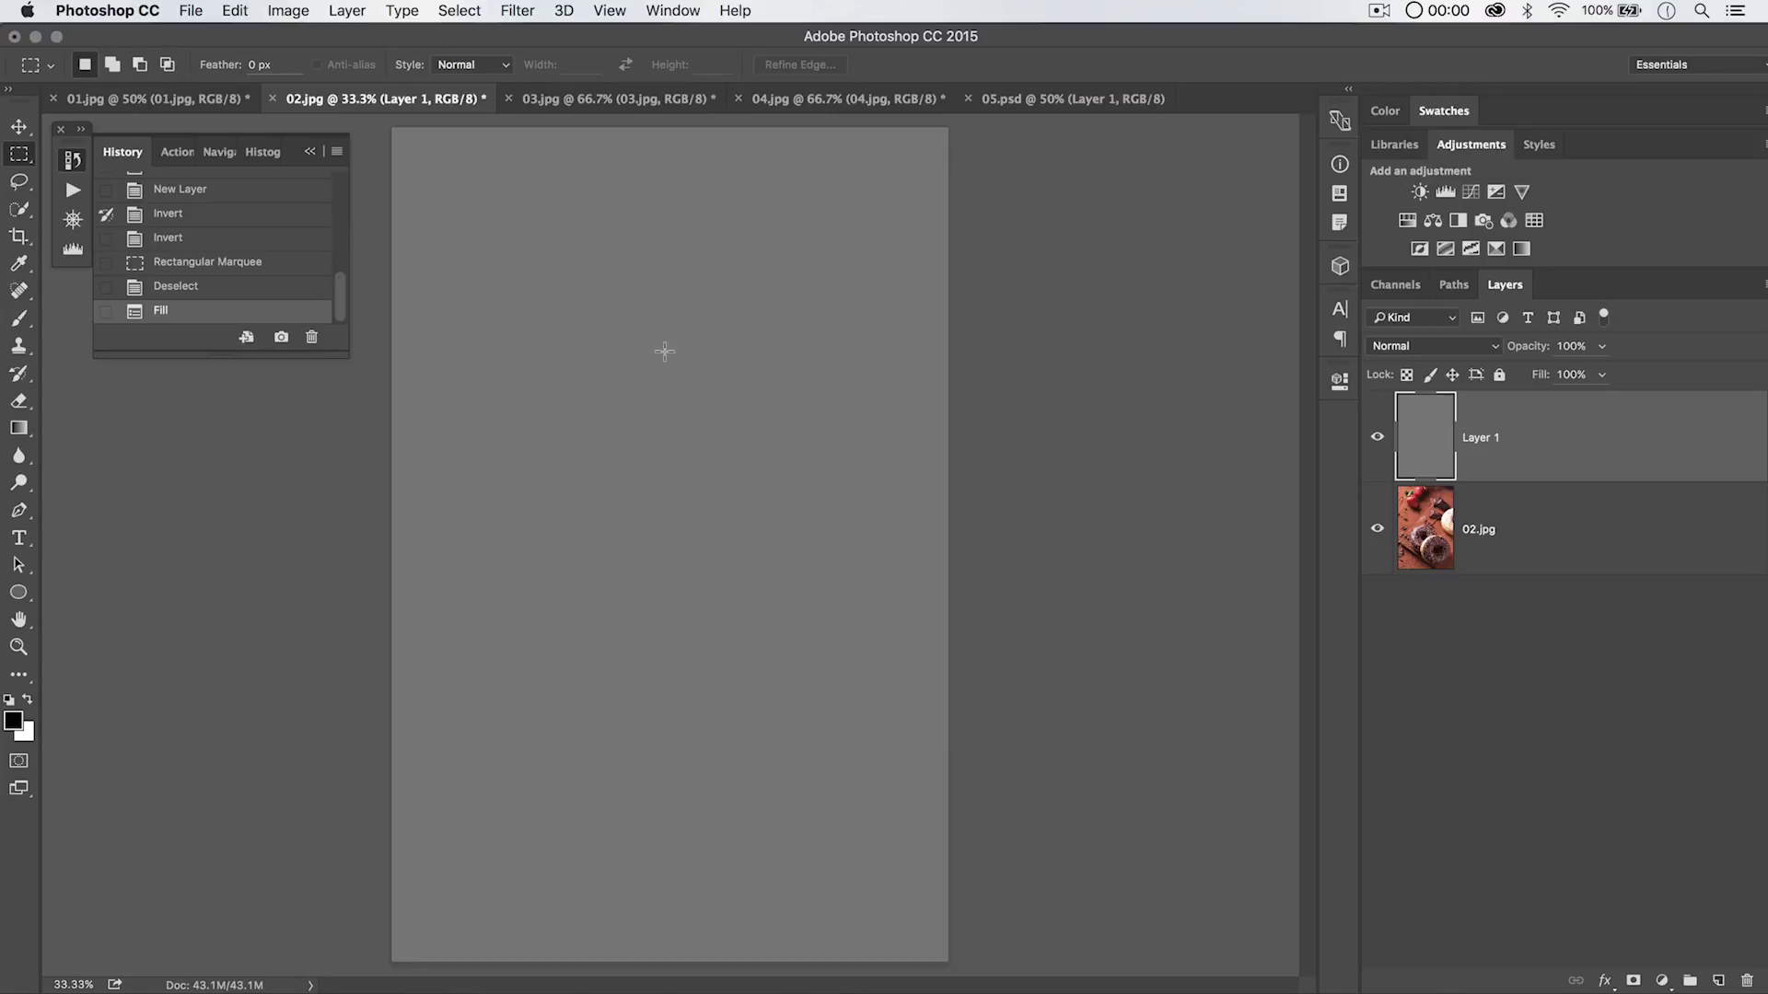
Set Layer 1's blend mode to Soft Light.
{"action": "left_click", "coordinate": [1455, 347]}
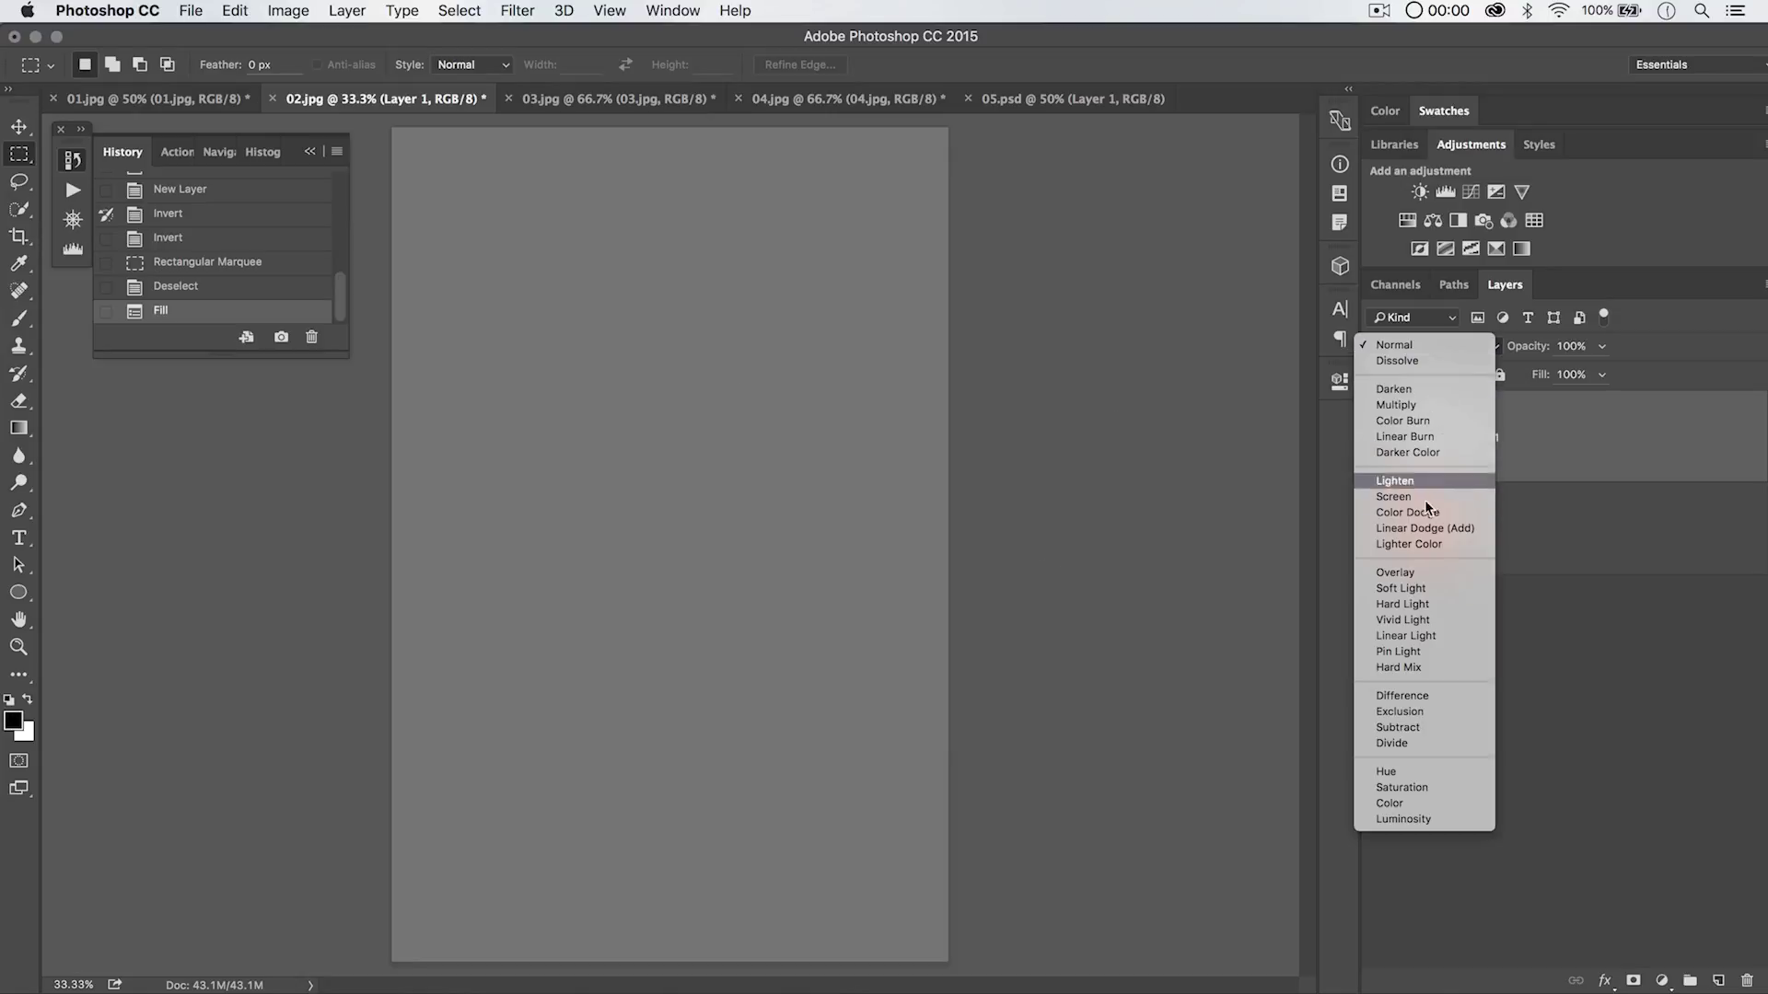
{"action": "left_click", "coordinate": [1406, 588]}
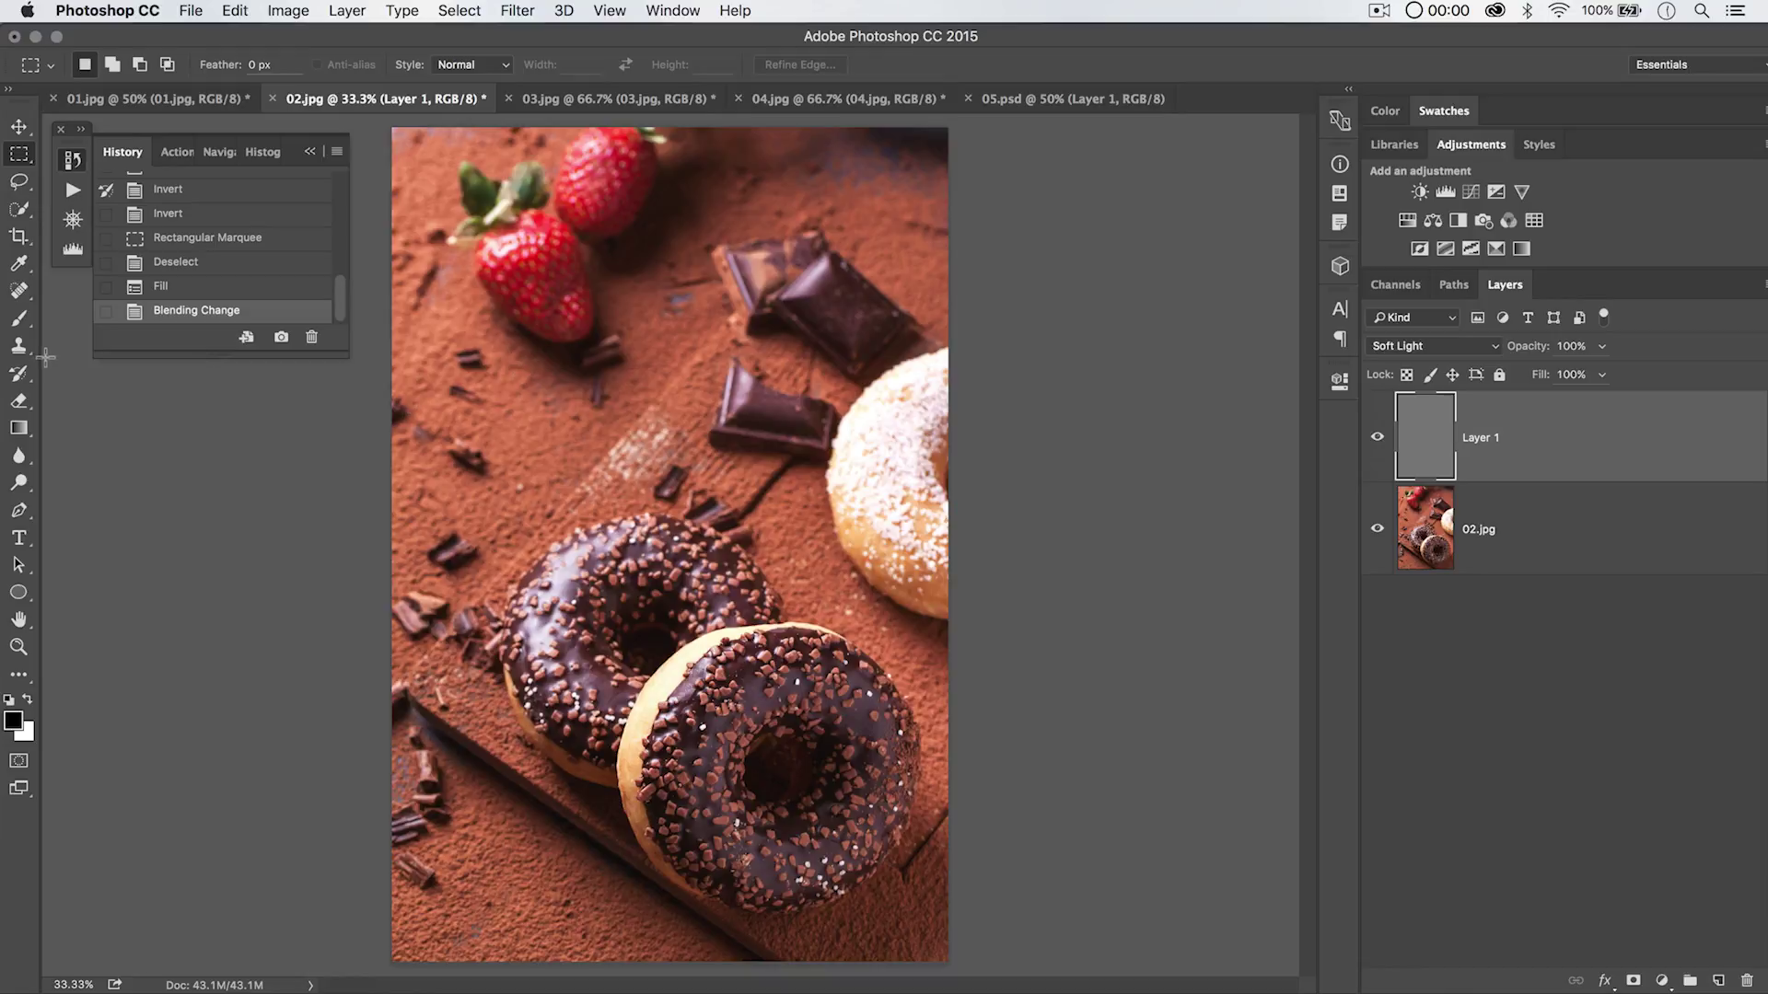
{"action": "key", "text": "b"}
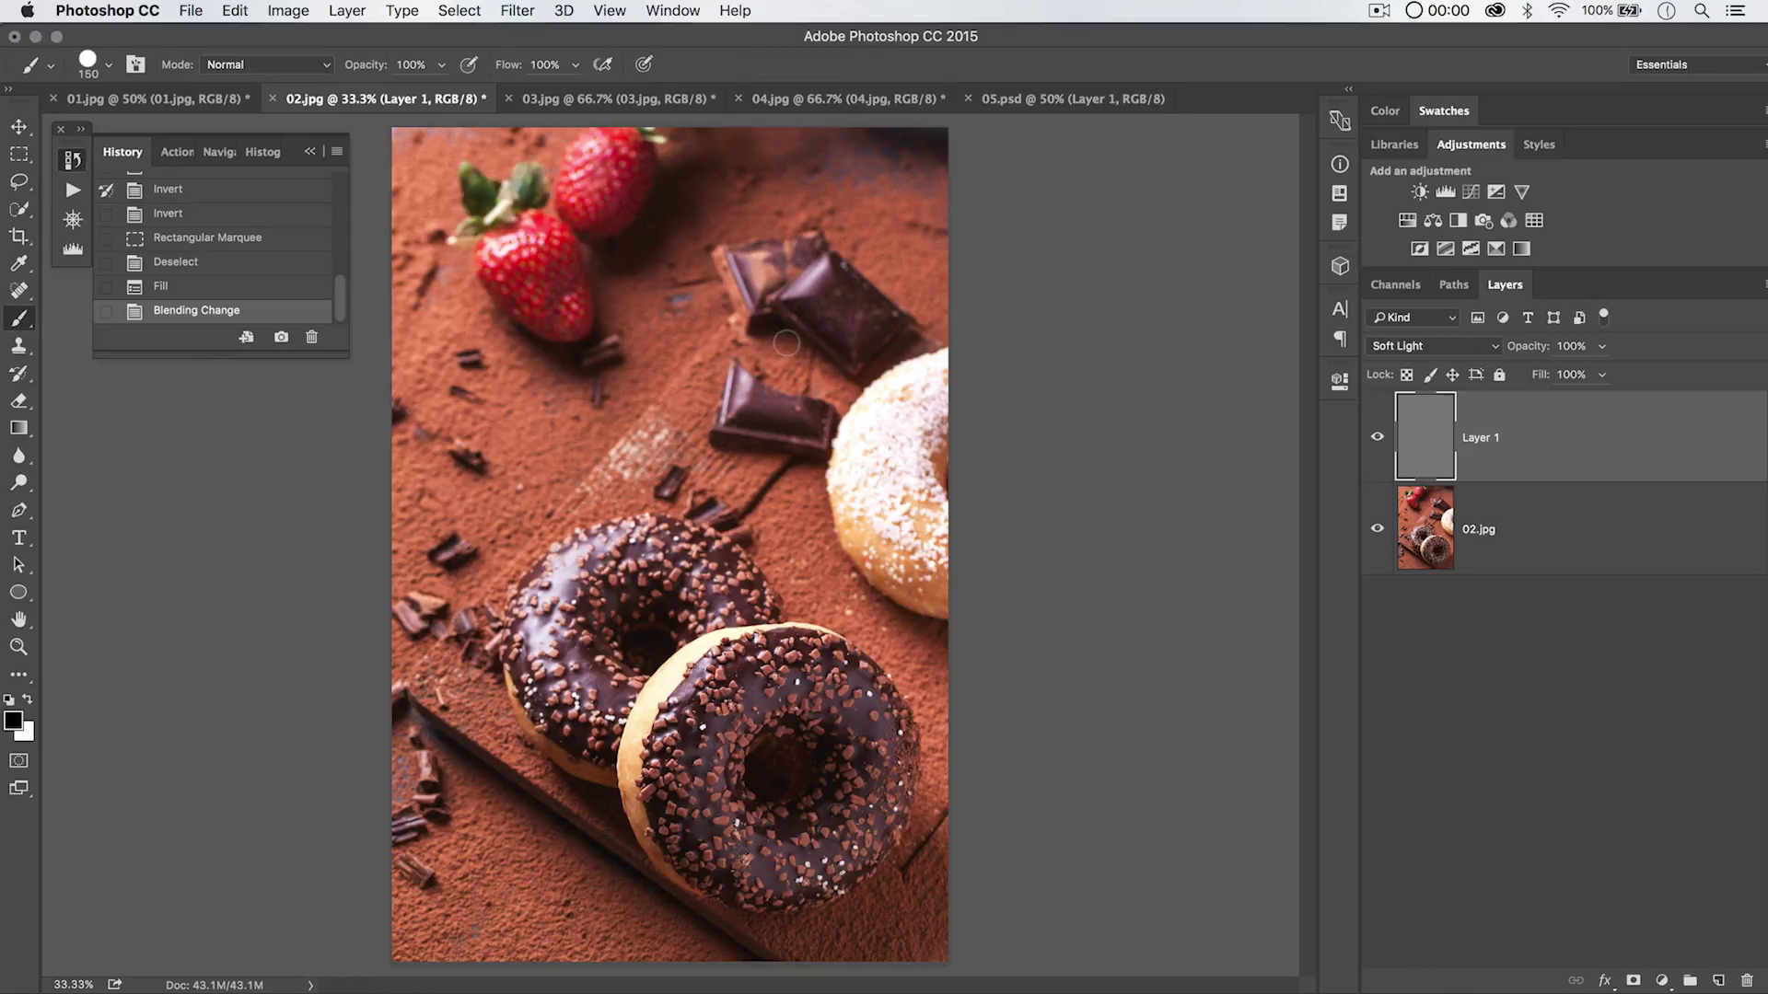
Paint soft 20% opacity brush strokes near the chocolate, strawberries and donut.
{"action": "key", "text": "2"}
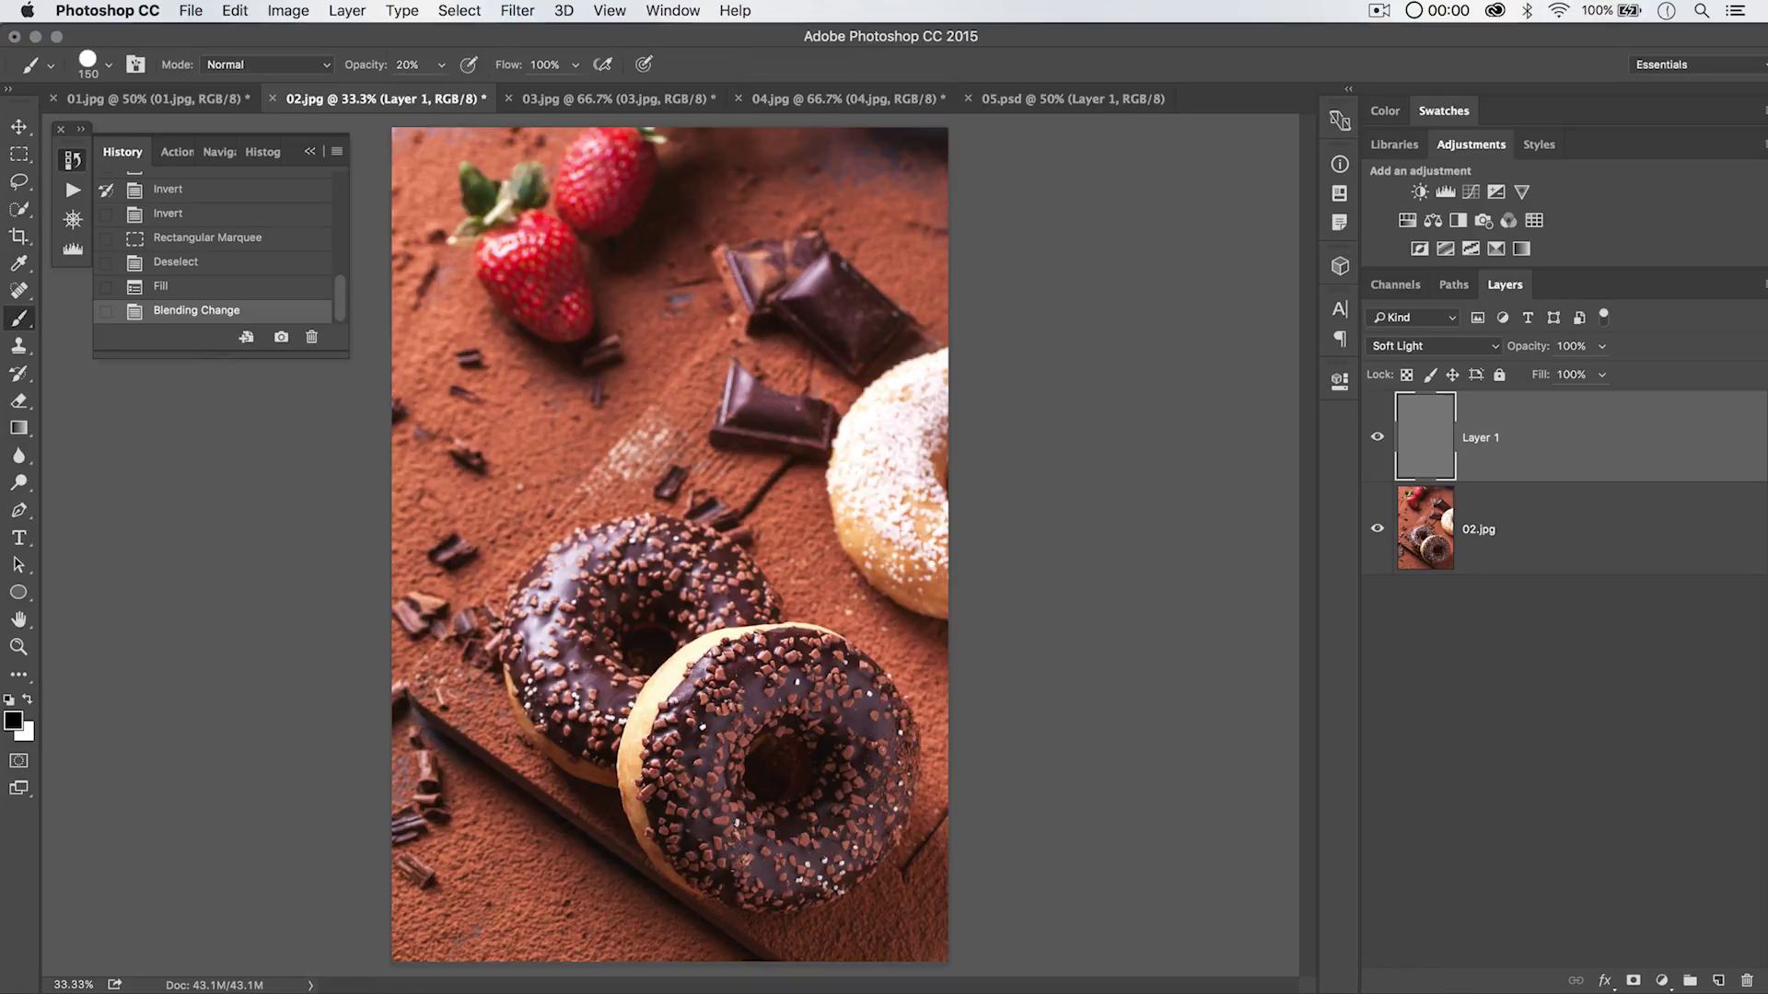
{"action": "left_click_drag", "start_coordinate": [737, 308], "coordinate": [695, 312]}
{"action": "left_click_drag", "start_coordinate": [576, 258], "coordinate": [492, 271]}
{"action": "mouse_move", "coordinate": [611, 222]}
{"action": "left_mouse_down"}
{"action": "mouse_move", "coordinate": [620, 210]}
{"action": "mouse_move", "coordinate": [622, 227]}
{"action": "left_mouse_up"}
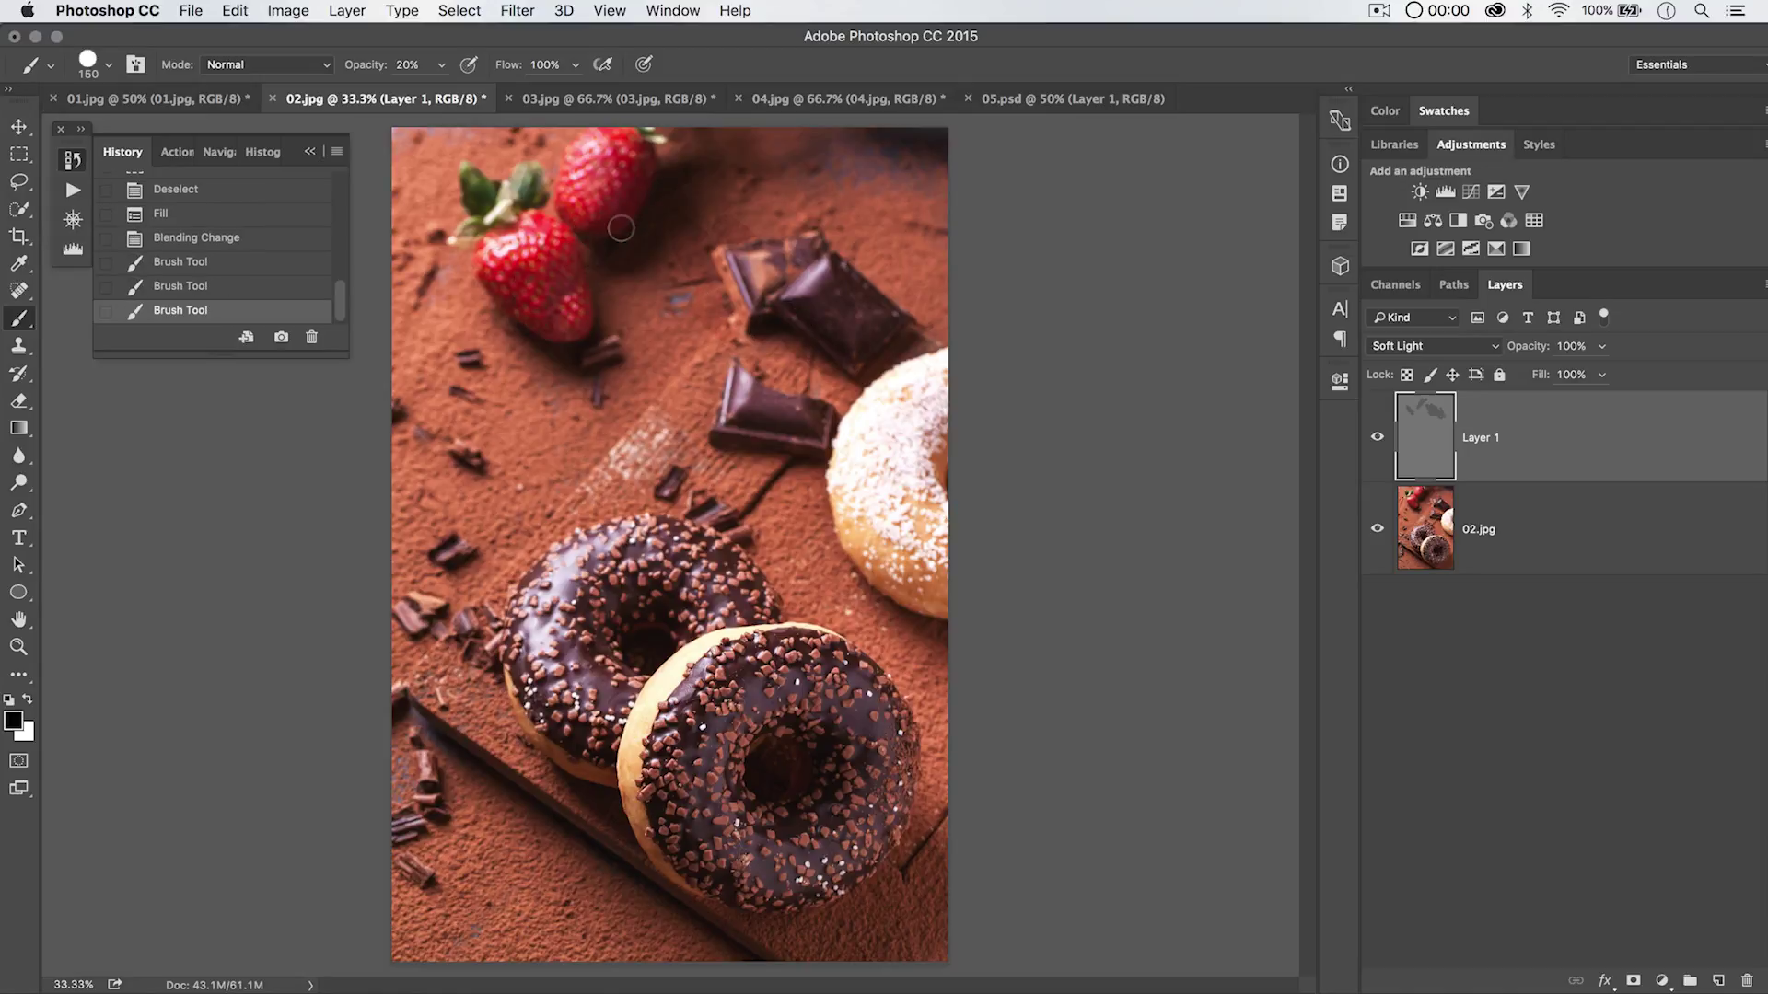
{"action": "mouse_move", "coordinate": [682, 627]}
{"action": "left_mouse_down"}
{"action": "mouse_move", "coordinate": [609, 682]}
{"action": "mouse_move", "coordinate": [661, 600]}
{"action": "mouse_move", "coordinate": [624, 654]}
{"action": "mouse_move", "coordinate": [645, 645]}
{"action": "left_mouse_up"}
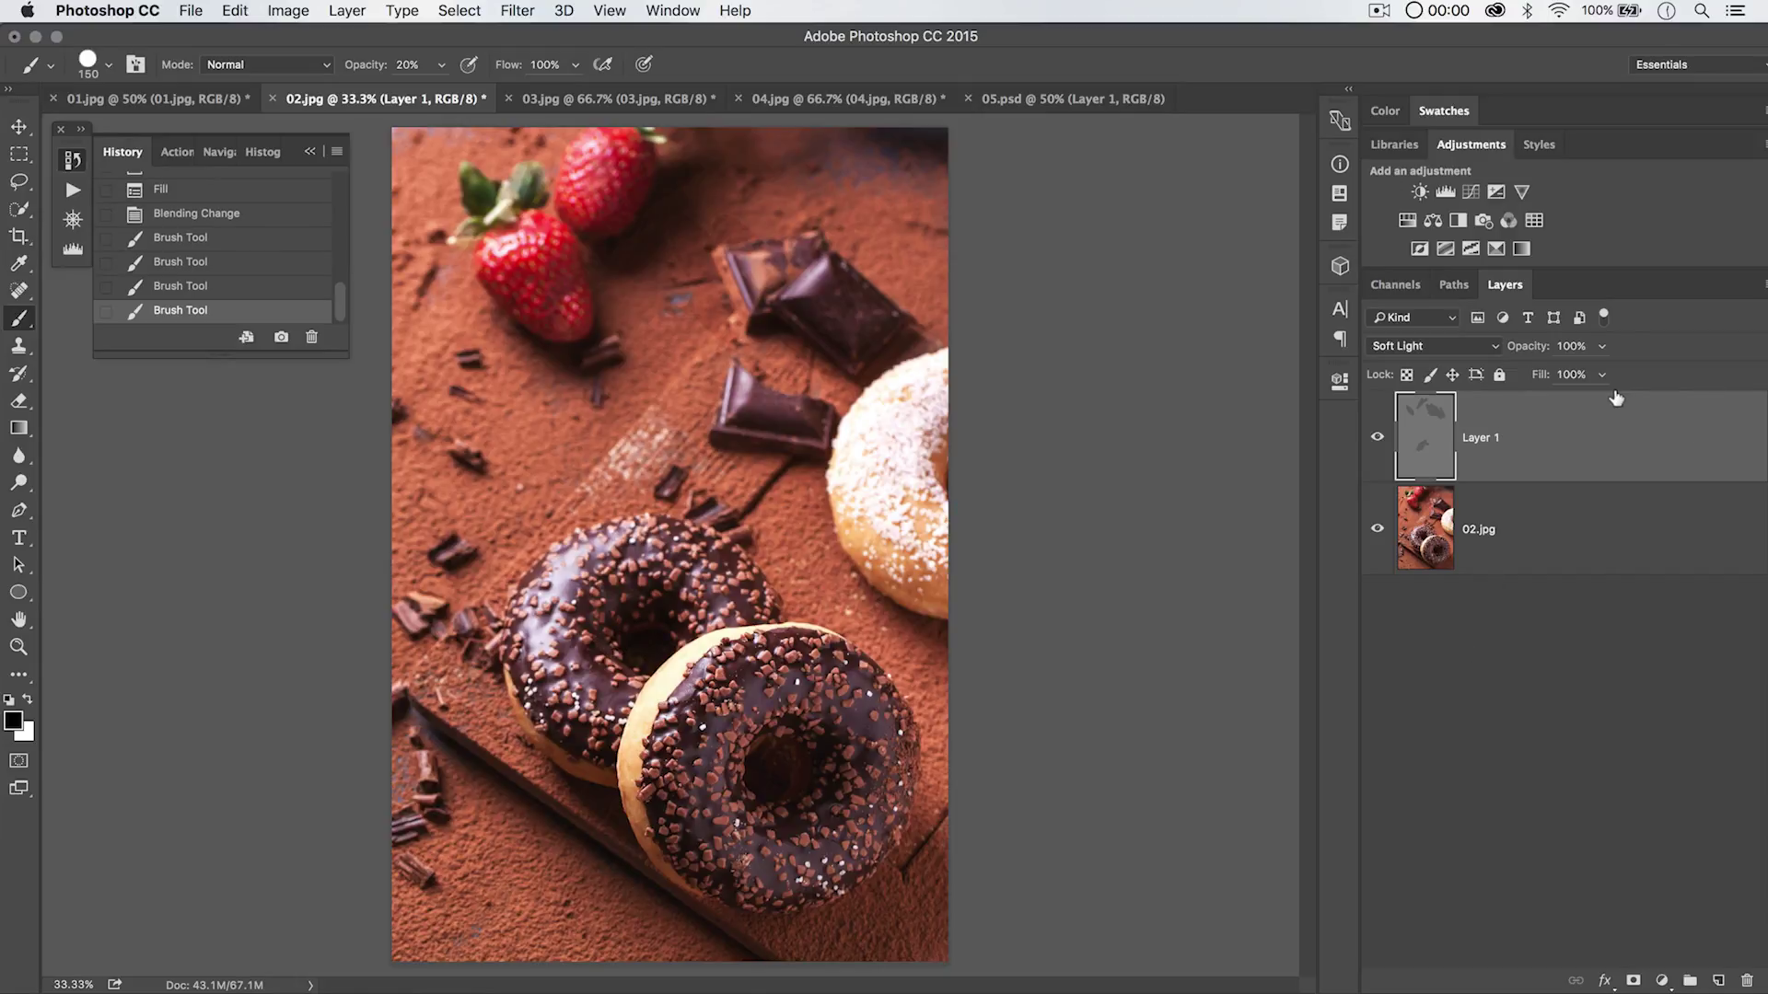
Delete the painted gray layer and close the floating History panel.
{"action": "key", "text": "Delete"}
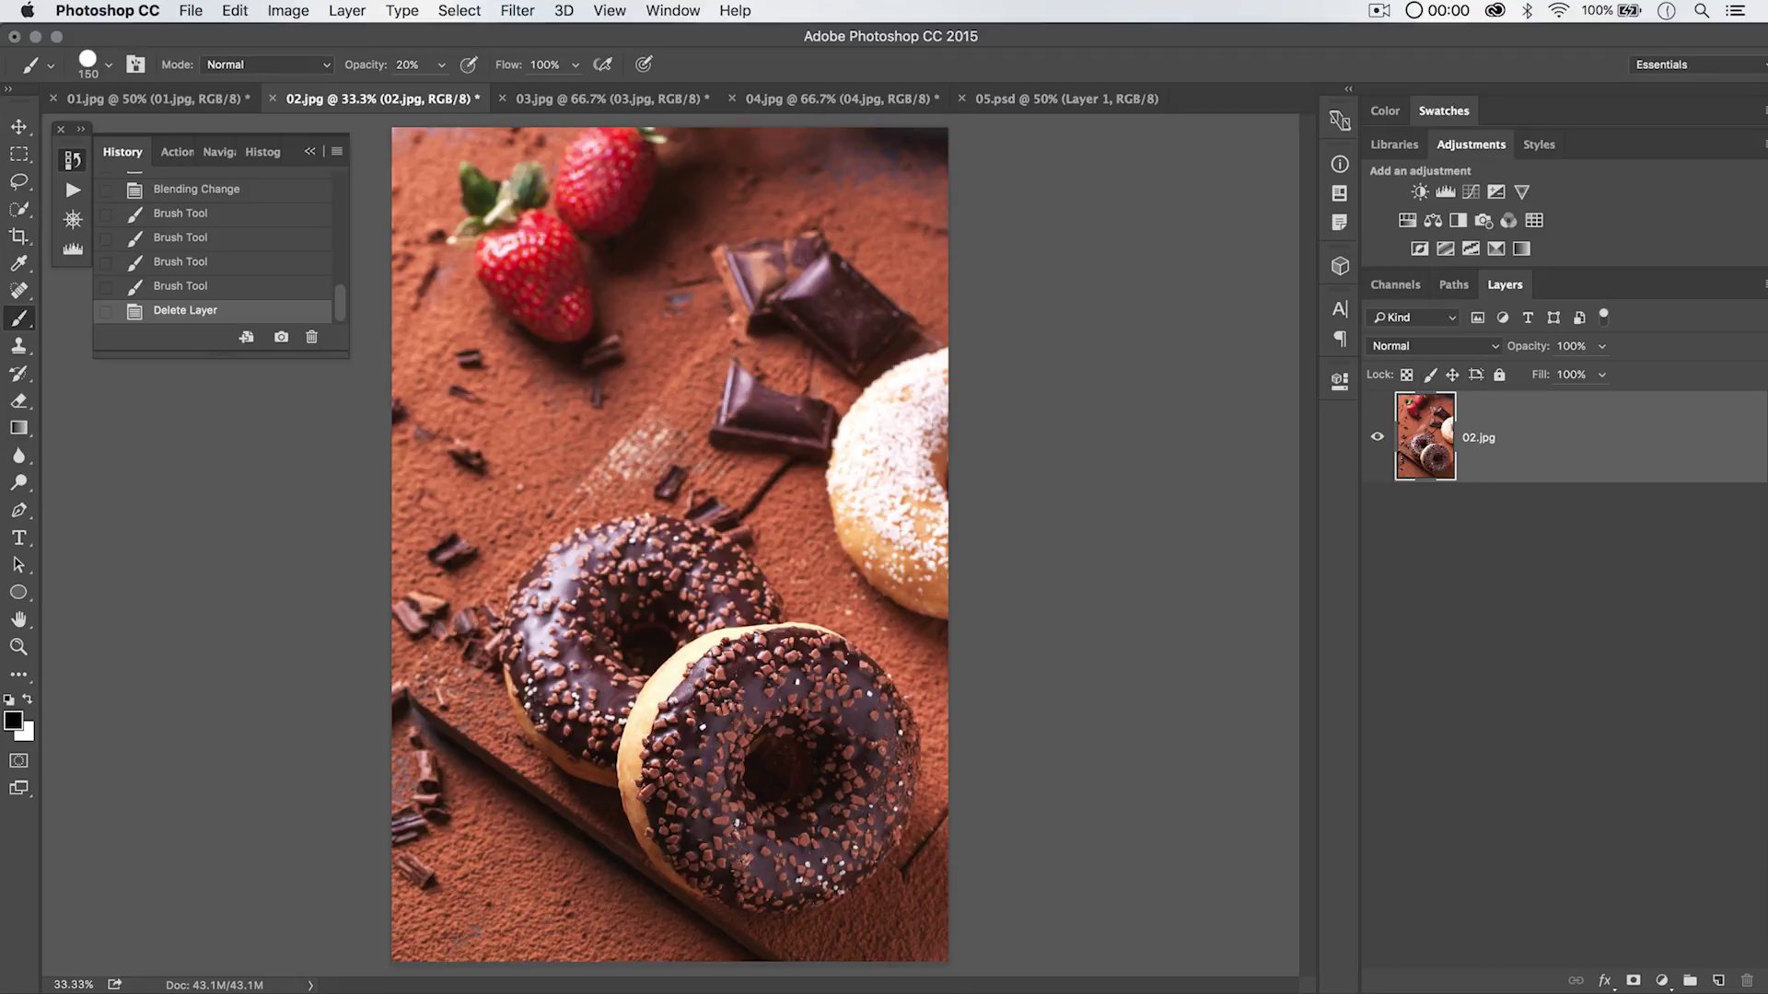
{"action": "left_click", "coordinate": [236, 11]}
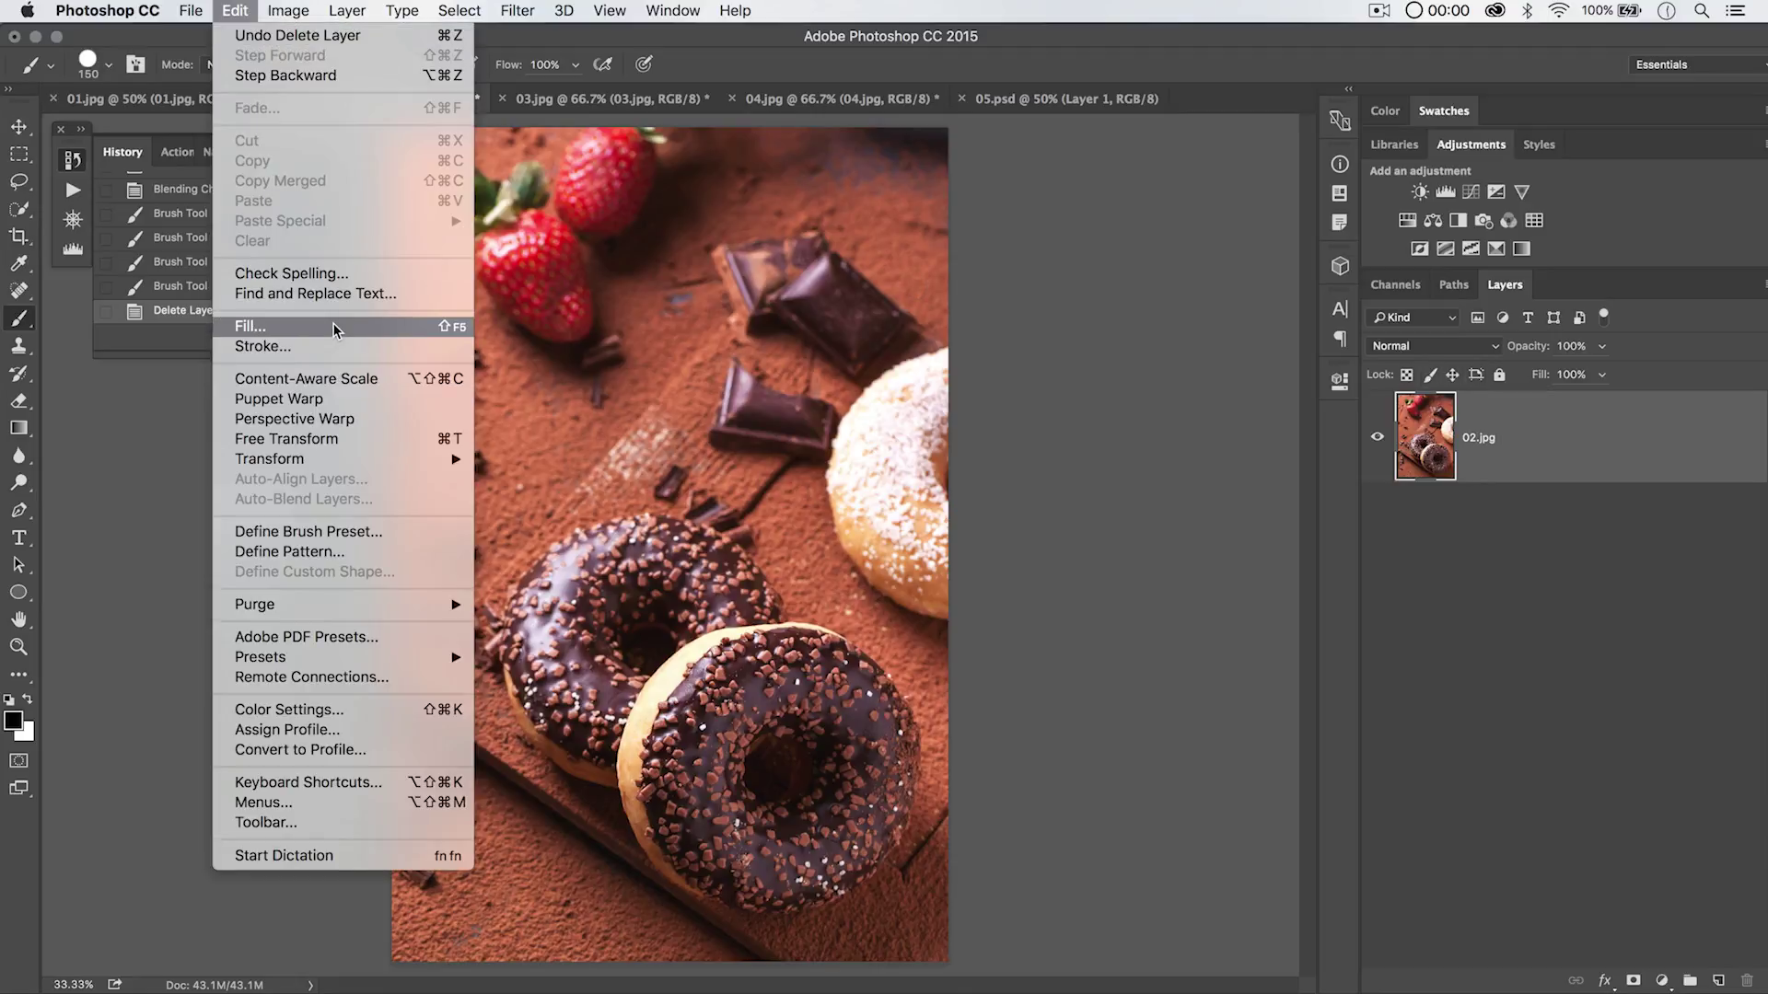
{"action": "left_click", "coordinate": [1046, 482]}
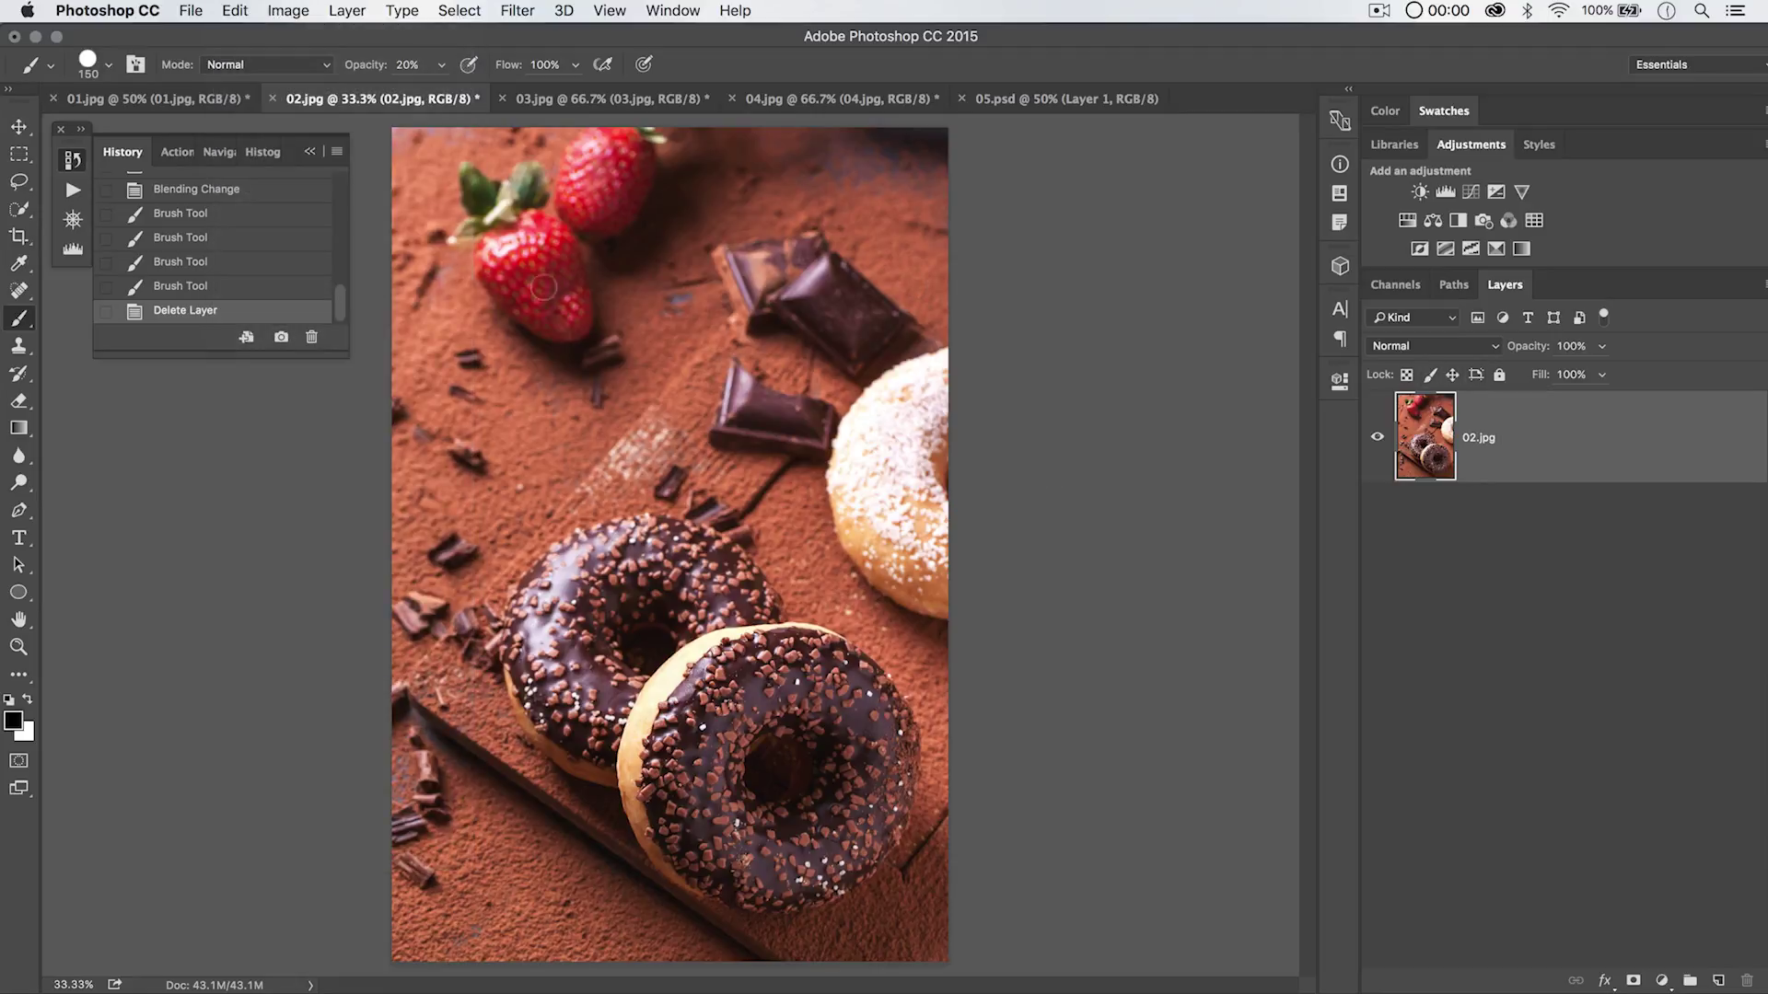
{"action": "left_click", "coordinate": [62, 131]}
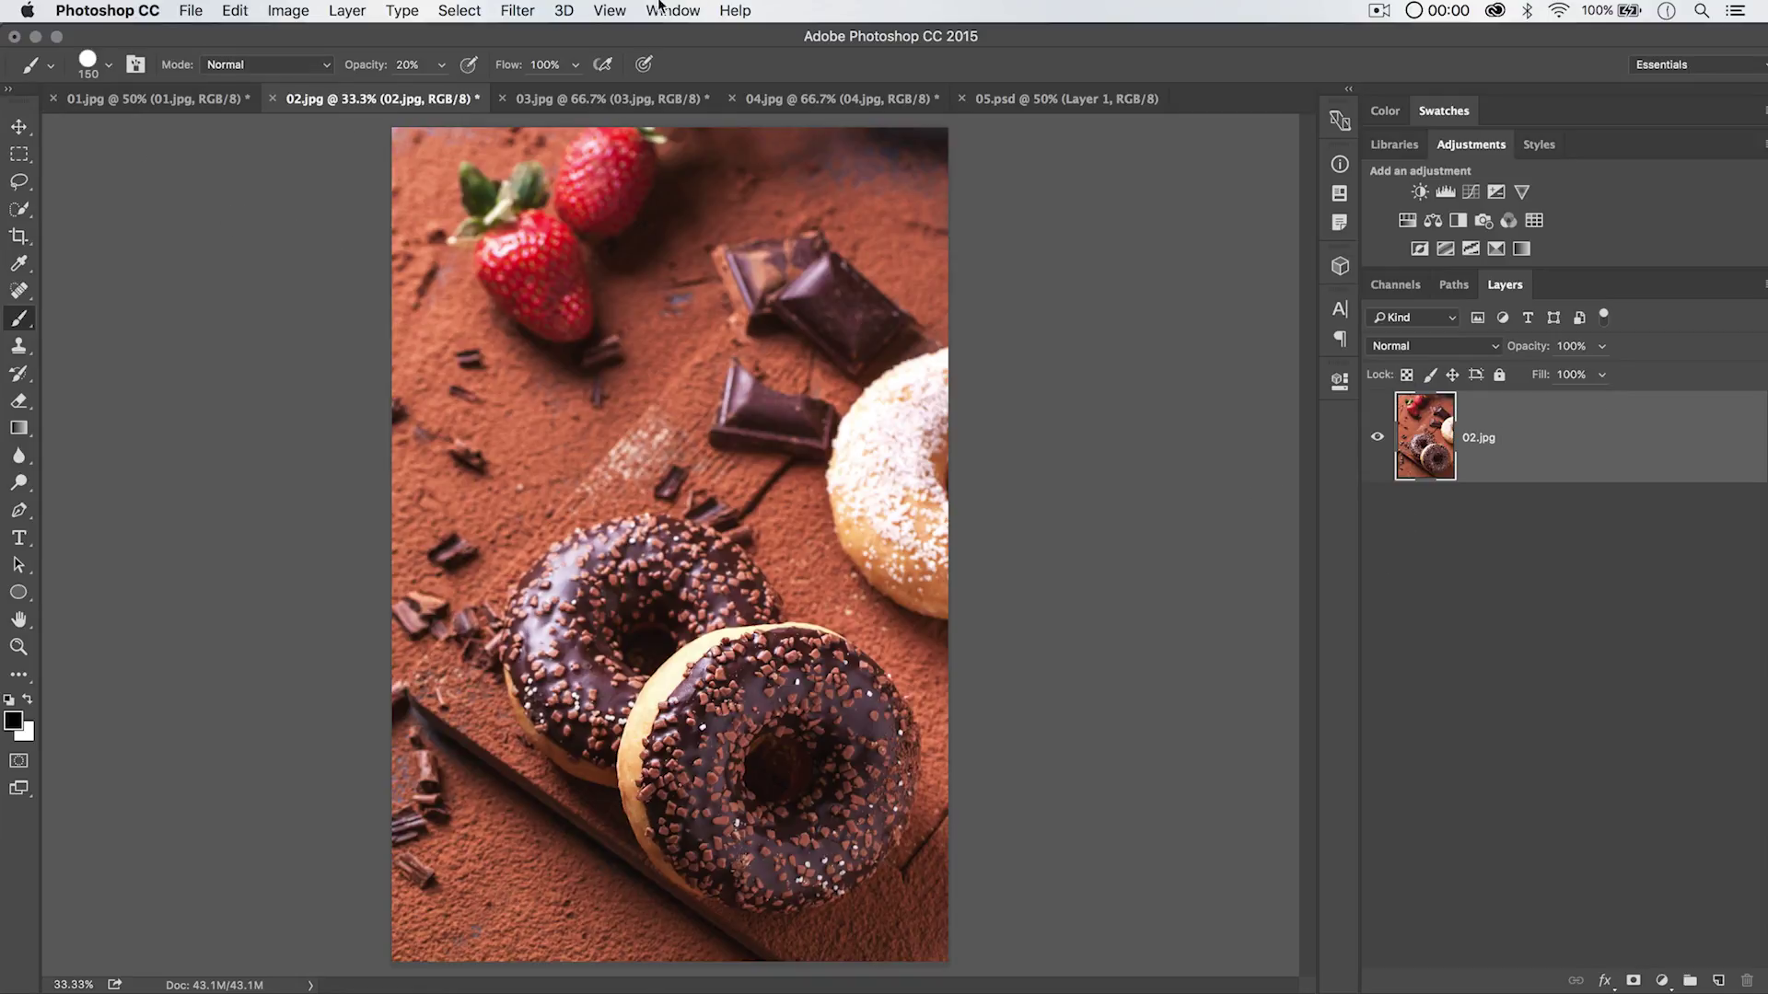
Add a Solid Color fill layer, Color Fill 1, in red c22222.
{"action": "left_click", "coordinate": [346, 11]}
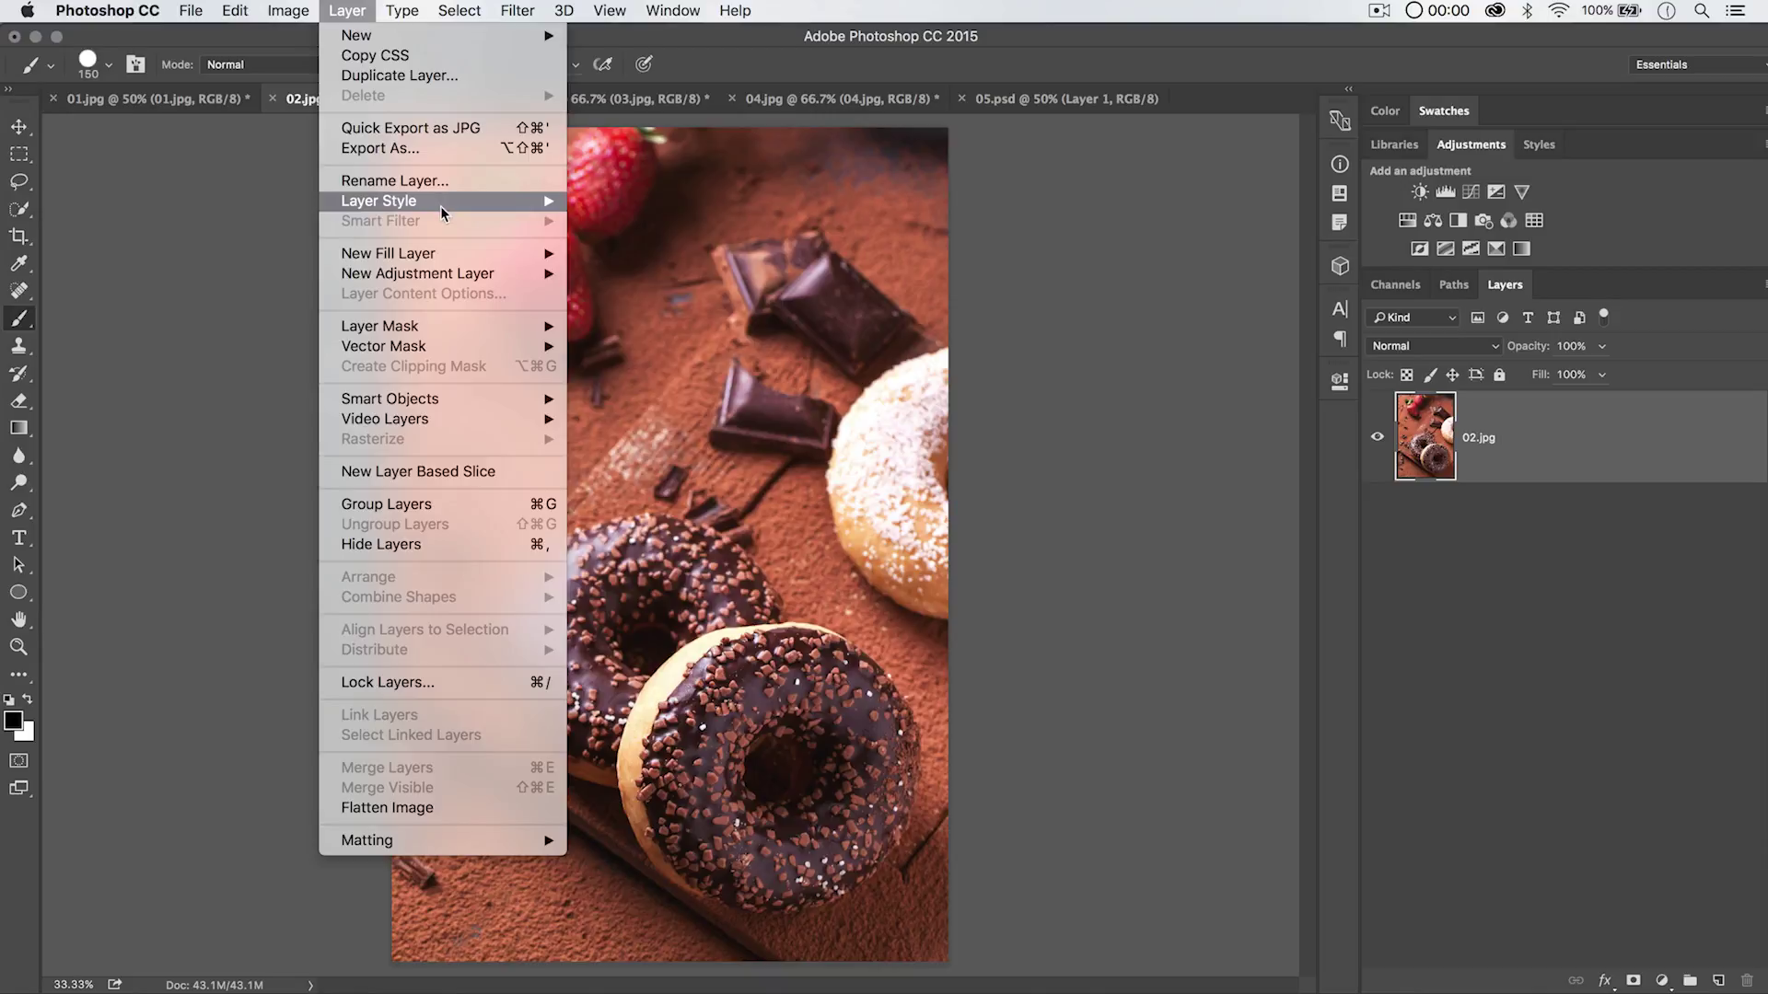
{"action": "mouse_move", "coordinate": [445, 263]}
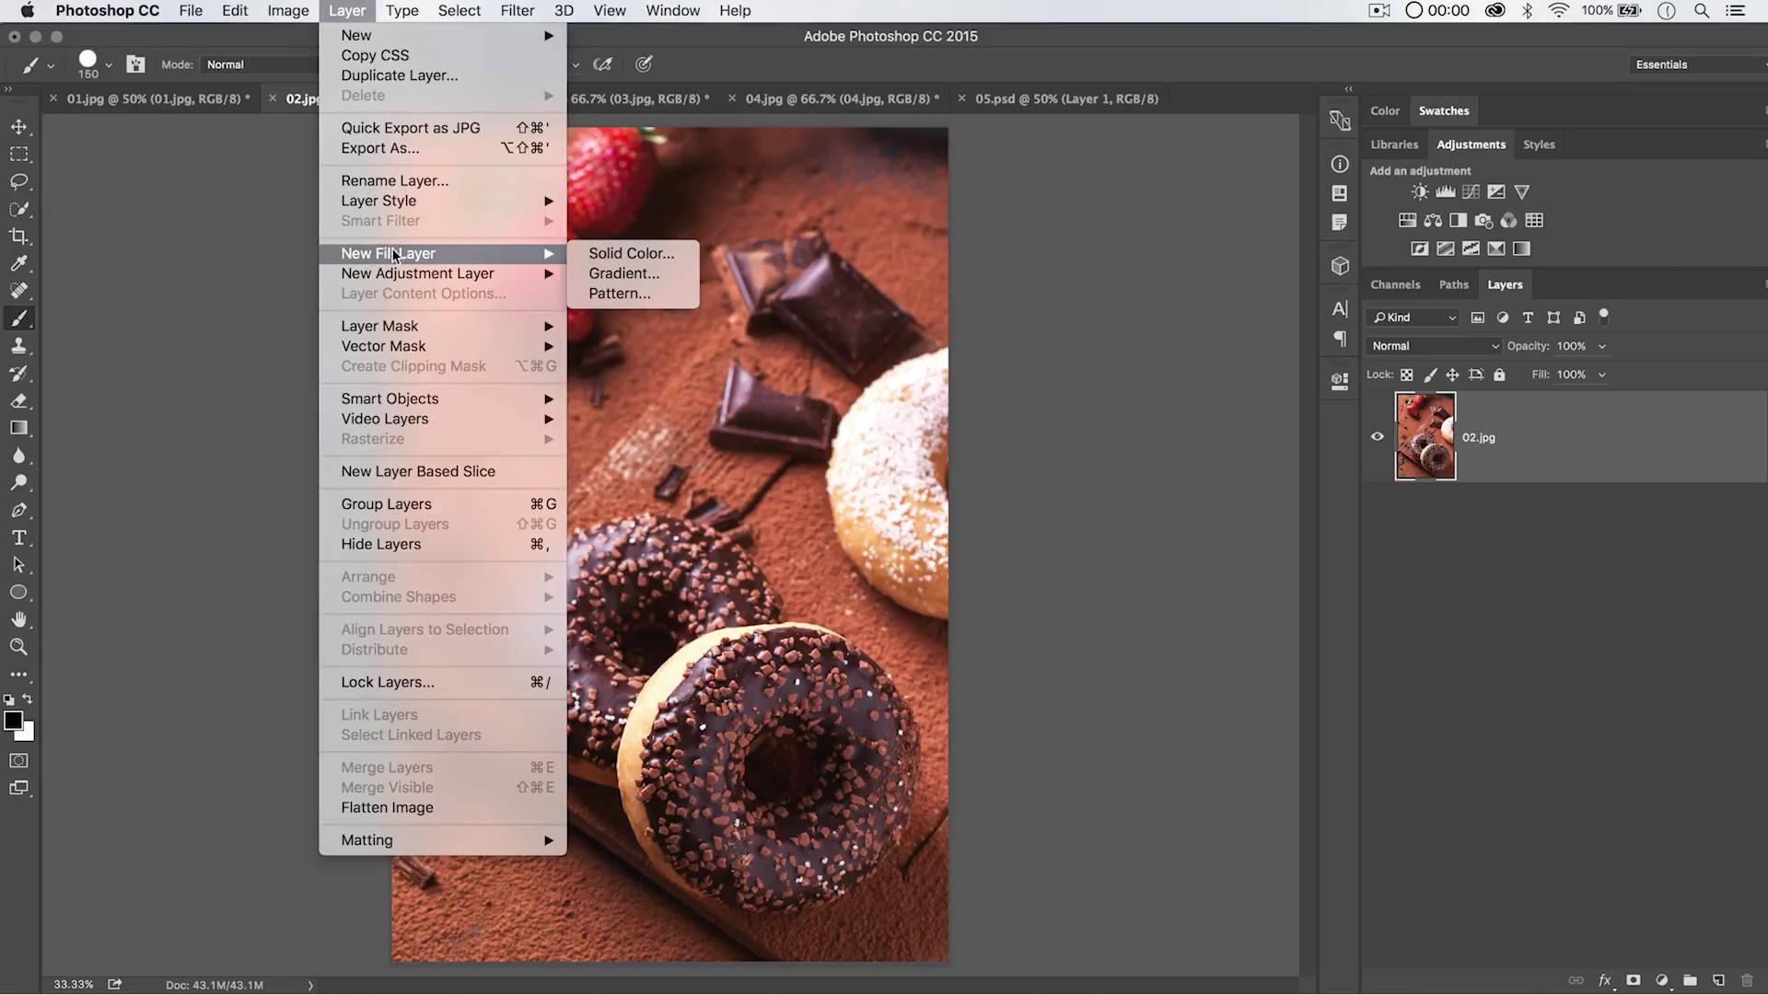
{"action": "left_click", "coordinate": [648, 252]}
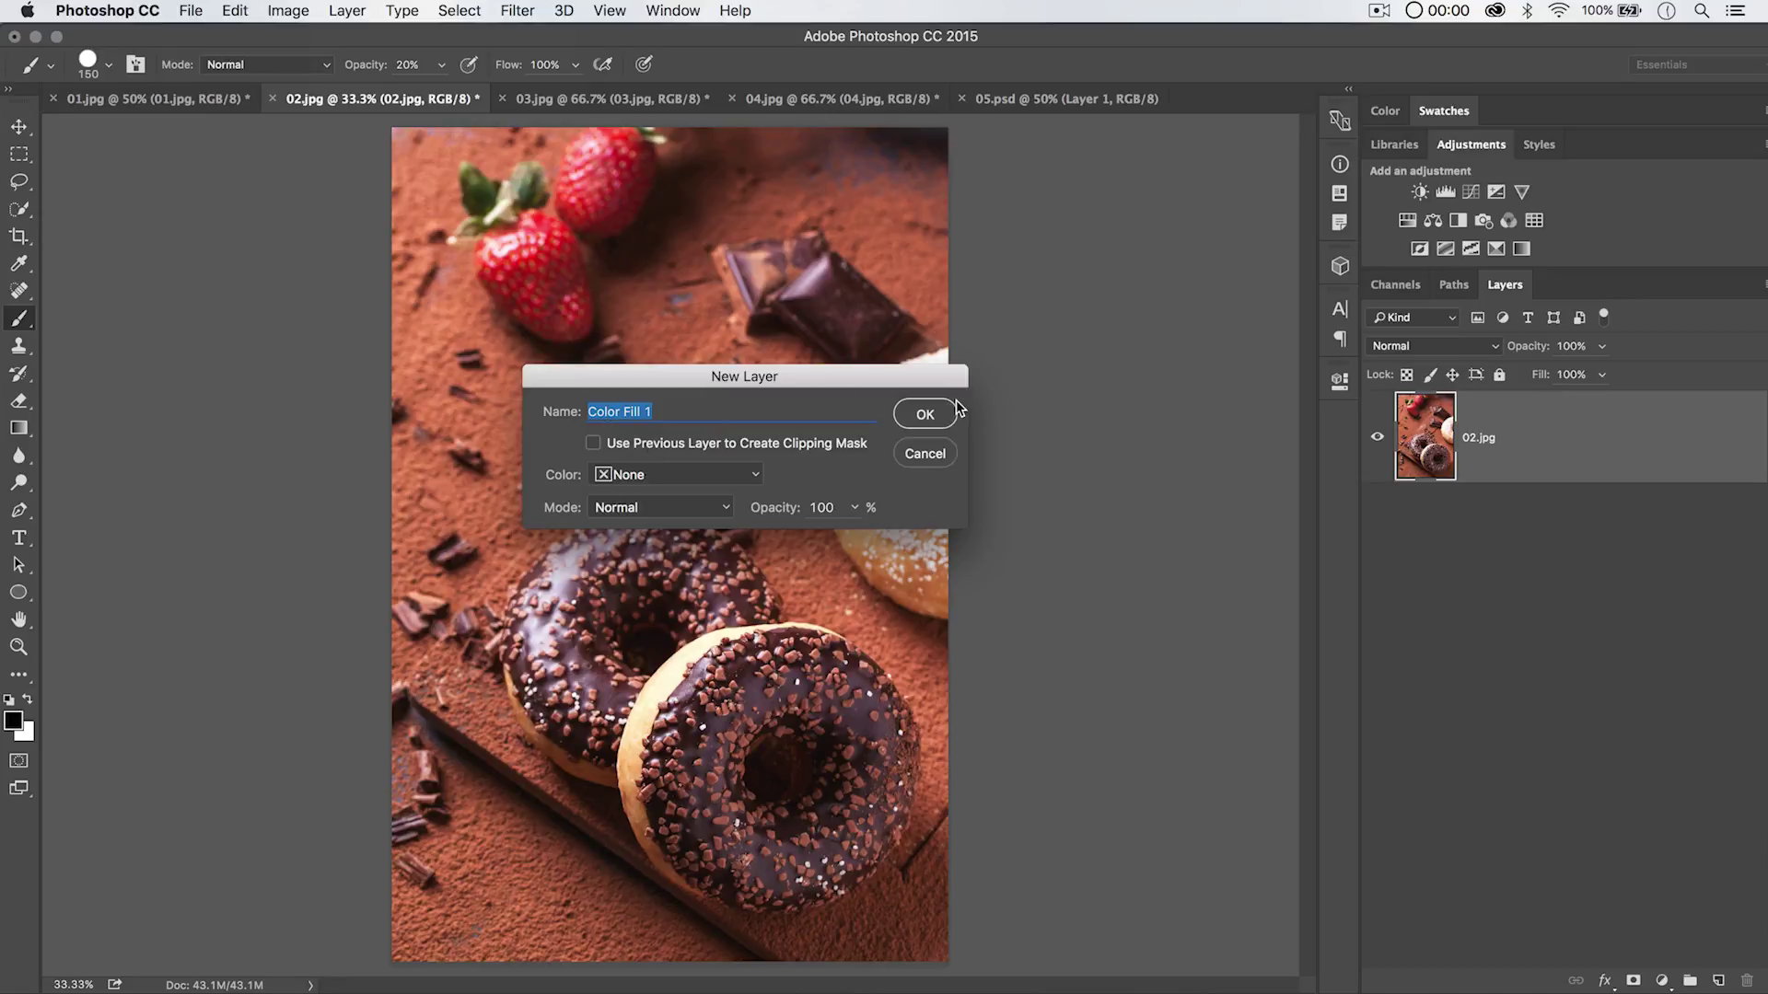
{"action": "left_click", "coordinate": [921, 412]}
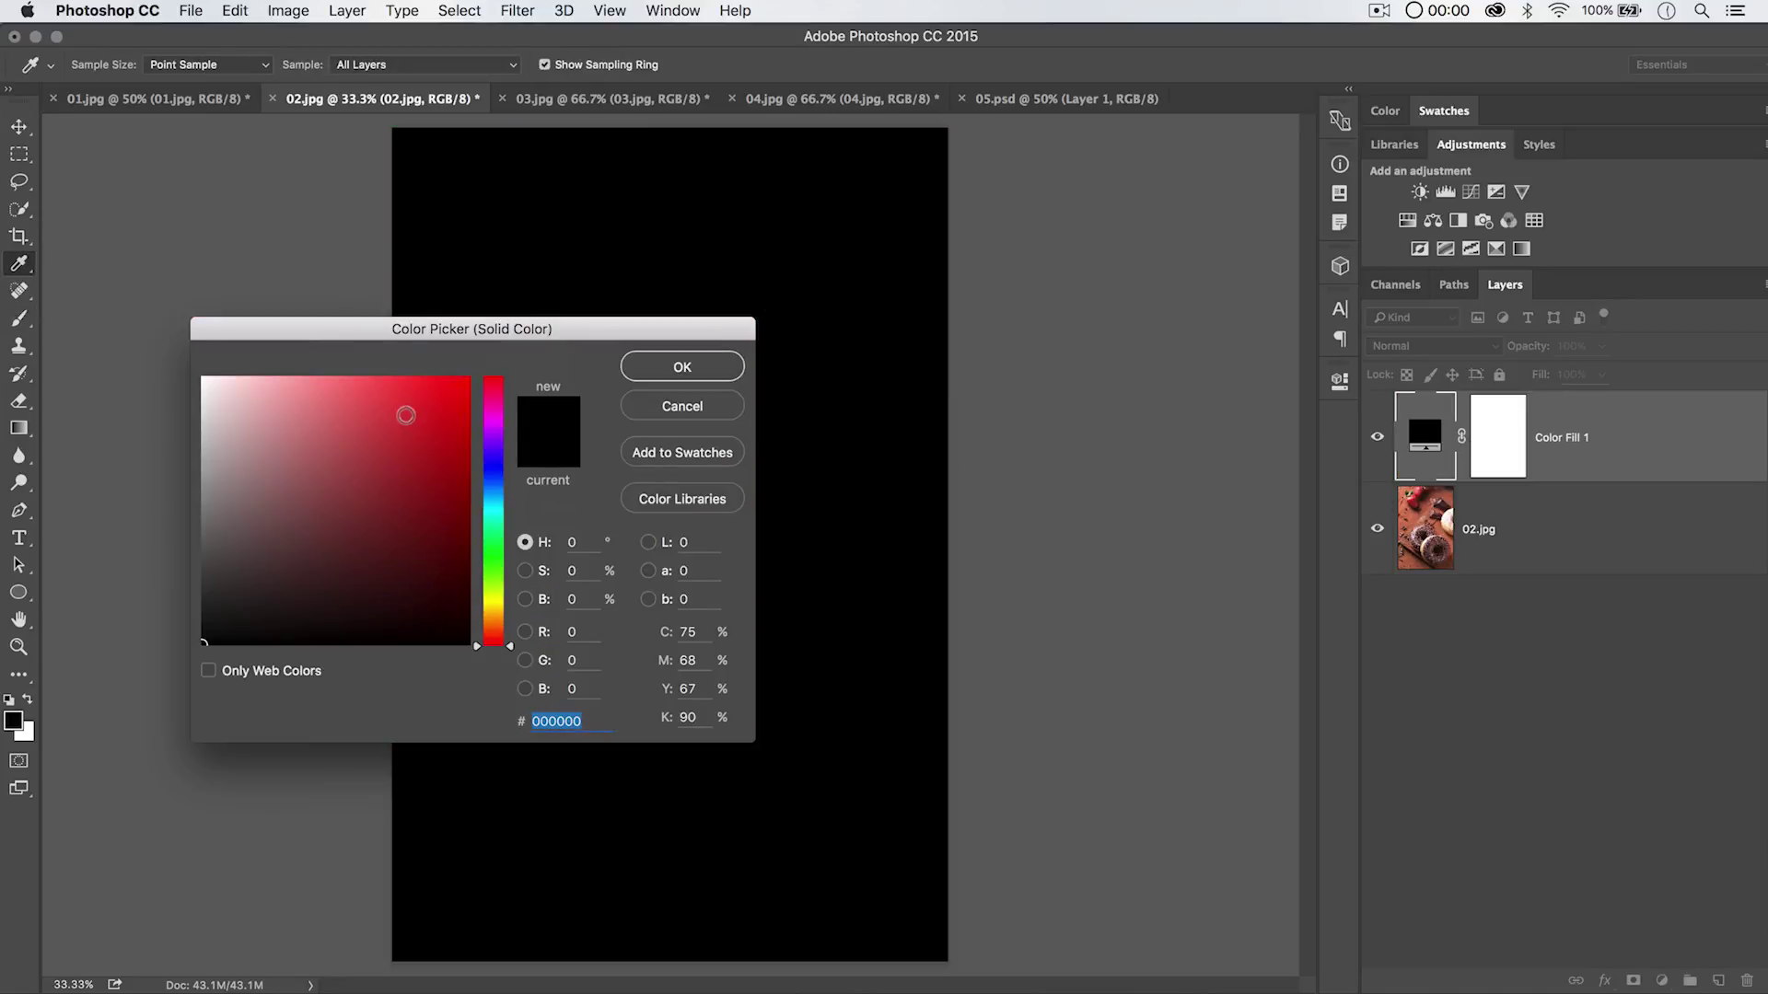
{"action": "mouse_move", "coordinate": [405, 415]}
{"action": "left_mouse_down"}
{"action": "mouse_move", "coordinate": [434, 442]}
{"action": "mouse_move", "coordinate": [375, 473]}
{"action": "mouse_move", "coordinate": [422, 441]}
{"action": "left_mouse_up"}
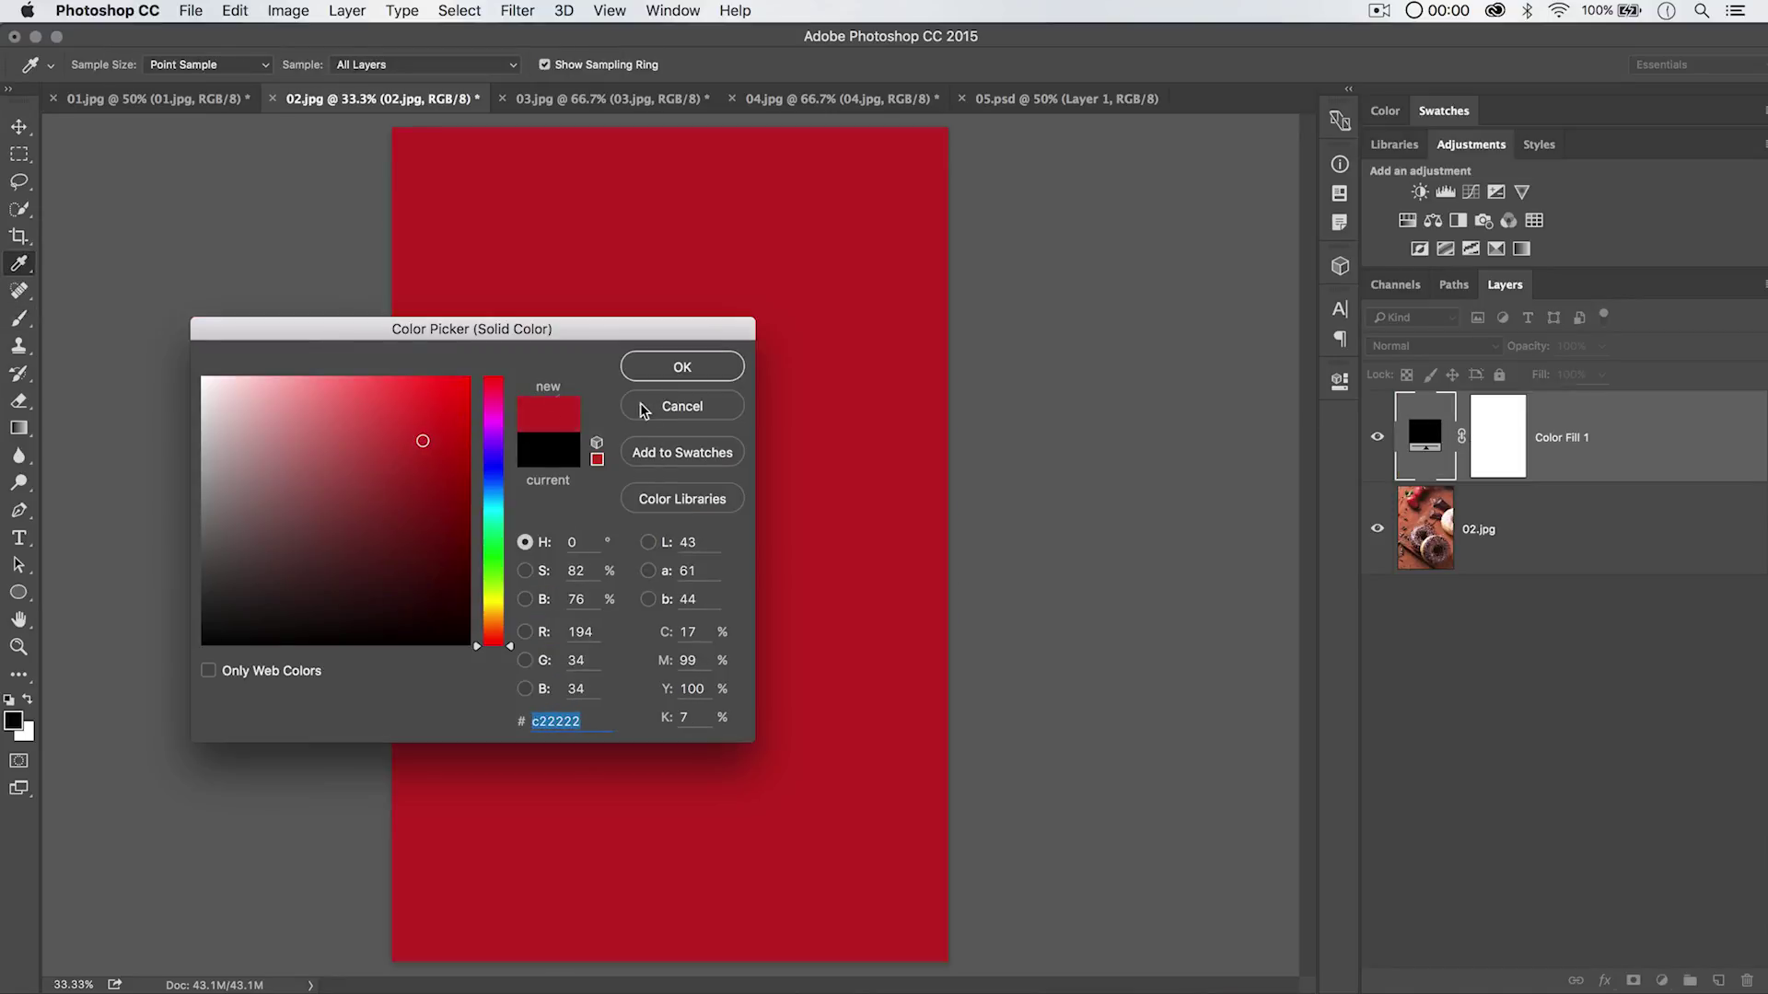
{"action": "left_click", "coordinate": [676, 367]}
Blend Color Fill 1 as Soft Light and lower its opacity to 35%.
{"action": "key", "text": "b"}
{"action": "left_click", "coordinate": [1426, 348]}
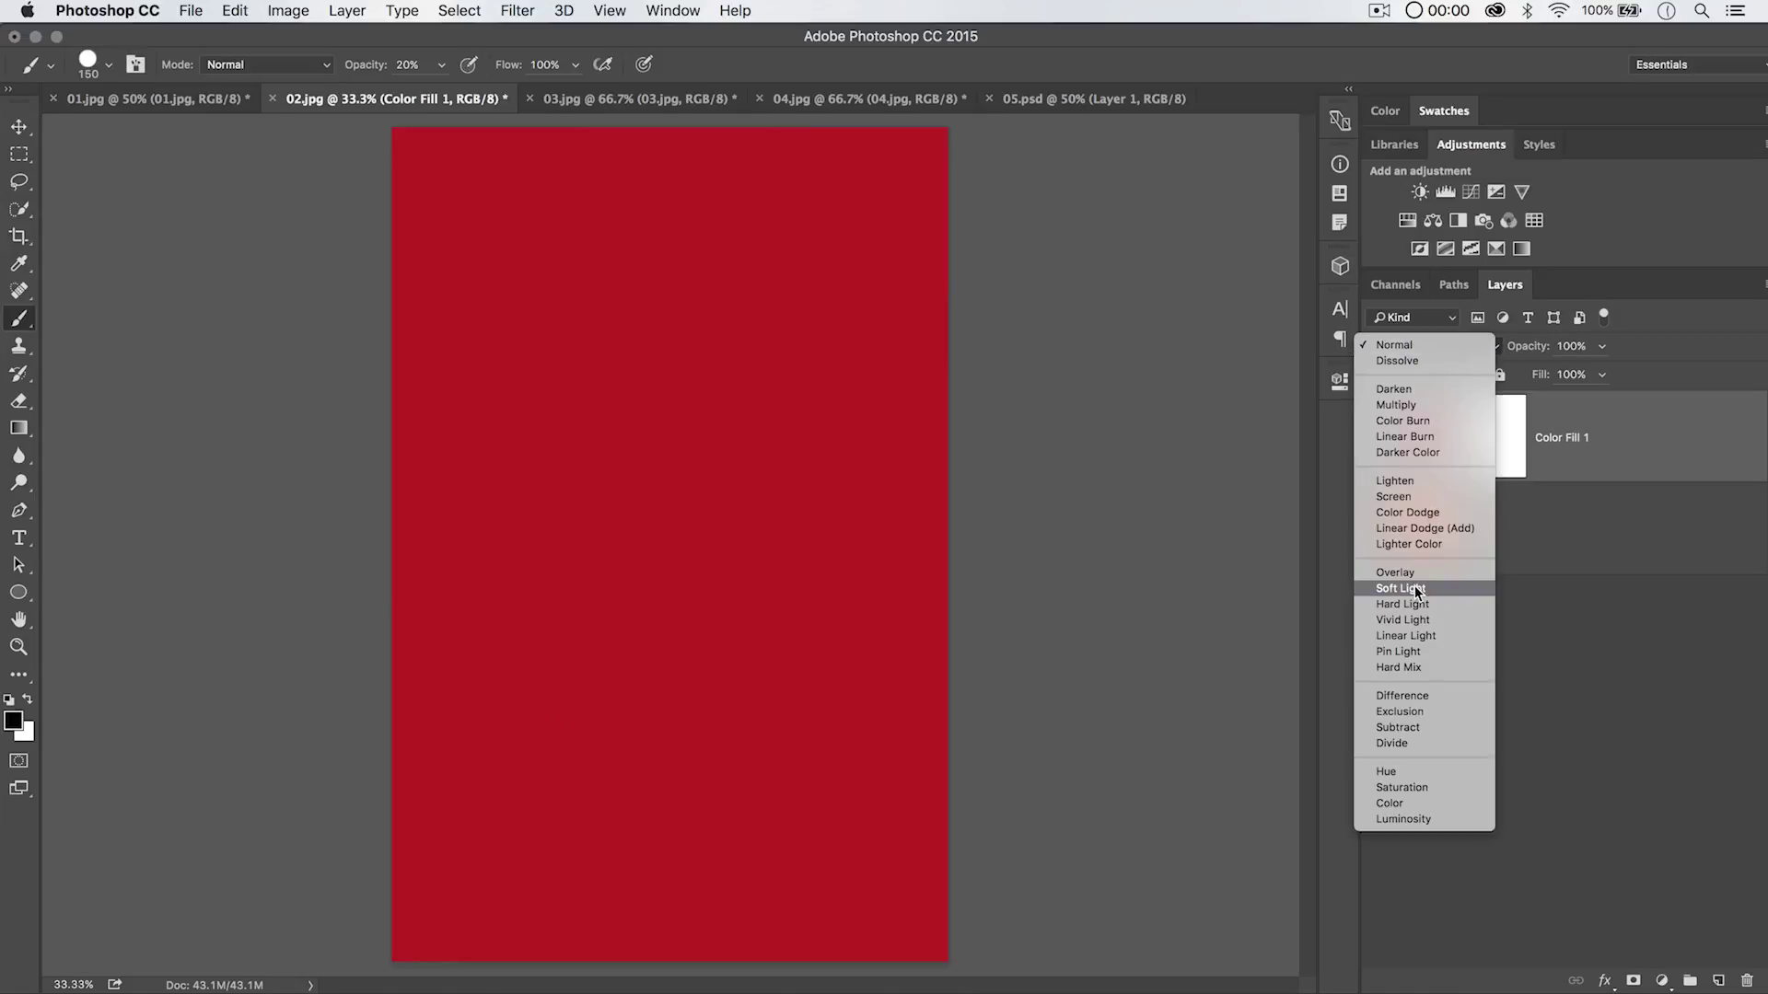
{"action": "left_click", "coordinate": [1401, 400]}
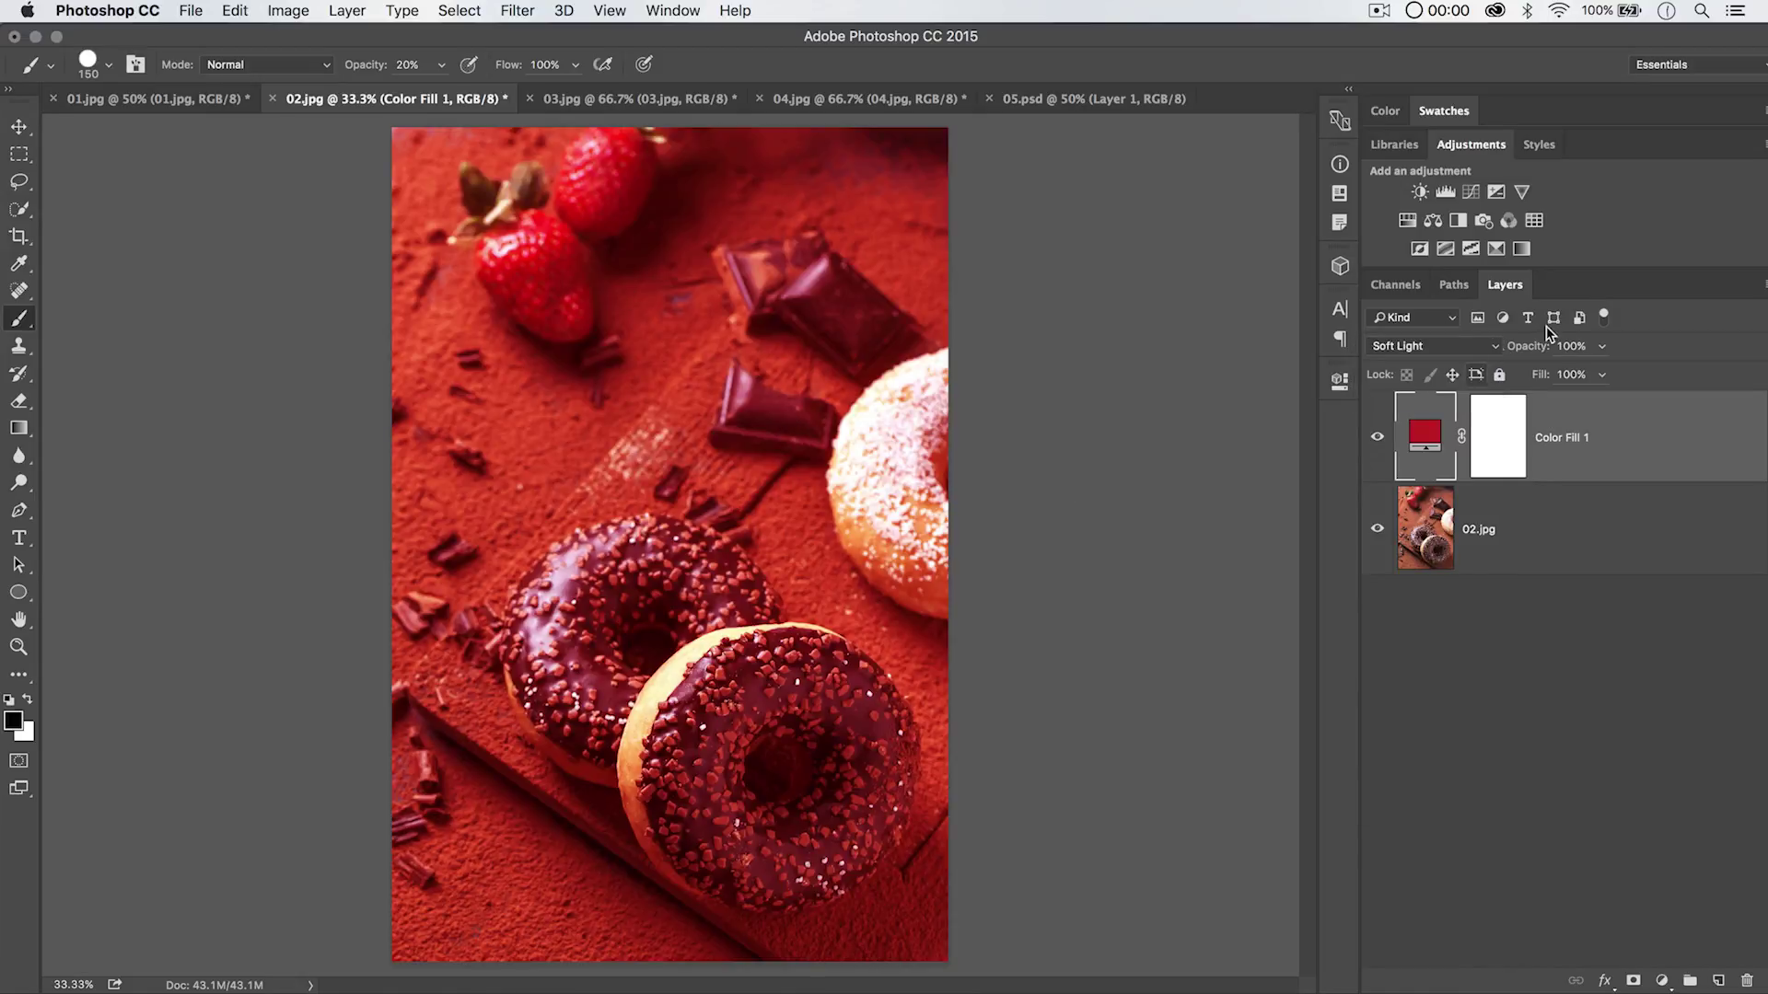
{"action": "left_click_drag", "start_coordinate": [1532, 344], "coordinate": [1466, 346]}
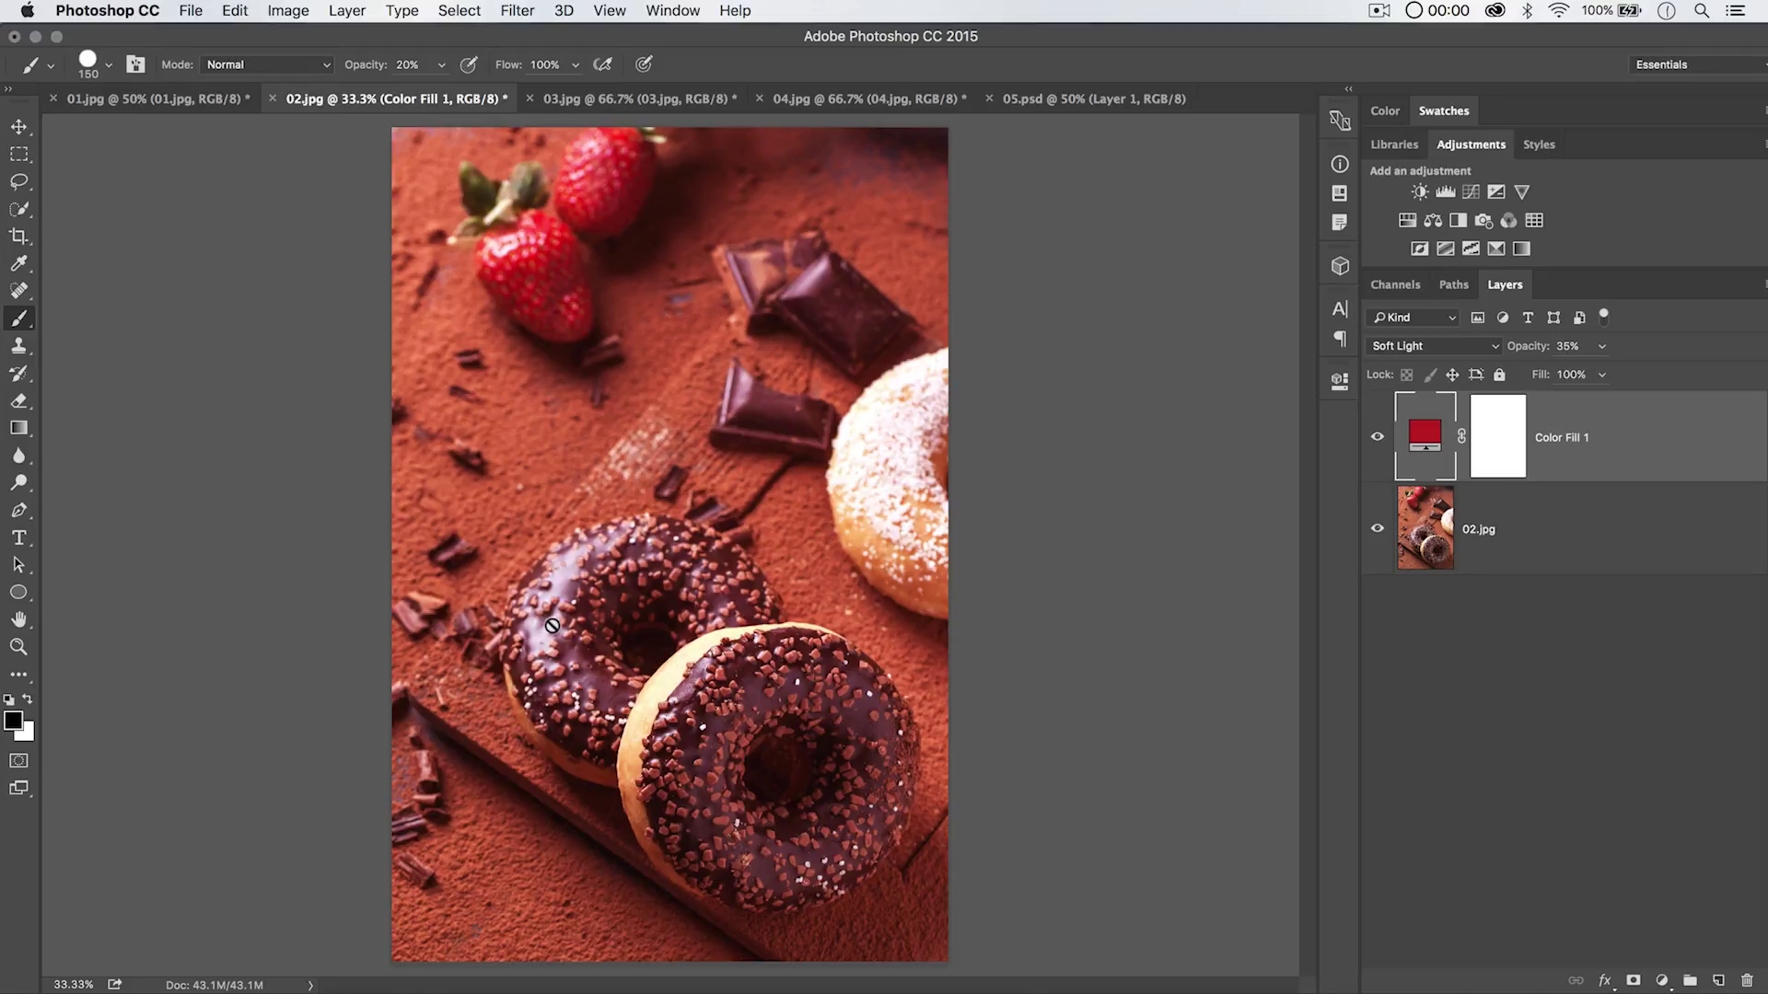
Change Color Fill 1's colour from red to green.
{"action": "double_click", "coordinate": [1420, 432]}
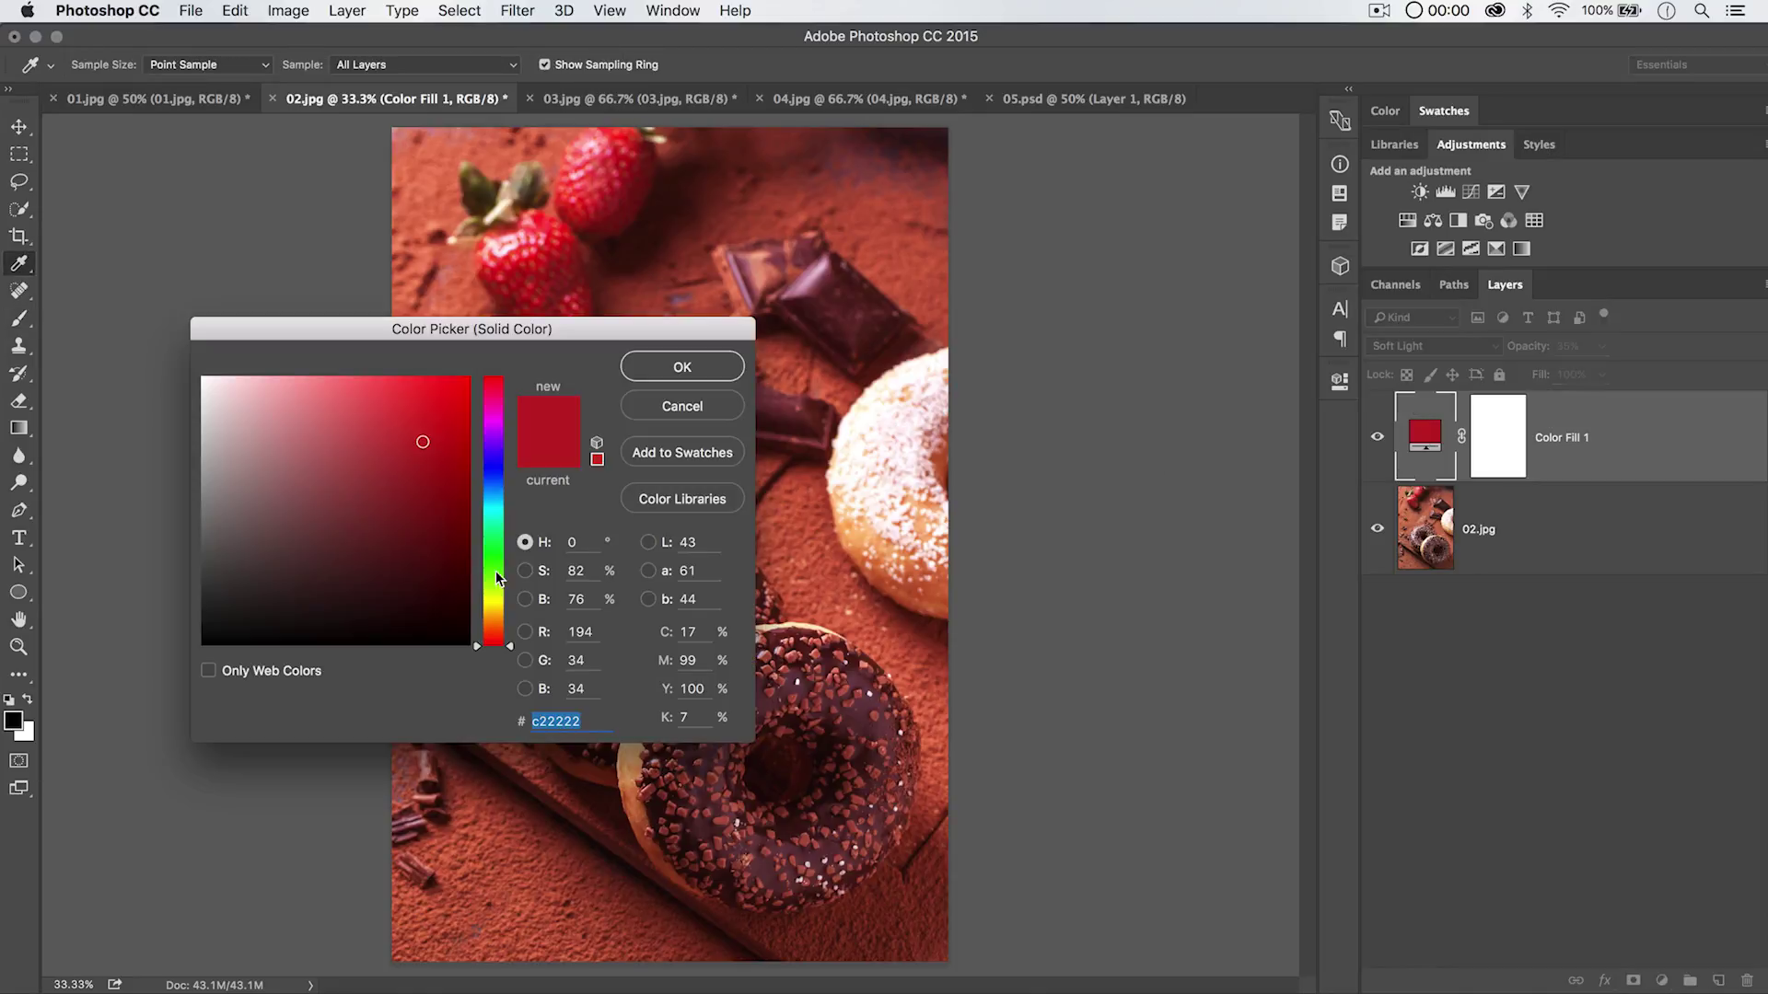
{"action": "left_click_drag", "start_coordinate": [498, 580], "coordinate": [494, 559]}
{"action": "left_click", "coordinate": [683, 366]}
{"action": "key", "text": "b"}
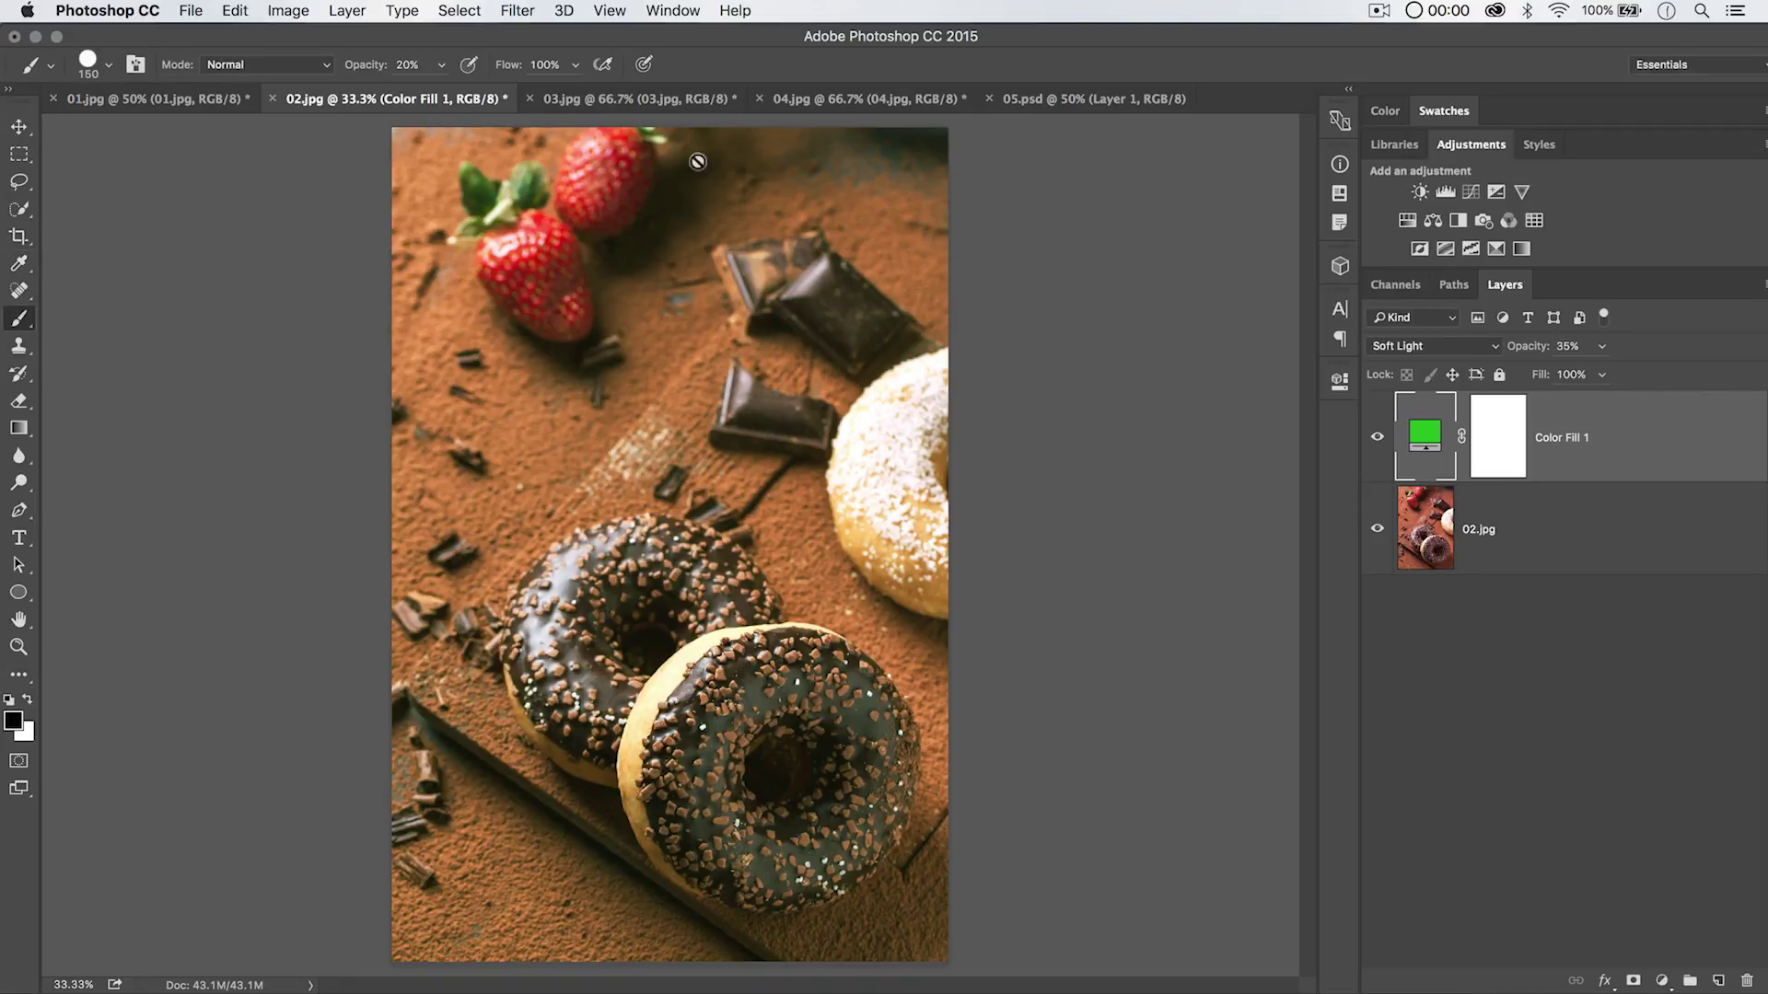
Fill Color Fill 1 with yellow sampled from the donut, then with white.
{"action": "left_click", "coordinate": [17, 266]}
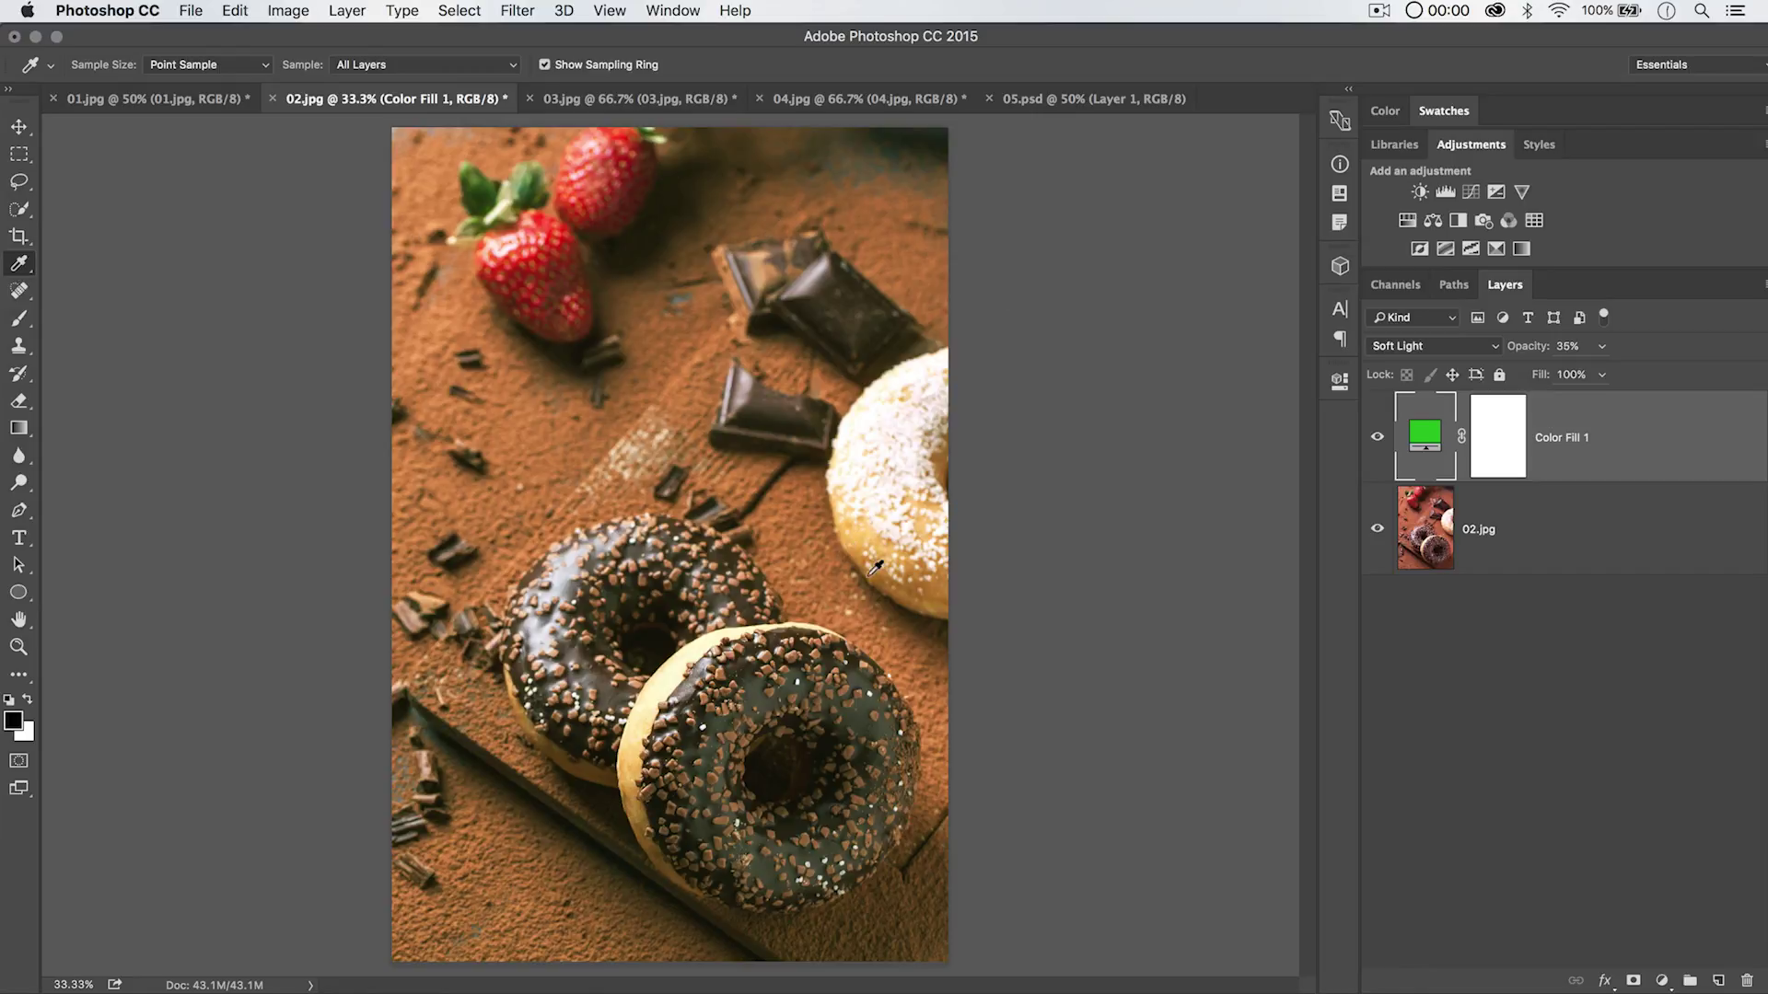
{"action": "right_click", "coordinate": [862, 536]}
{"action": "left_click", "coordinate": [864, 533]}
{"action": "key", "text": "alt+BackSpace"}
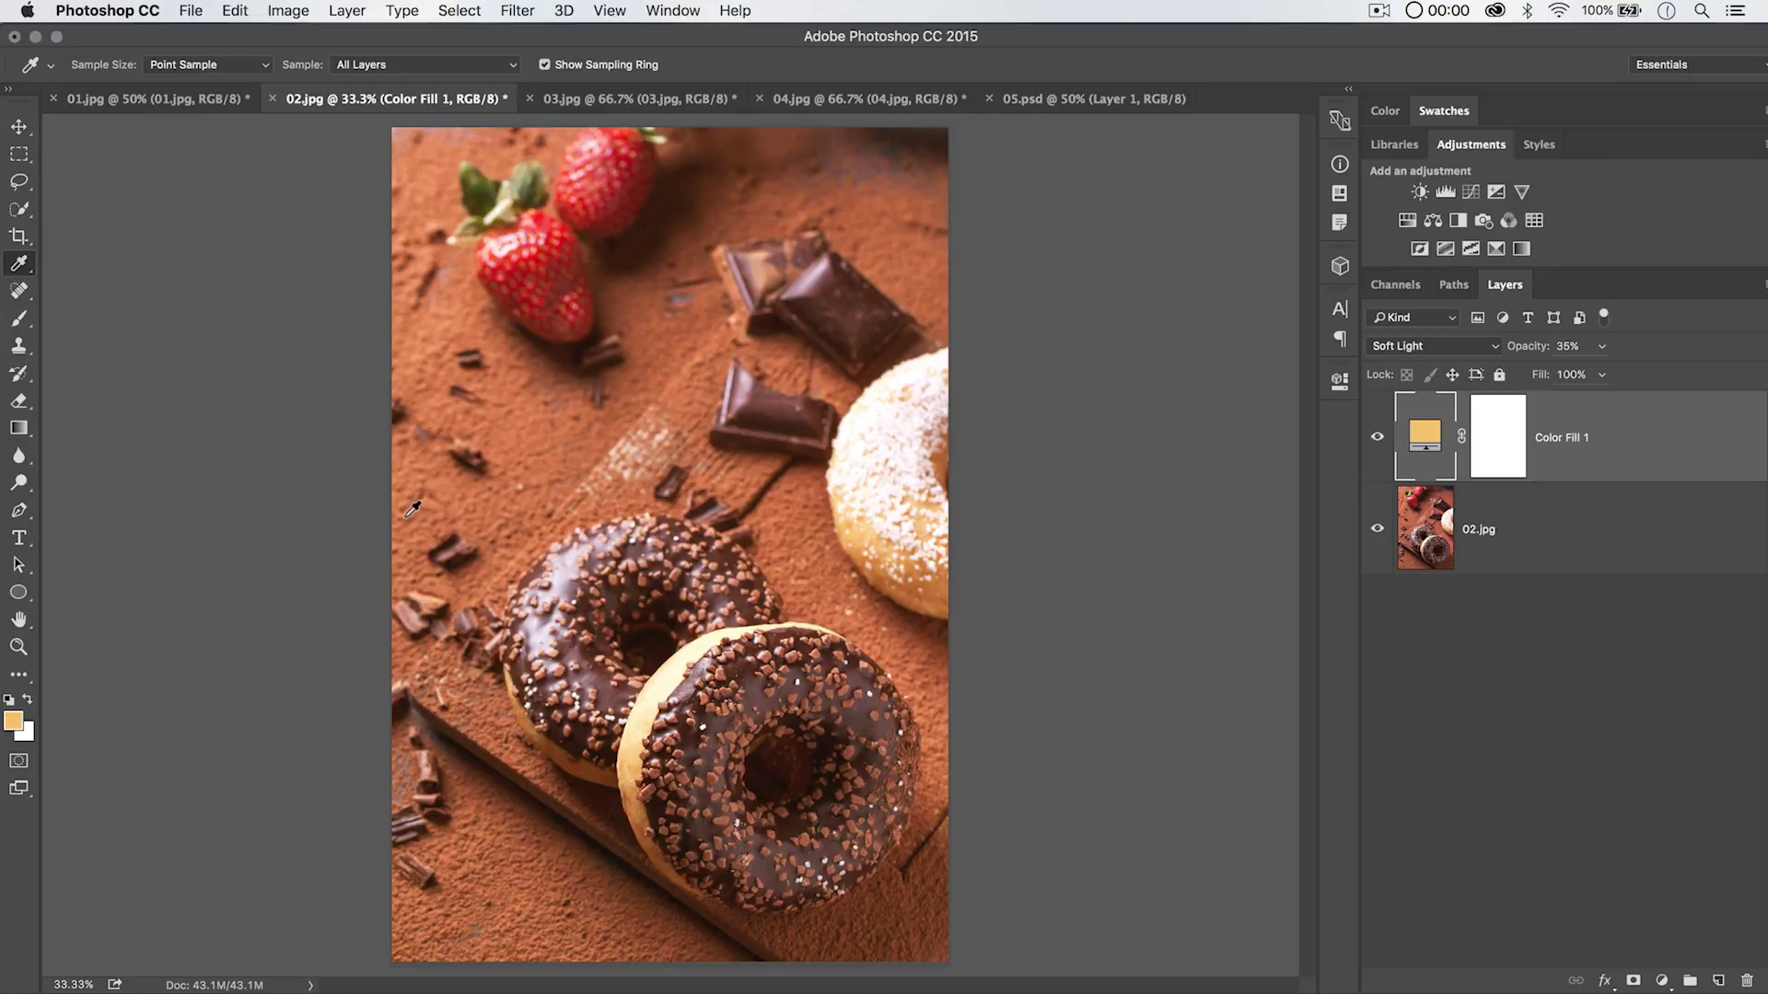
{"action": "key", "text": "x"}
{"action": "key", "text": "alt+BackSpace"}
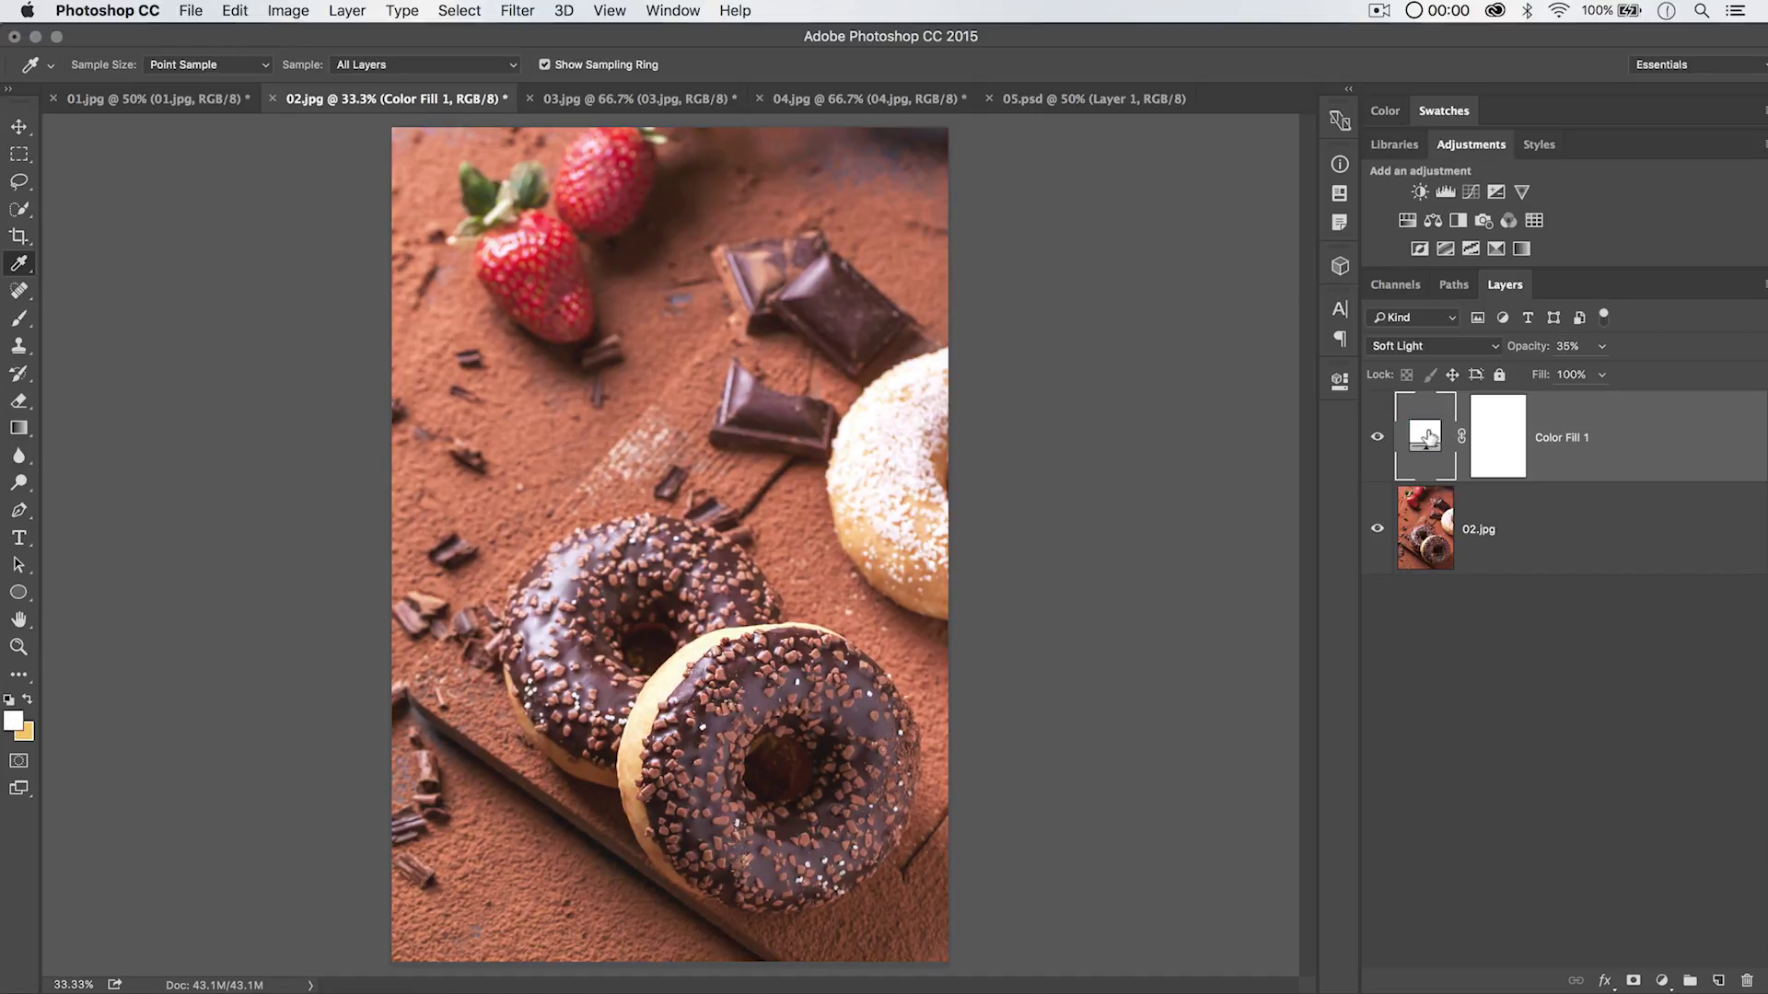
Undo the white fill and recolor Color Fill 1 to darker orange db981c.
{"action": "key", "text": "super+BackSpace"}
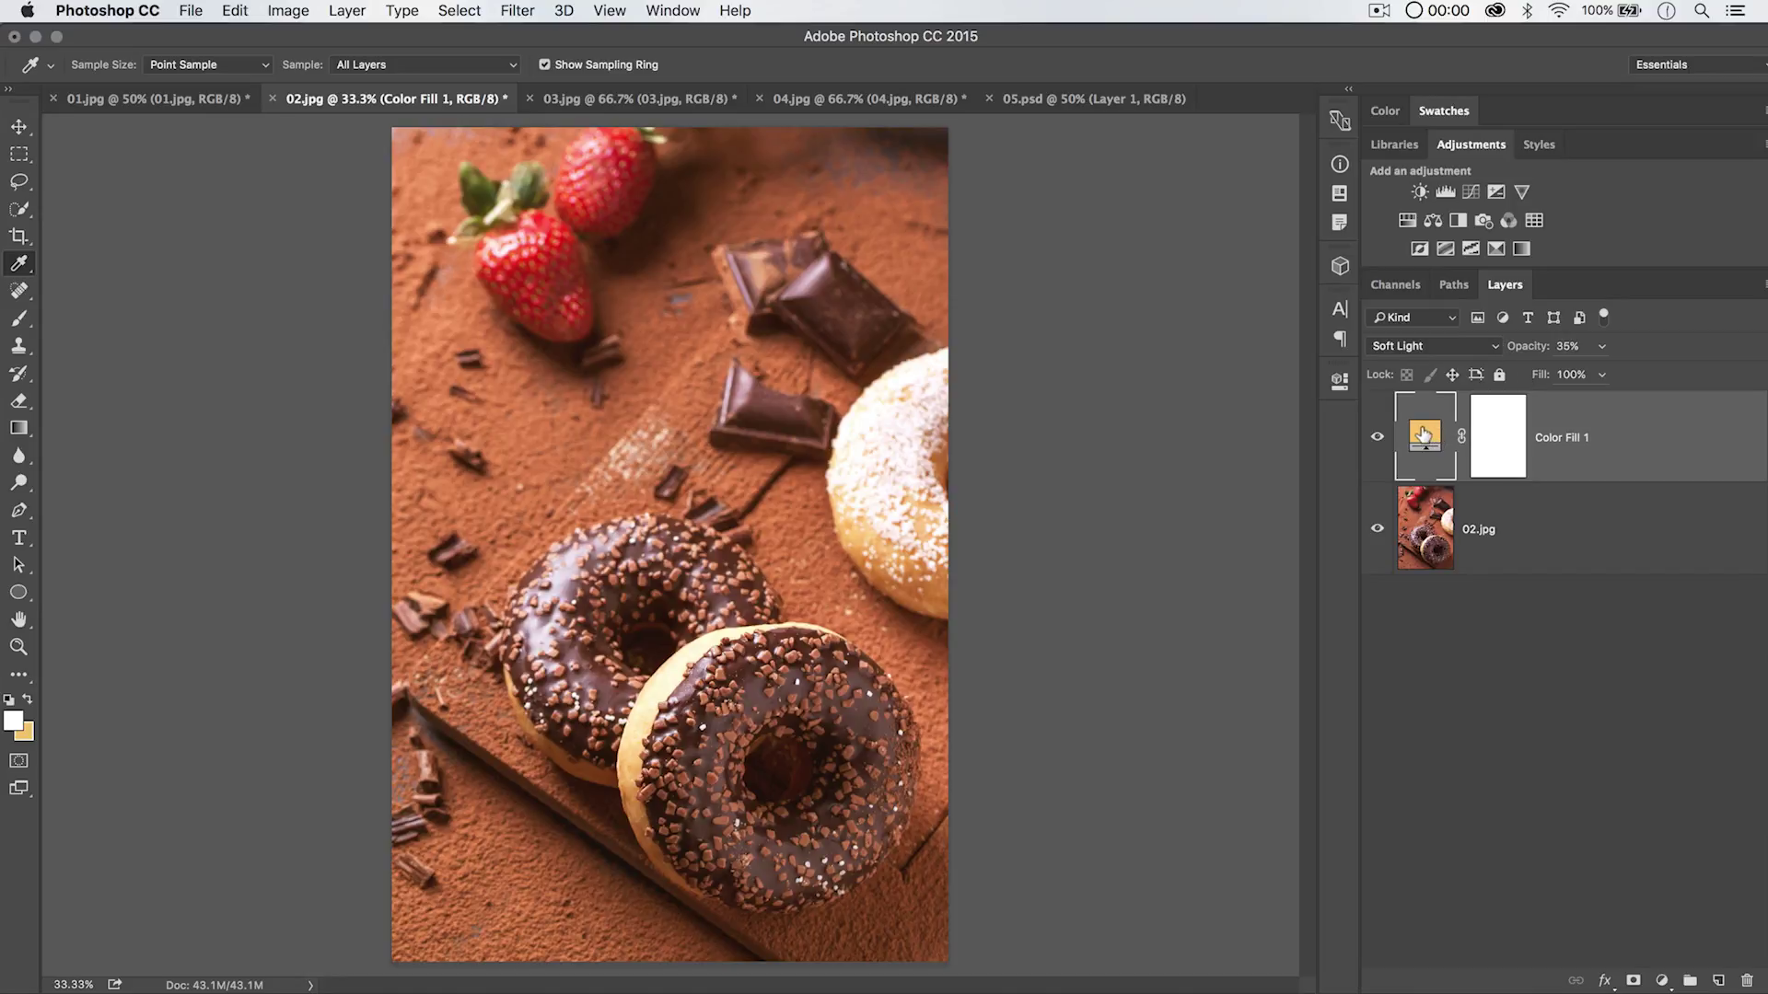
{"action": "double_click", "coordinate": [1415, 430]}
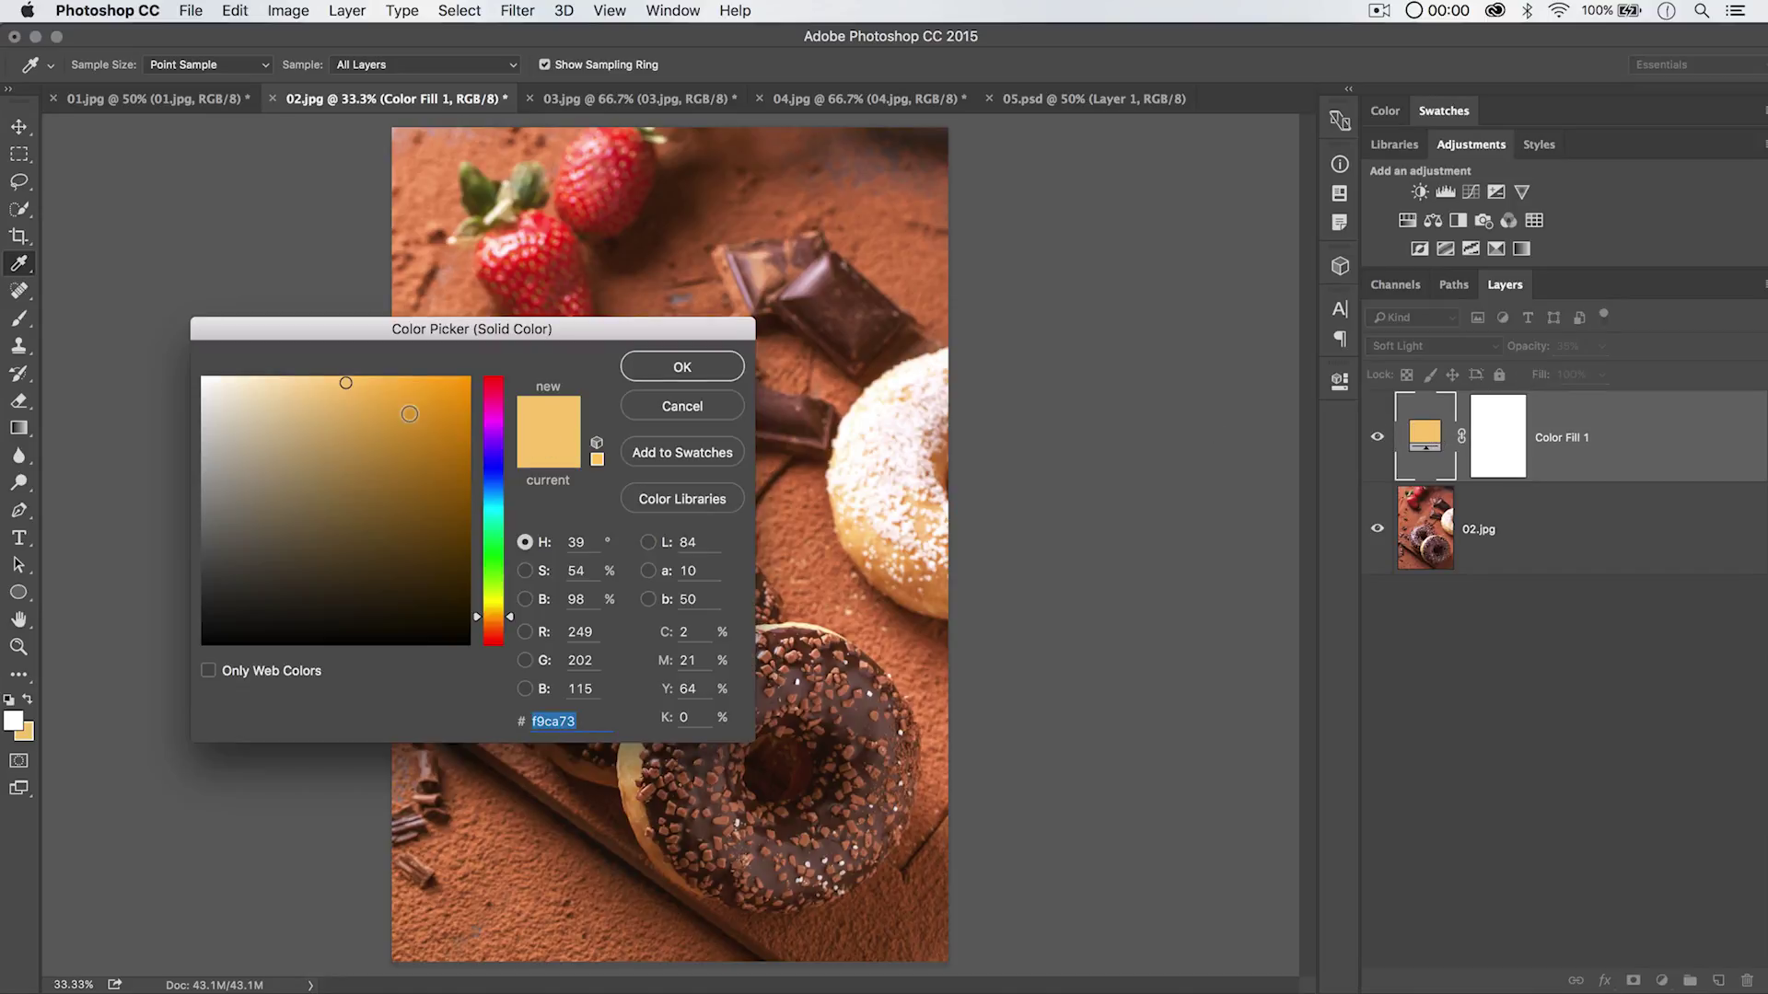
{"action": "left_click", "coordinate": [436, 415]}
{"action": "left_click", "coordinate": [659, 369]}
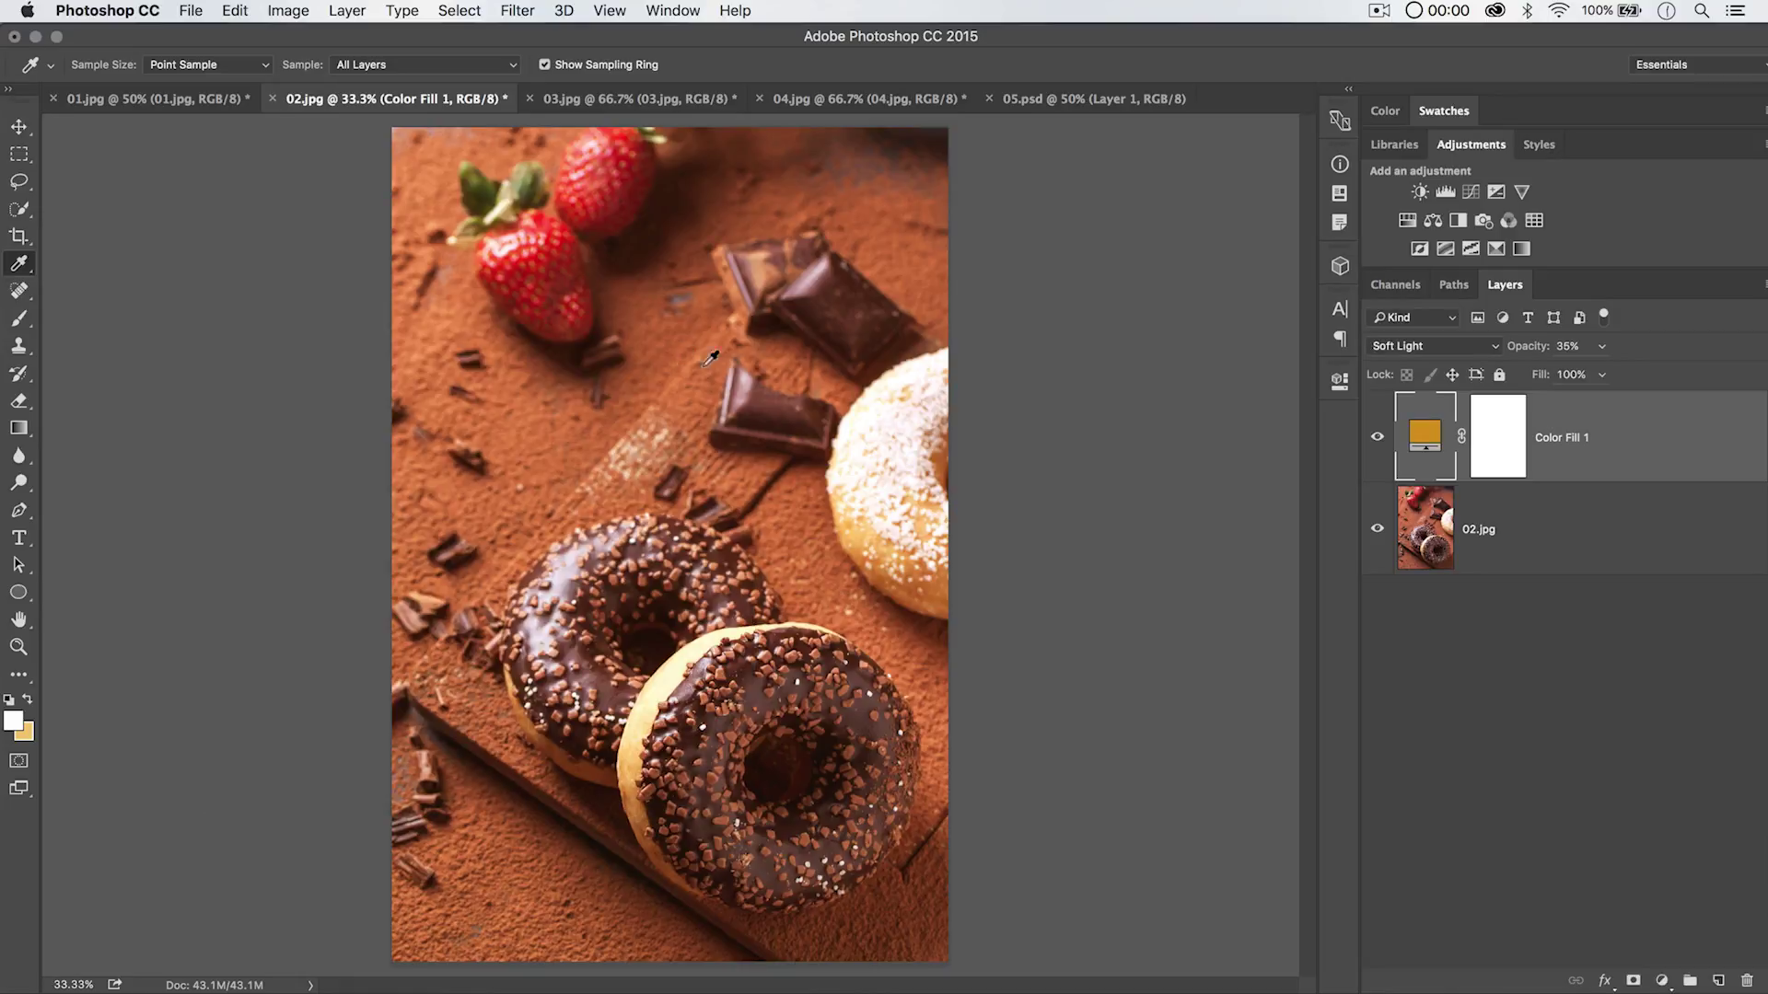